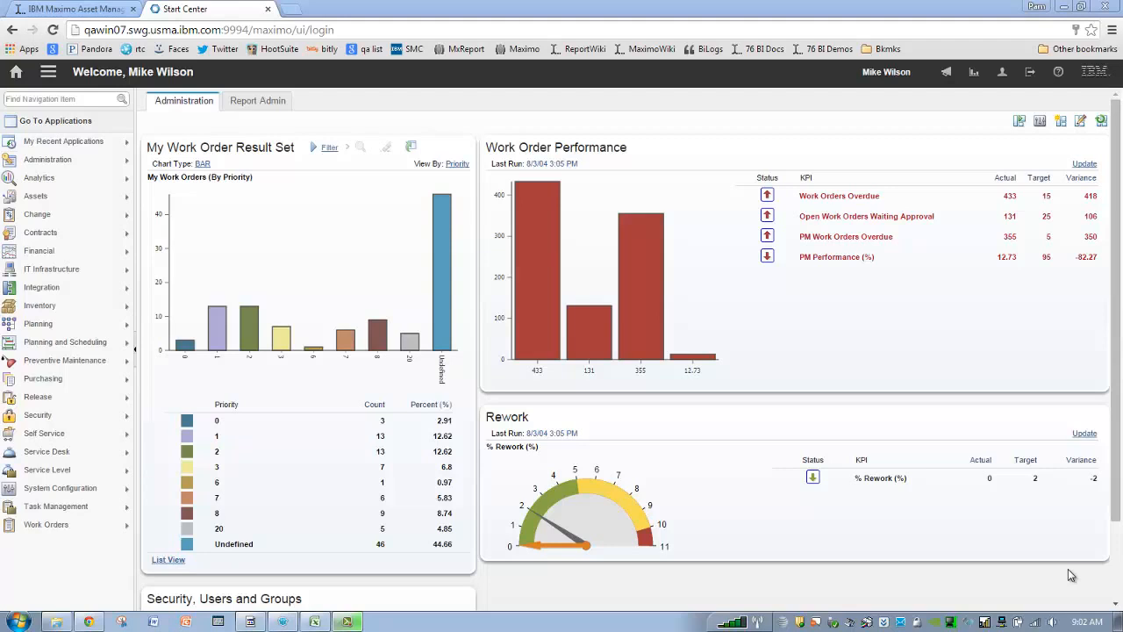
Step: Look over the Maximo 76 BI Recordings wiki page and return to the Start Center
left_click(106, 13)
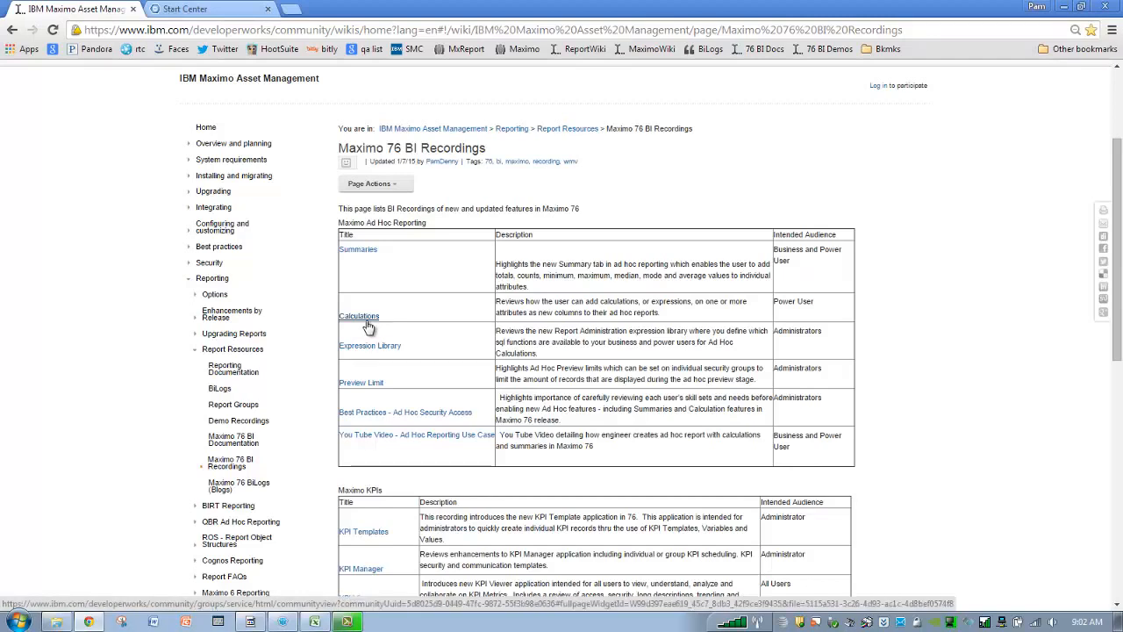
left_click(225, 12)
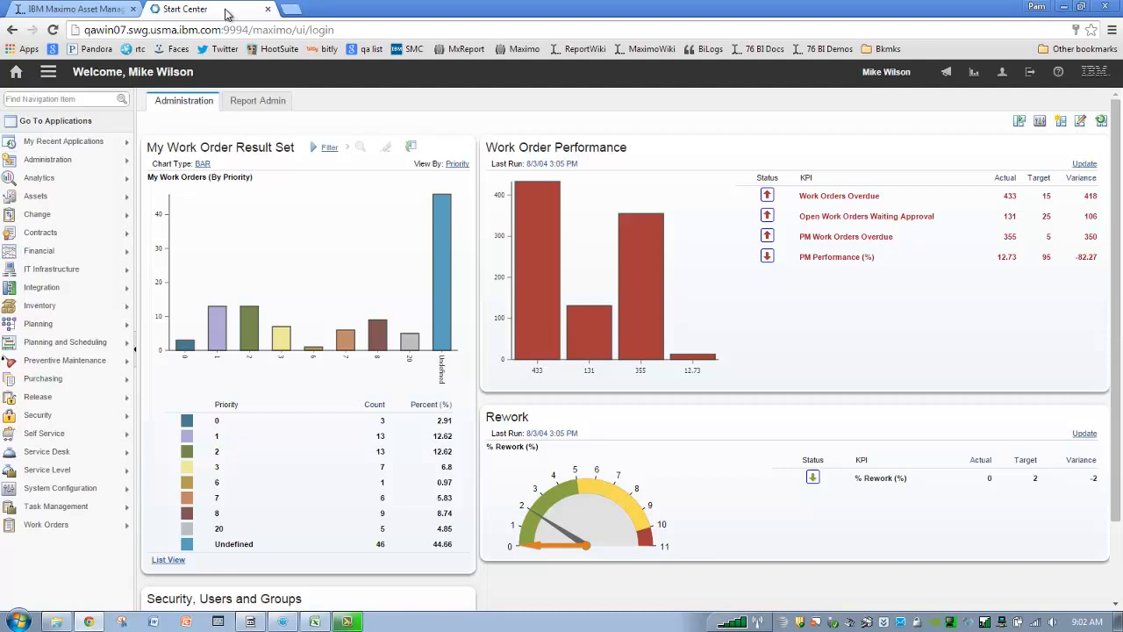
Step: Switch to the AdHoc_Features_BusinessRules_Maximo76.xls workbook in Excel and review its style, content, calculate and security sheets
left_click(316, 621)
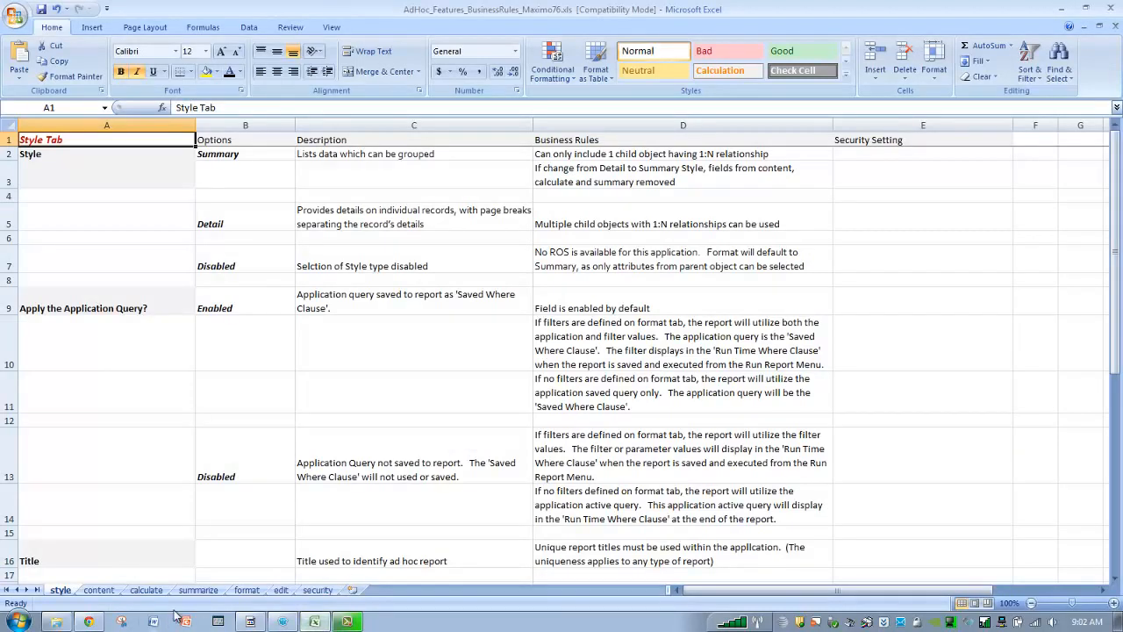
left_click(97, 591)
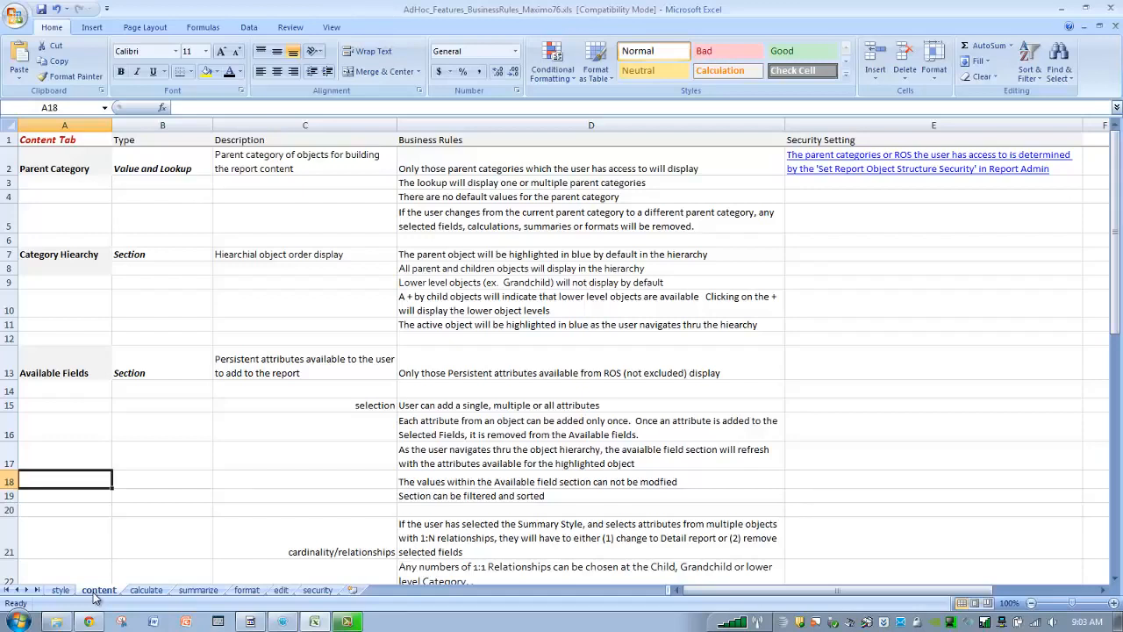
left_click(145, 592)
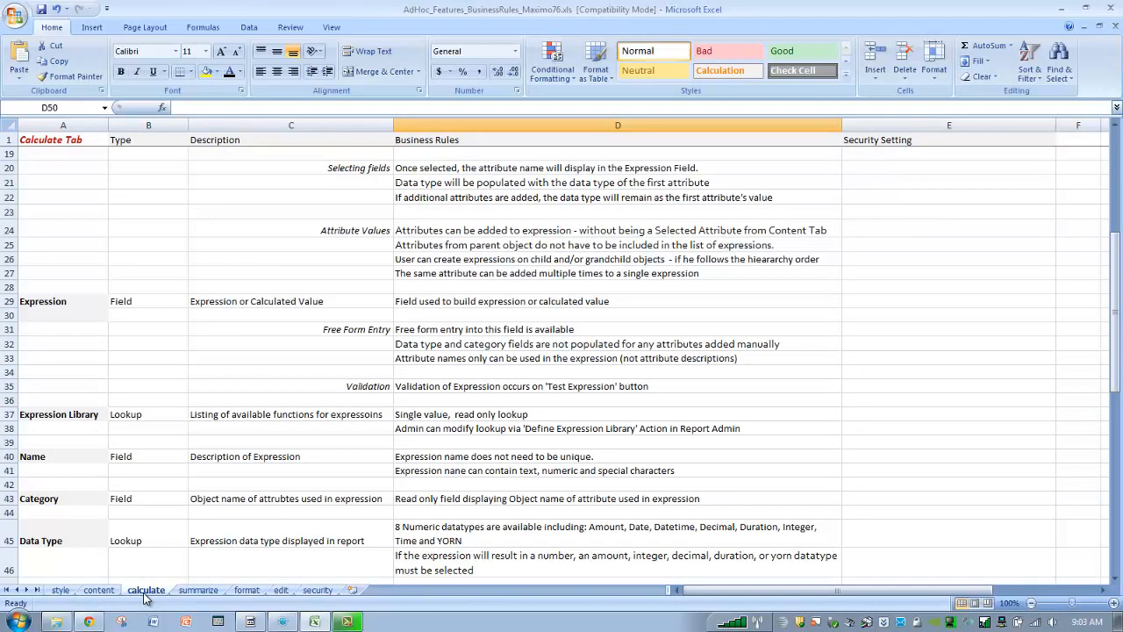
left_click(292, 593)
left_click(316, 591)
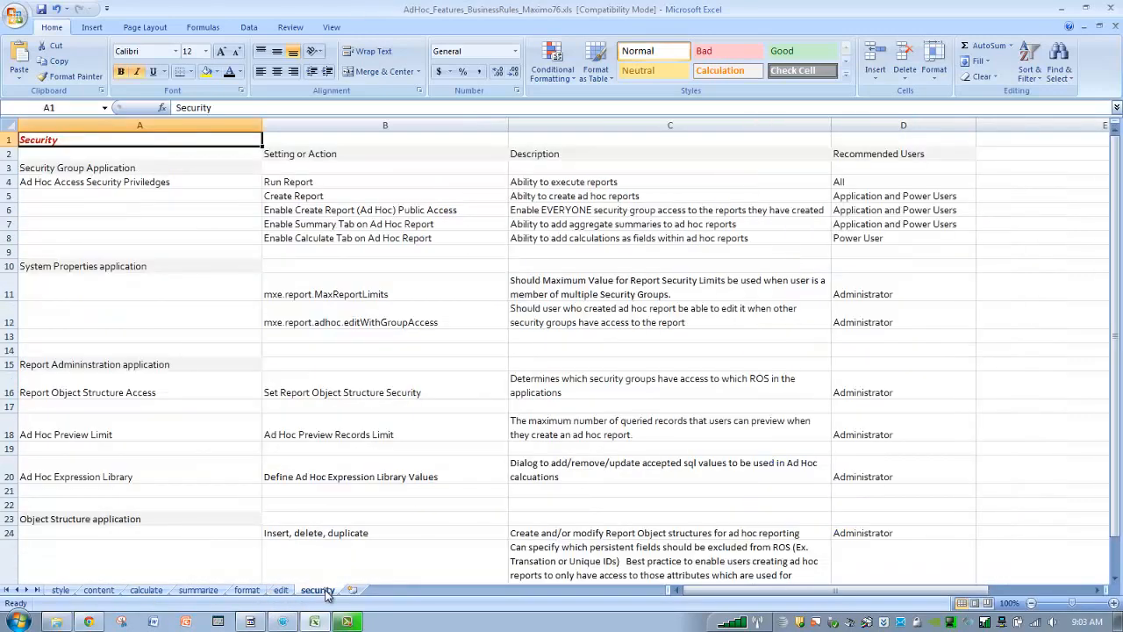
left_click(65, 594)
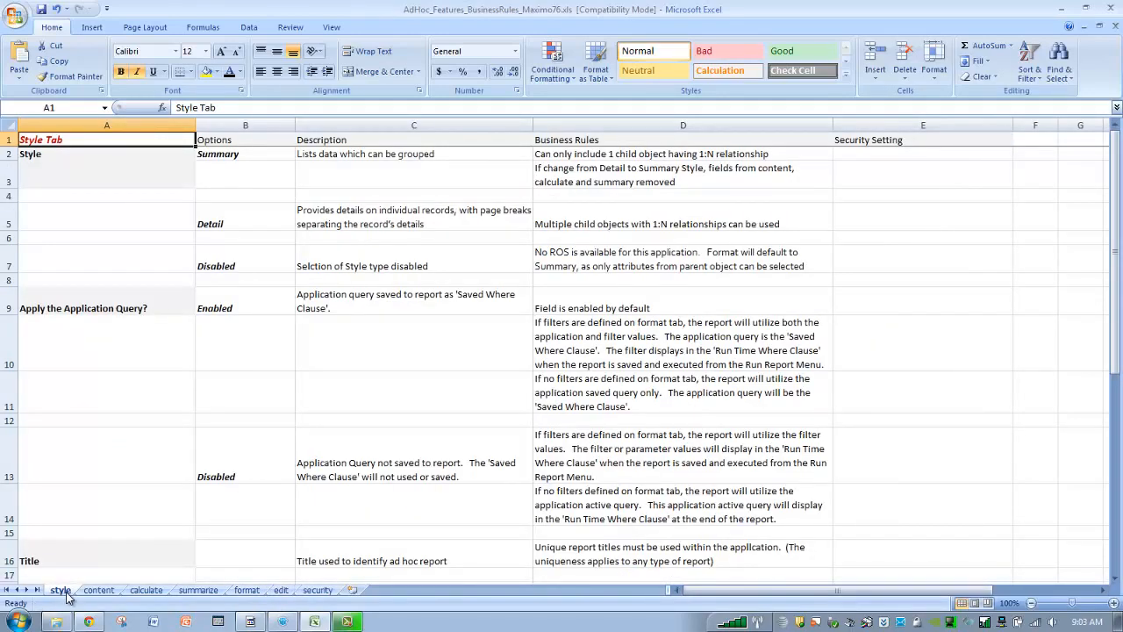
Step: Switch back to Maximo in Chrome and open the Work Order Tracking application
left_click(89, 622)
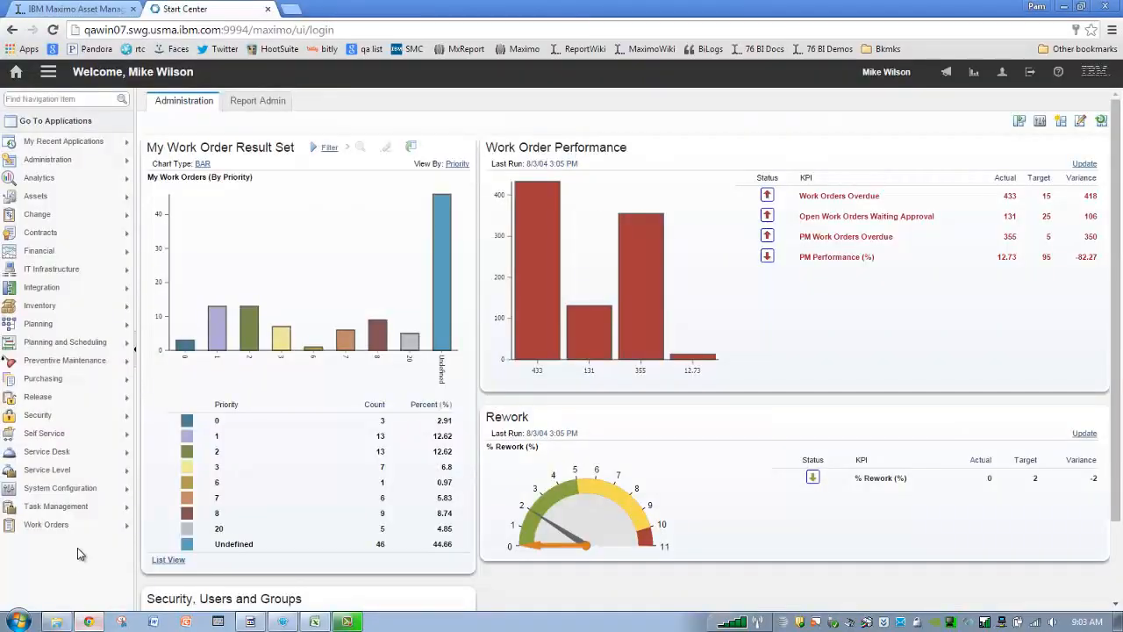
mouse_move(79, 526)
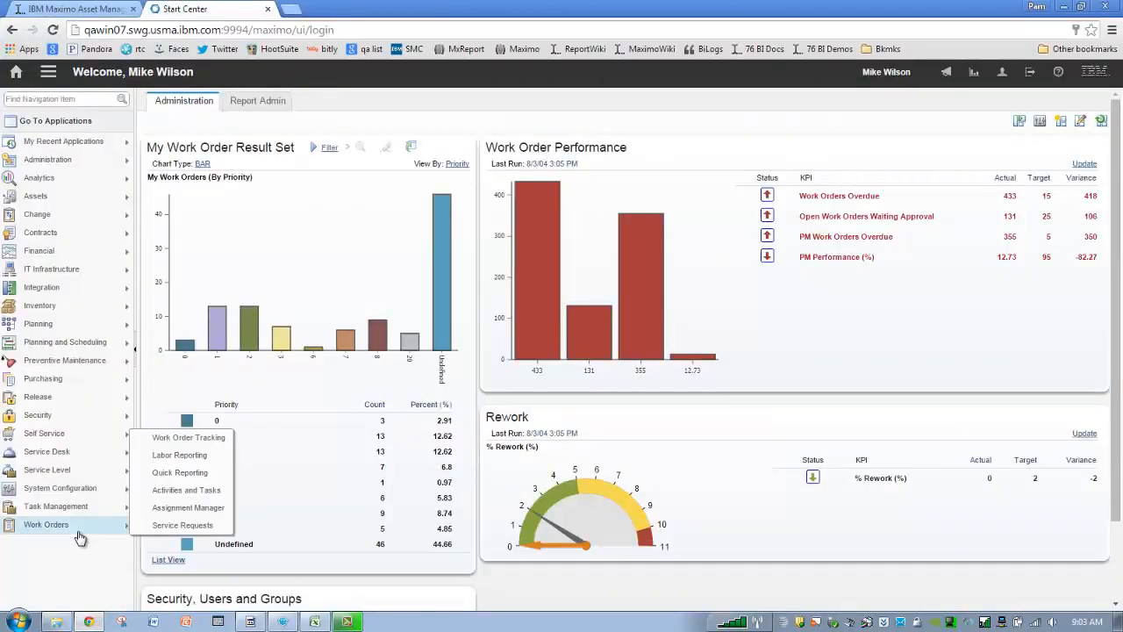
left_click(192, 437)
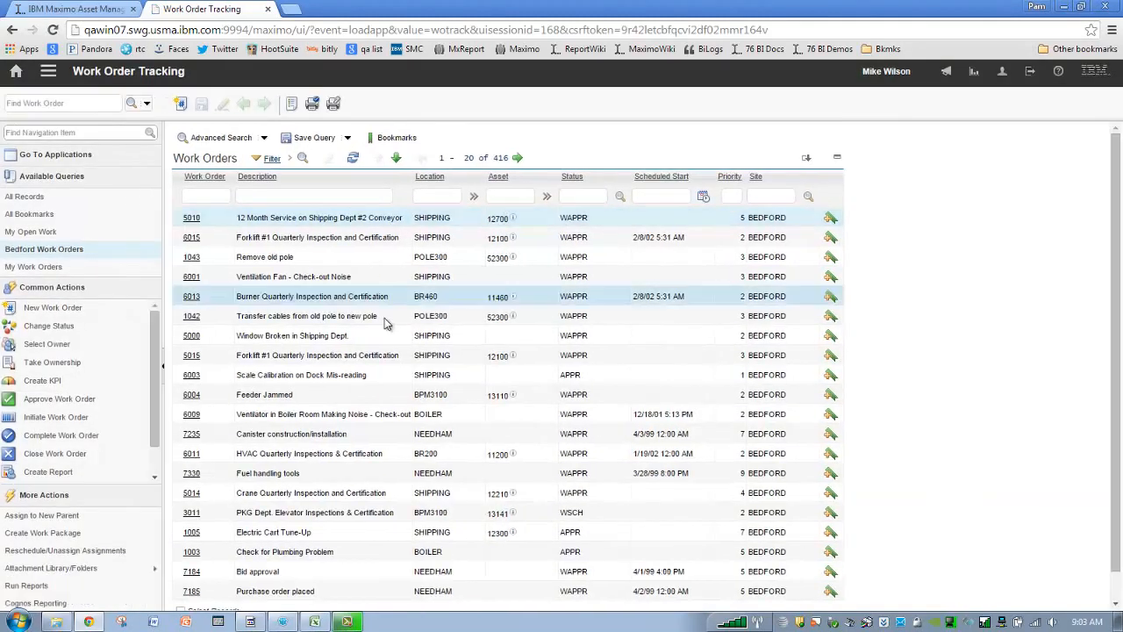
Step: Try the Detail report style in a new ad hoc report for work orders and discard the report
left_click(53, 476)
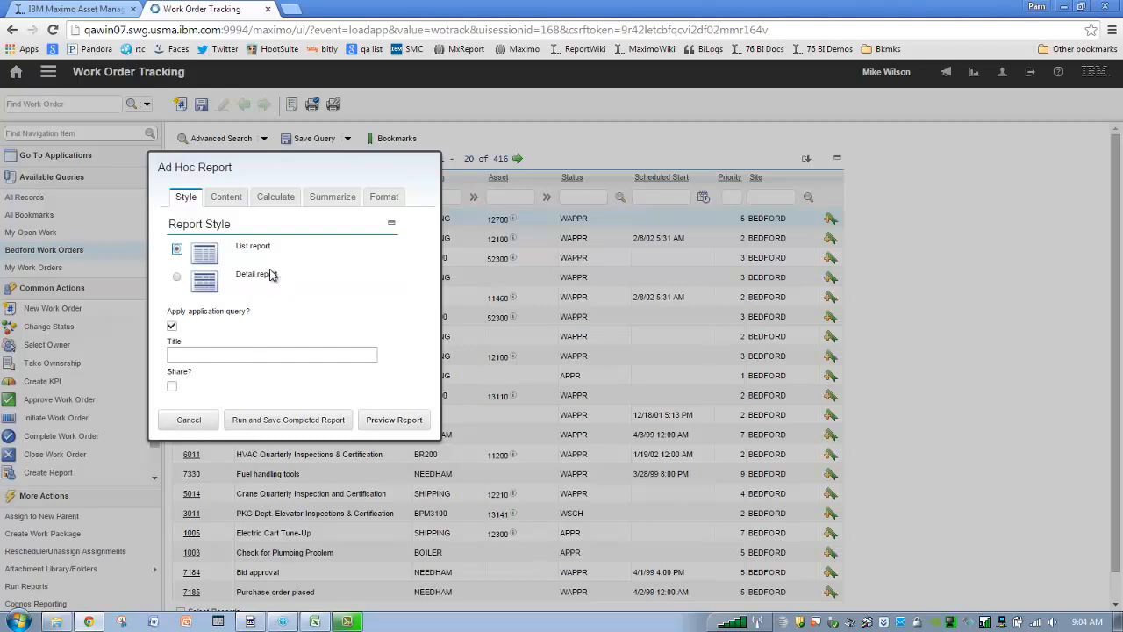
left_click(178, 277)
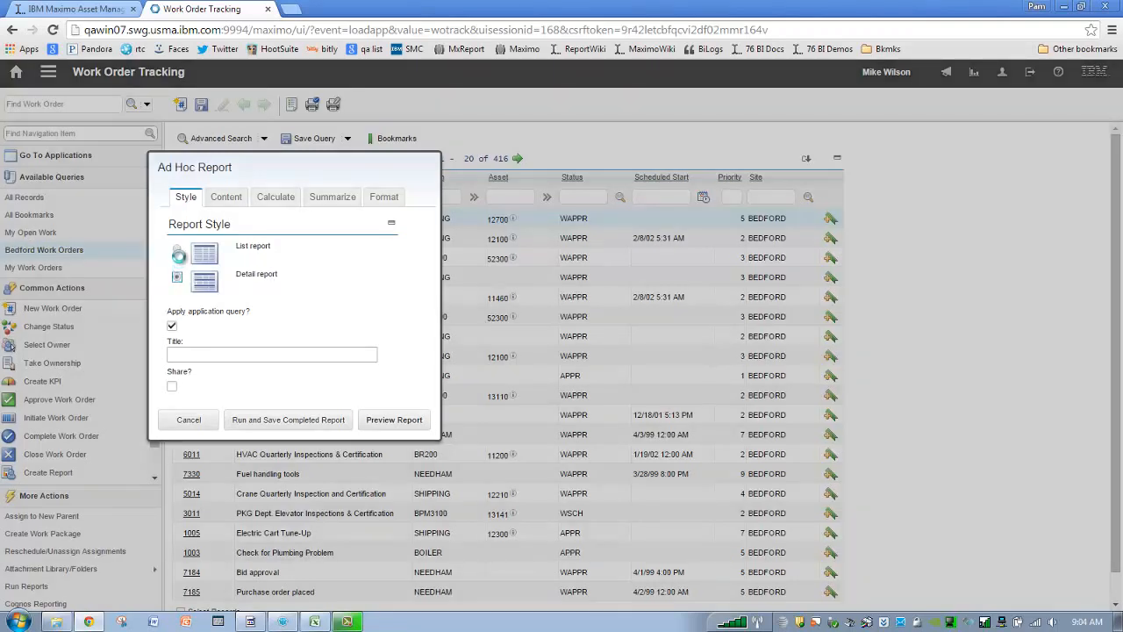
left_click(186, 420)
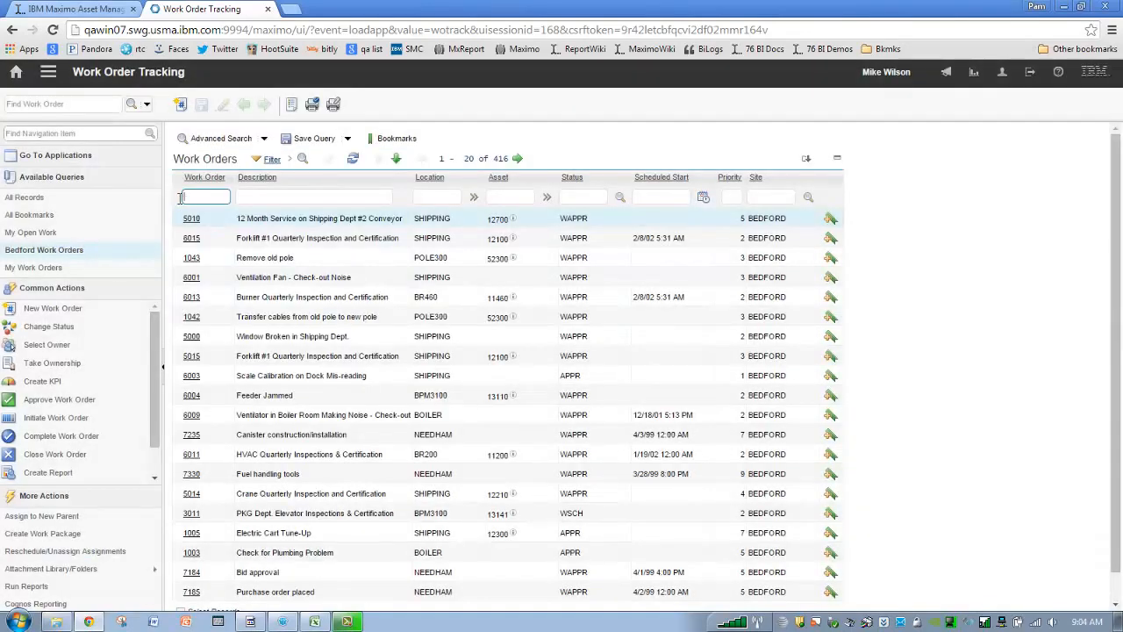
Step: Open the Meters application, examine the style and content settings of a new ad hoc report, and discard it
left_click(49, 71)
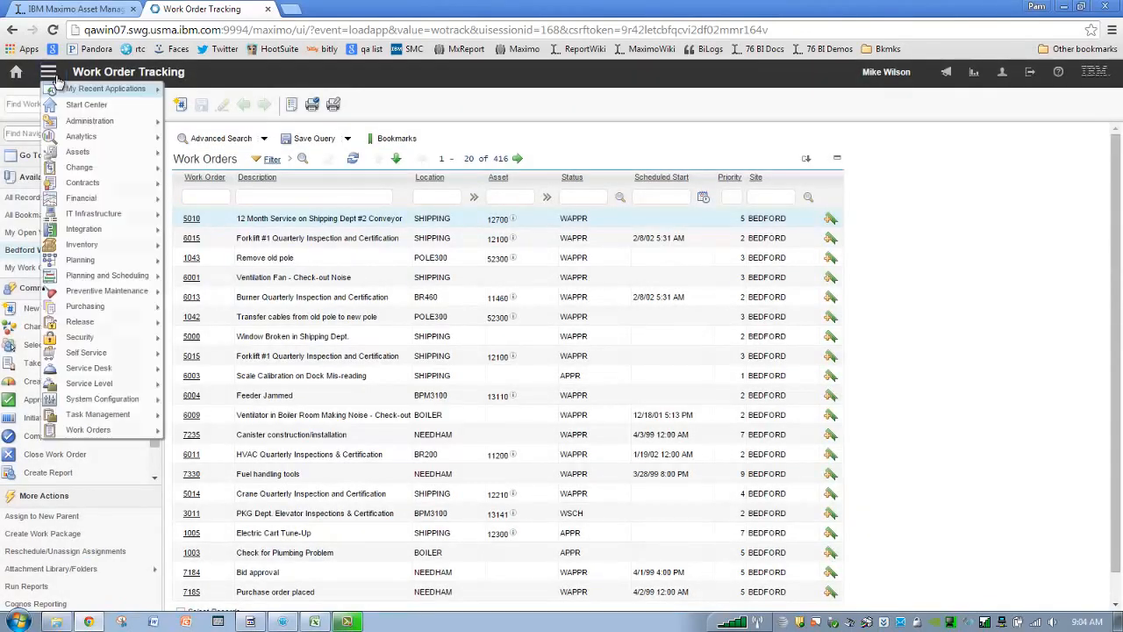
mouse_move(118, 89)
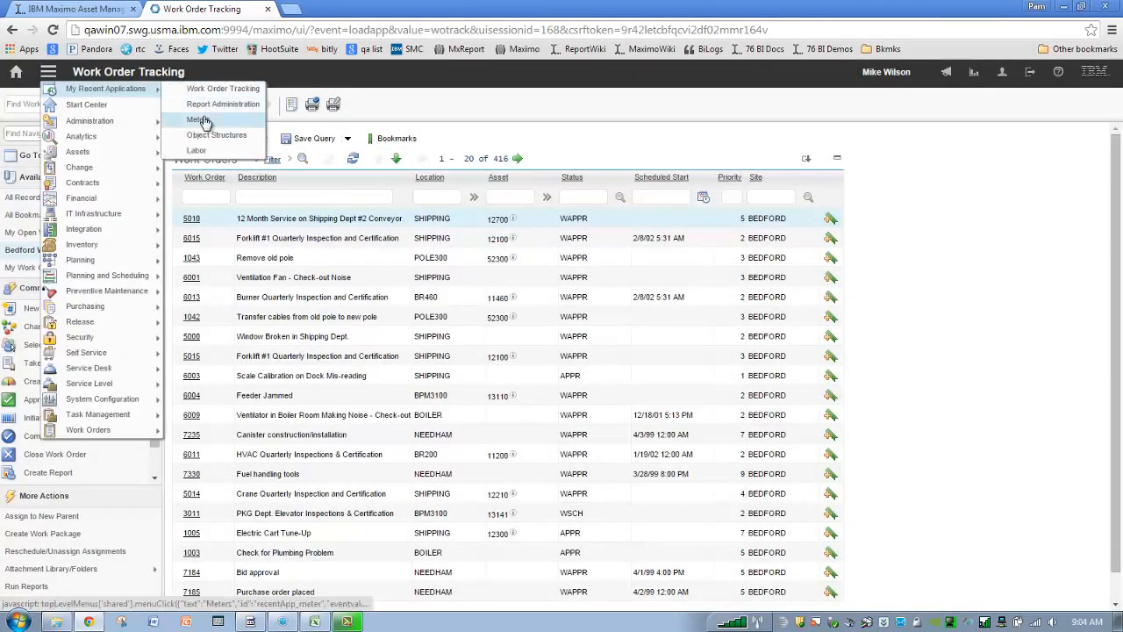
left_click(204, 105)
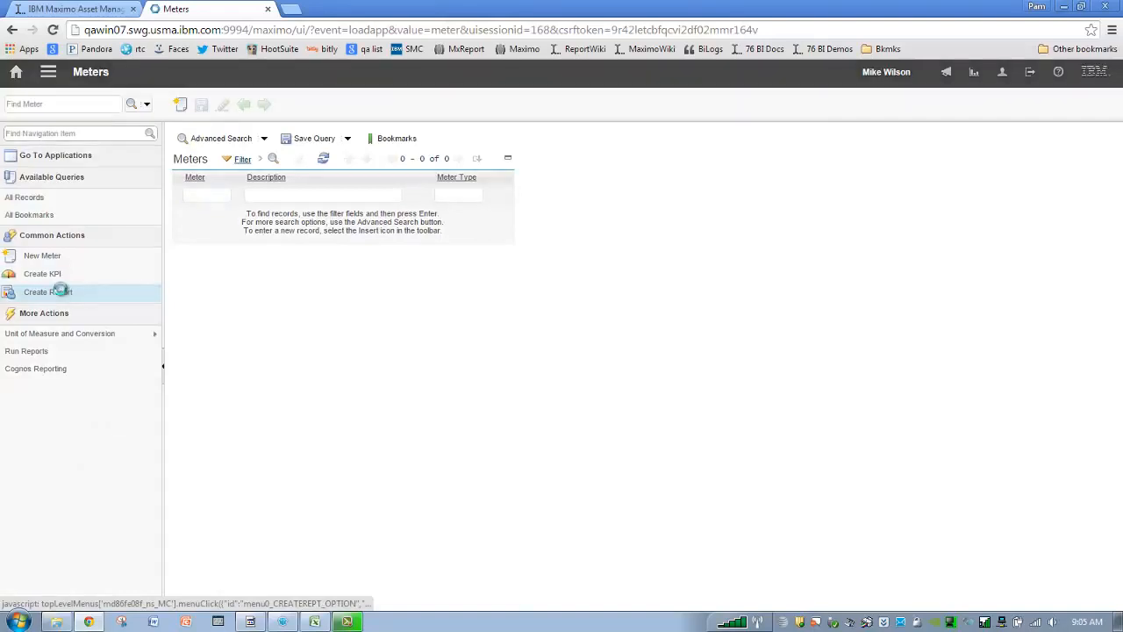
left_click(59, 291)
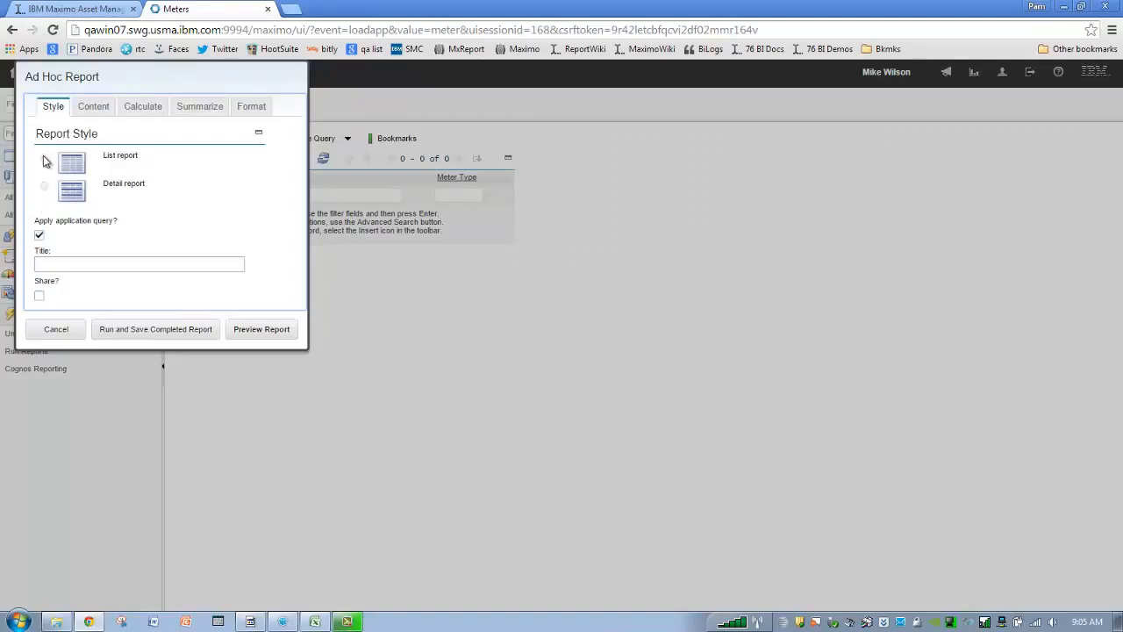
left_click(98, 106)
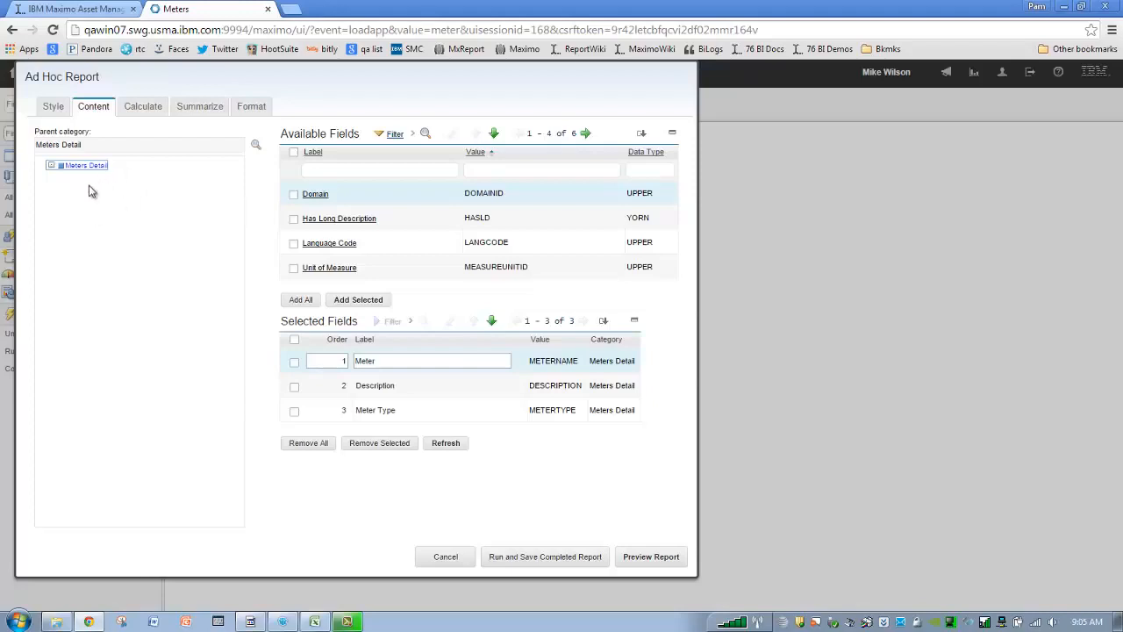
left_click(54, 104)
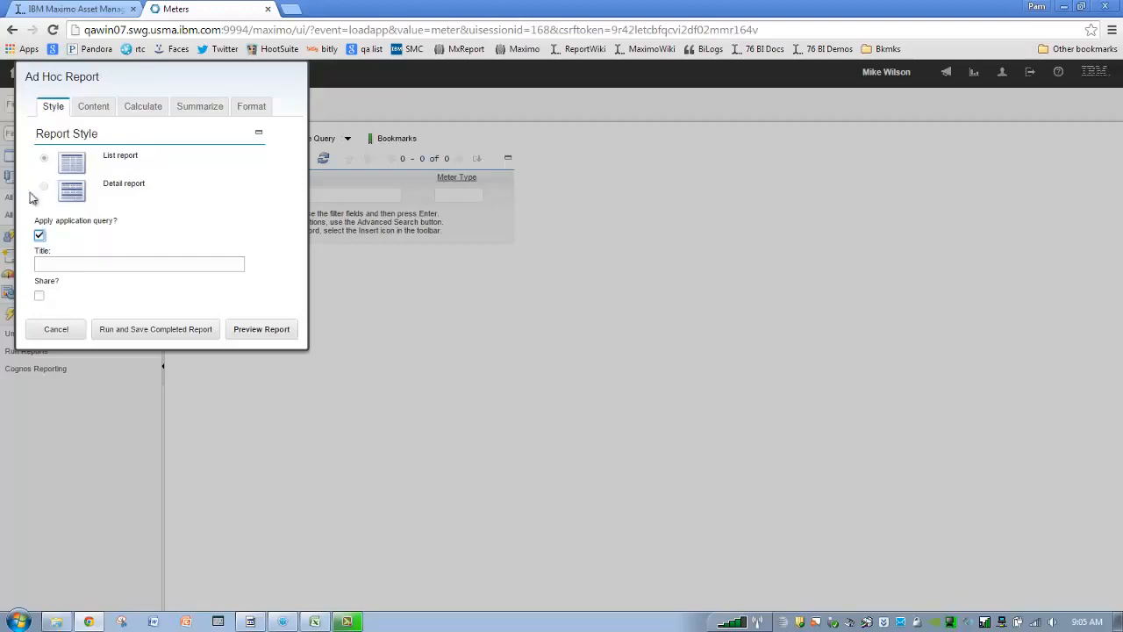
left_click(53, 328)
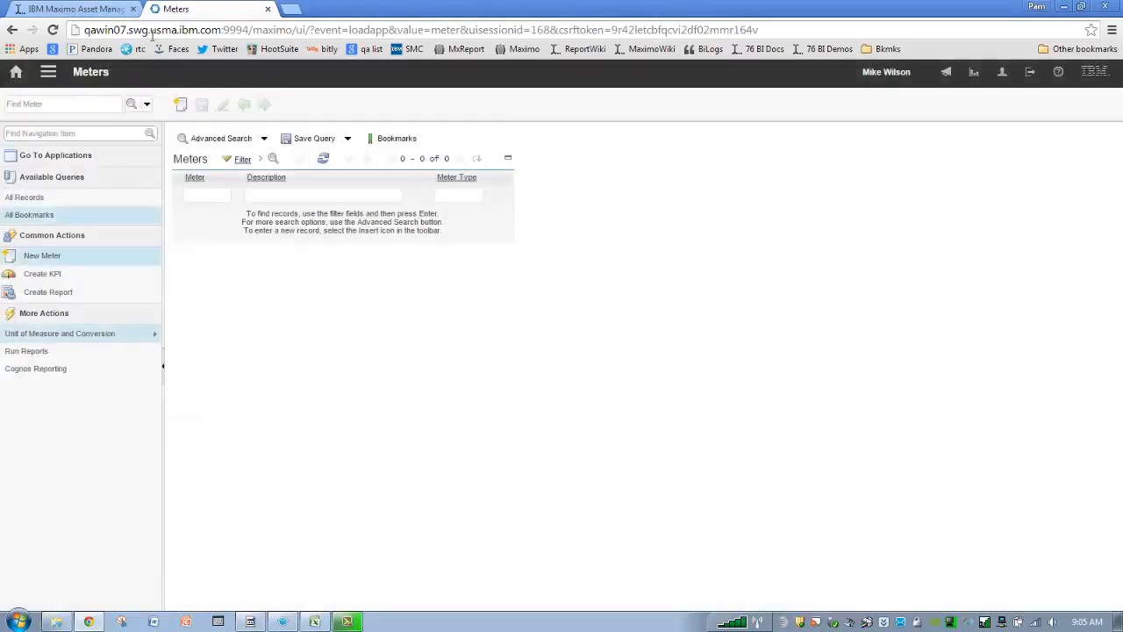
Step: Return to Work Order Tracking and filter the work orders by location "br"
left_click(48, 72)
mouse_move(113, 90)
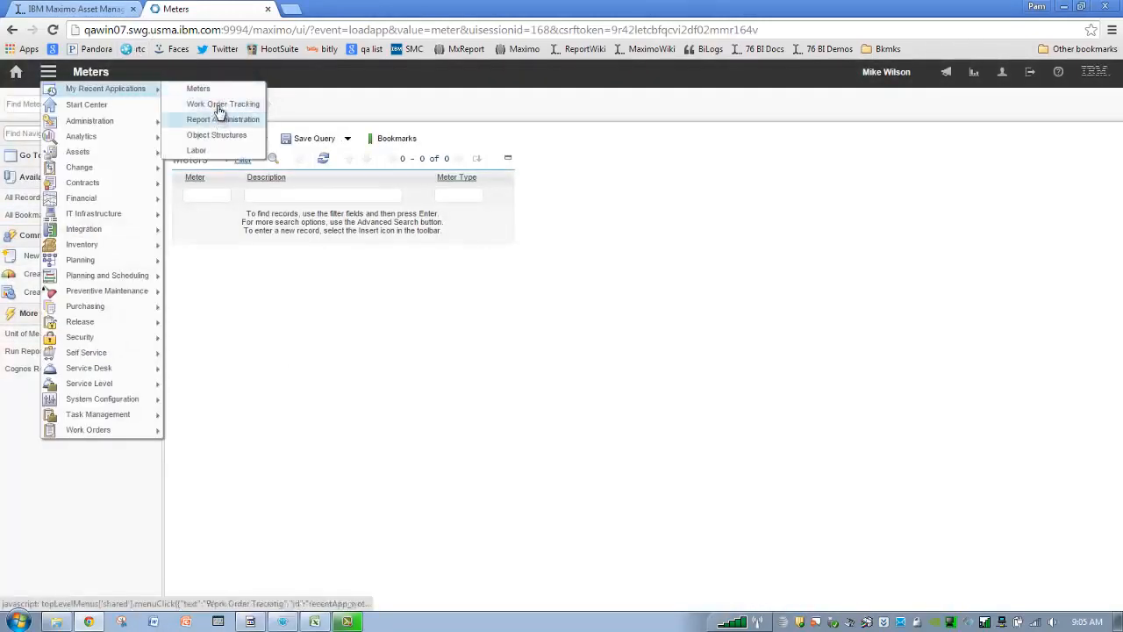
left_click(221, 105)
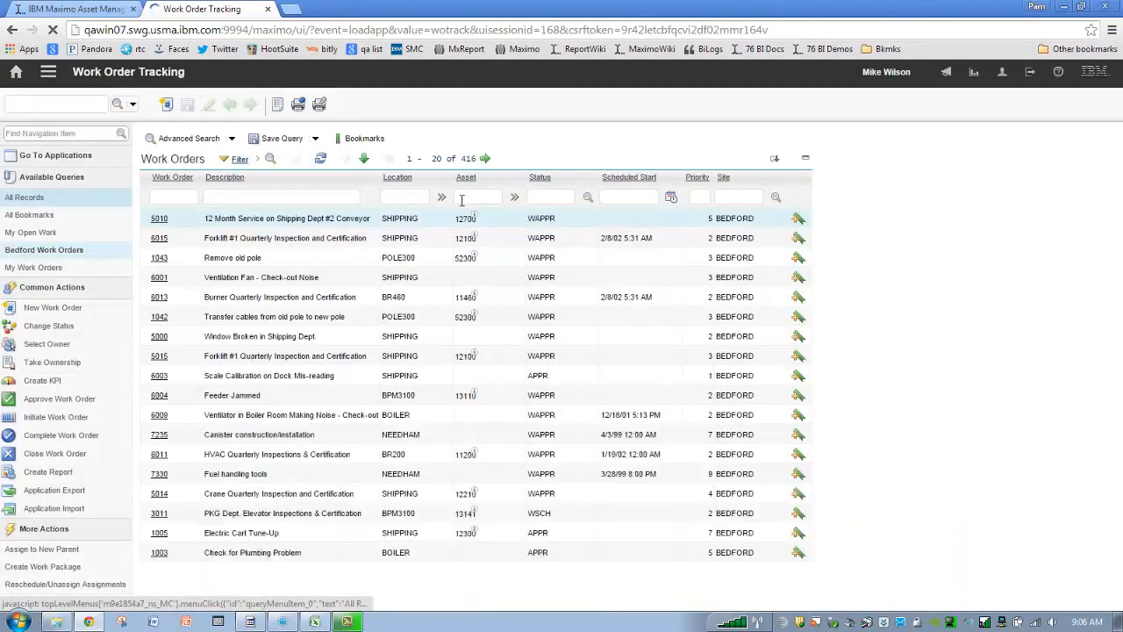
left_click(432, 196)
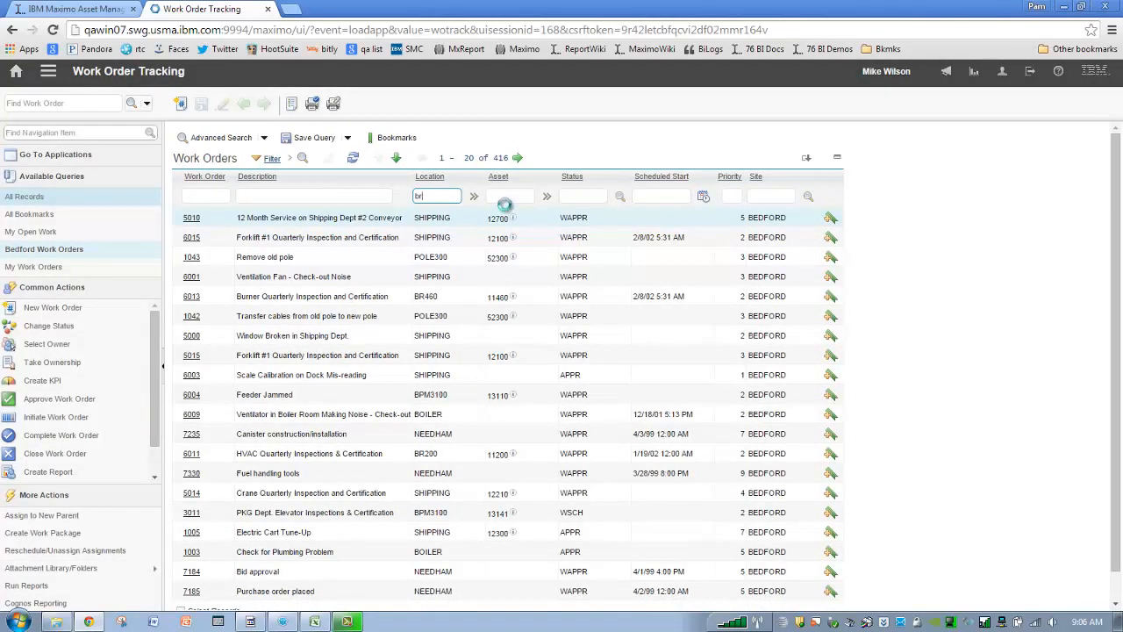
key("Return")
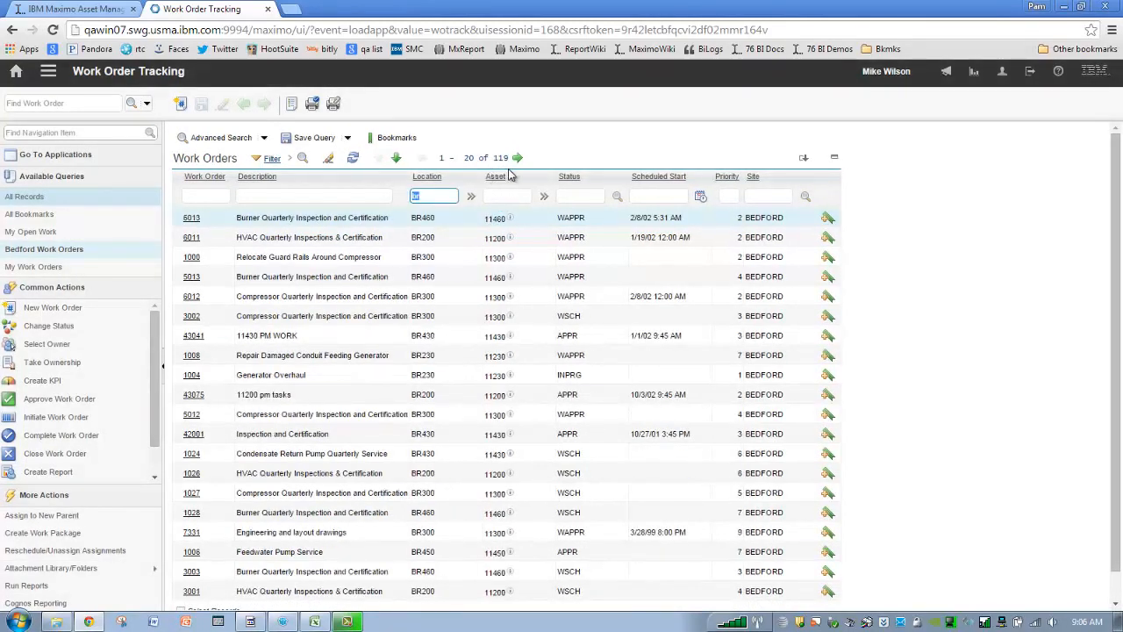
Step: Preview a List report style ad hoc report of the filtered work orders and compare its last page with the application's list
left_click(60, 480)
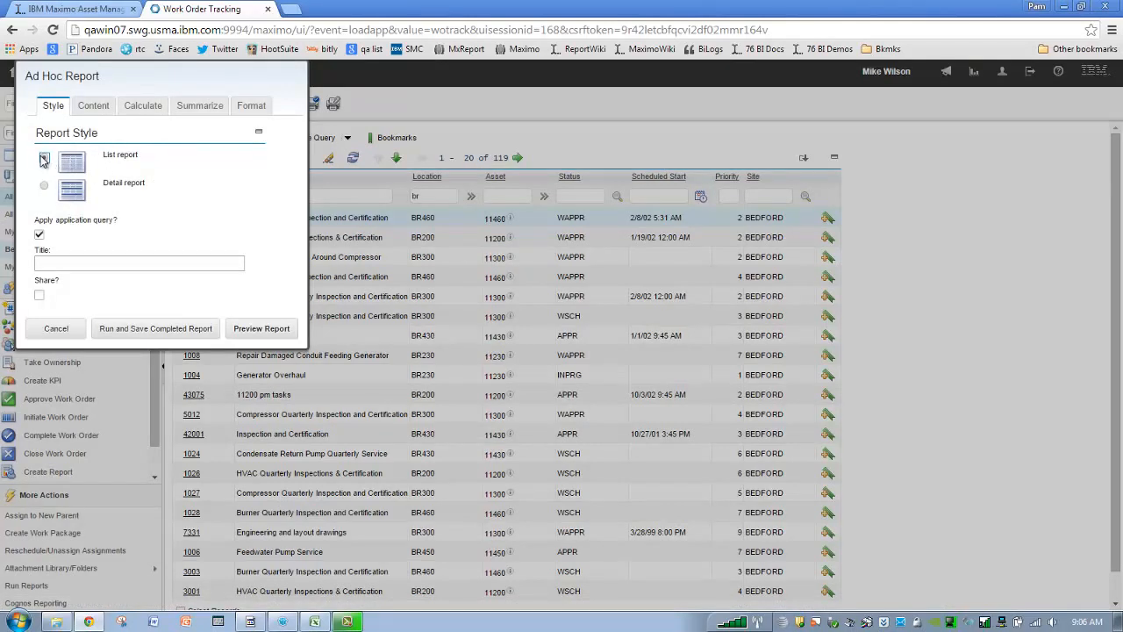
left_click(265, 337)
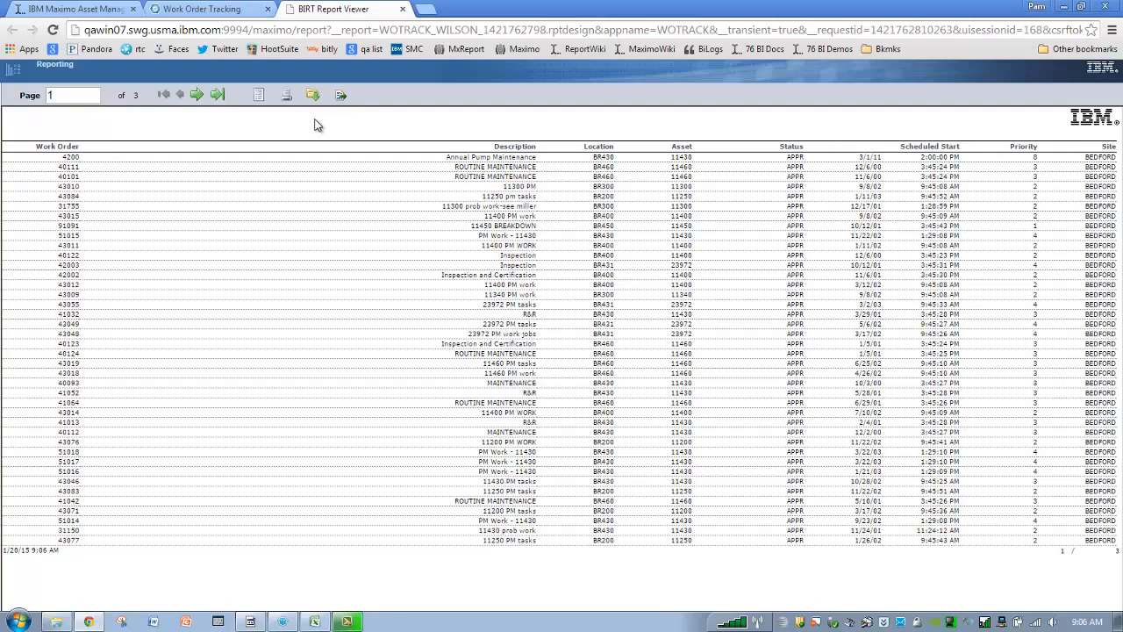
left_click(217, 95)
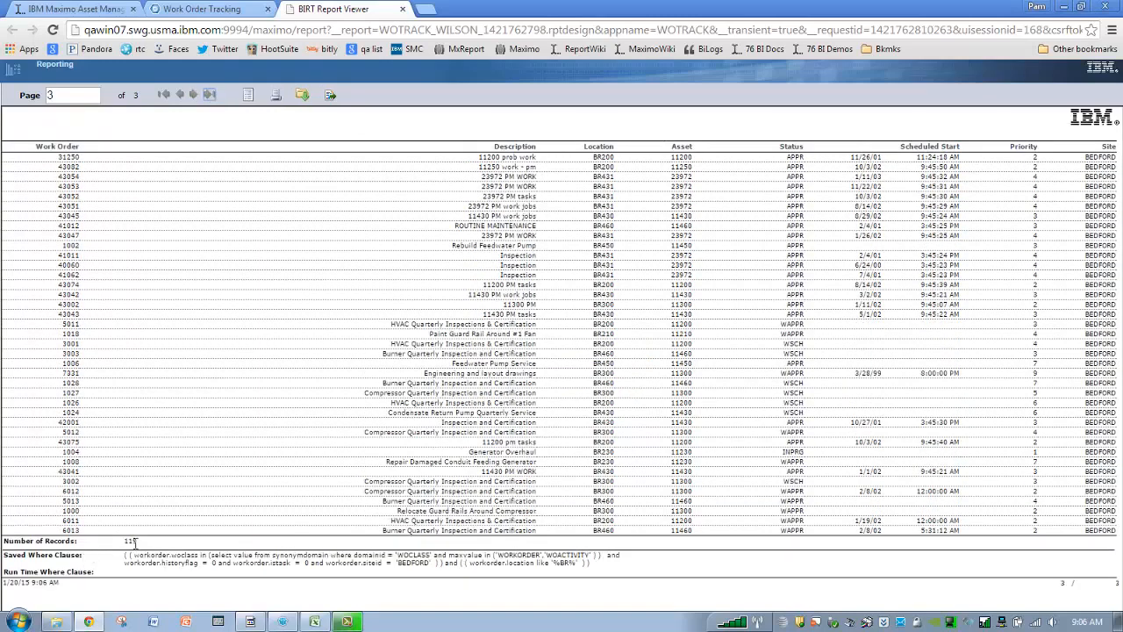
left_click(230, 9)
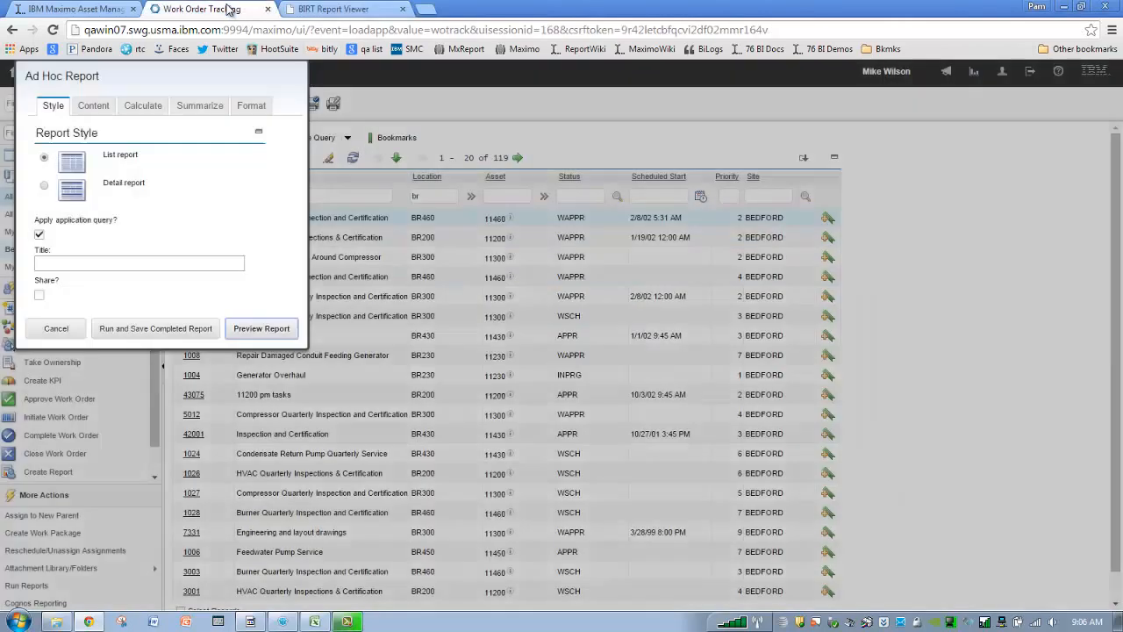
left_click(342, 9)
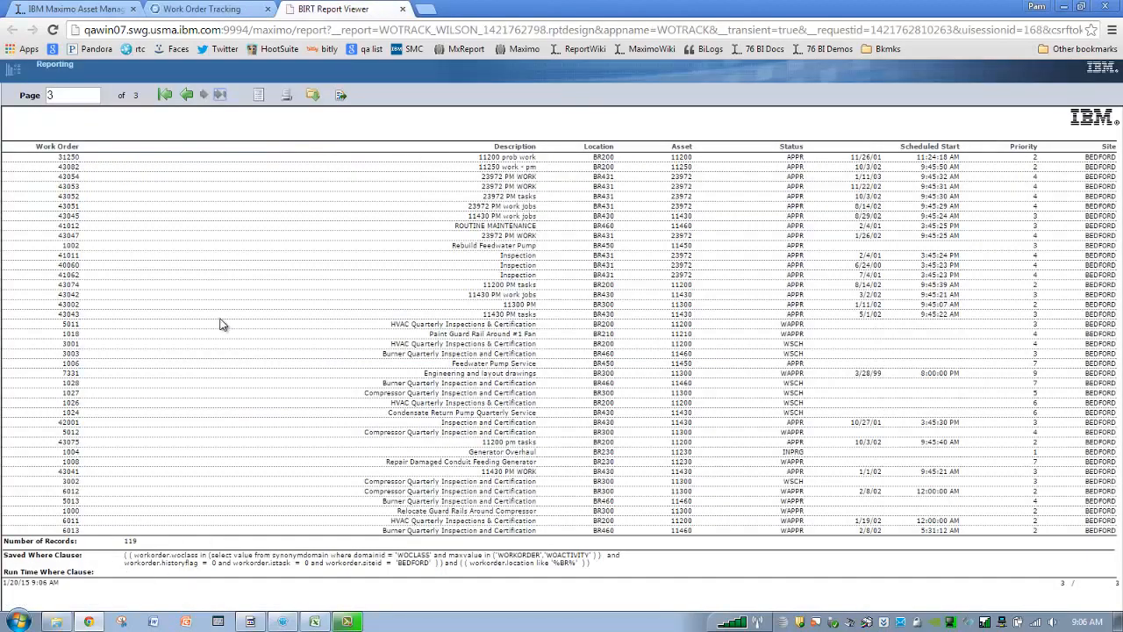
left_click(228, 9)
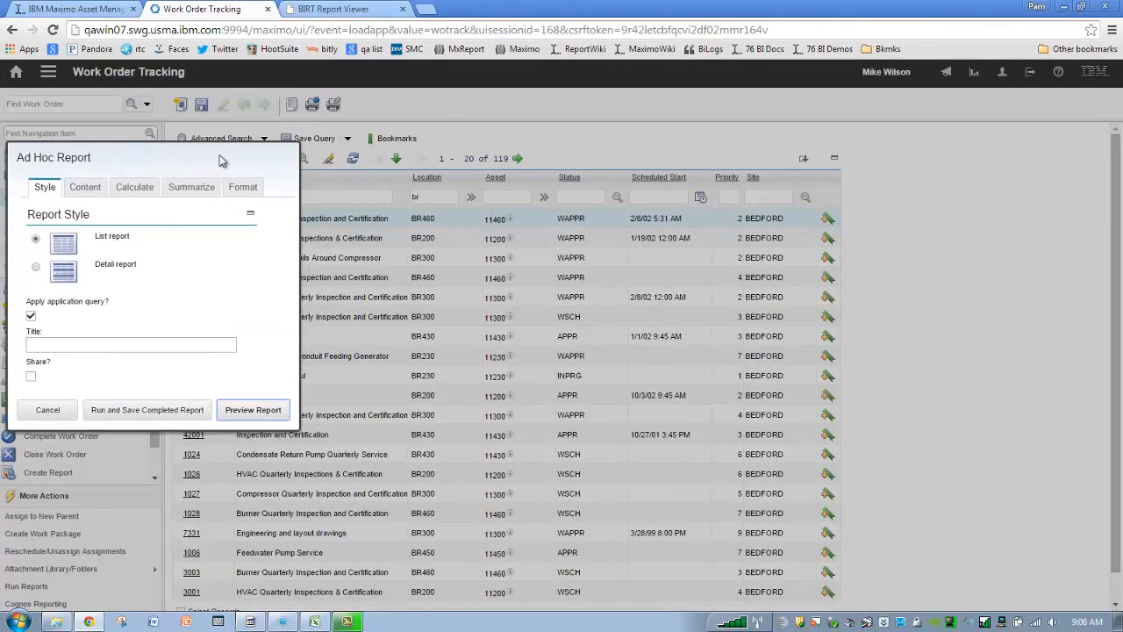
Step: Change the ad hoc report's style to Detail report and check its preview, with the dialog moved off the work order list's filter row
left_click_drag(227, 76, 461, 253)
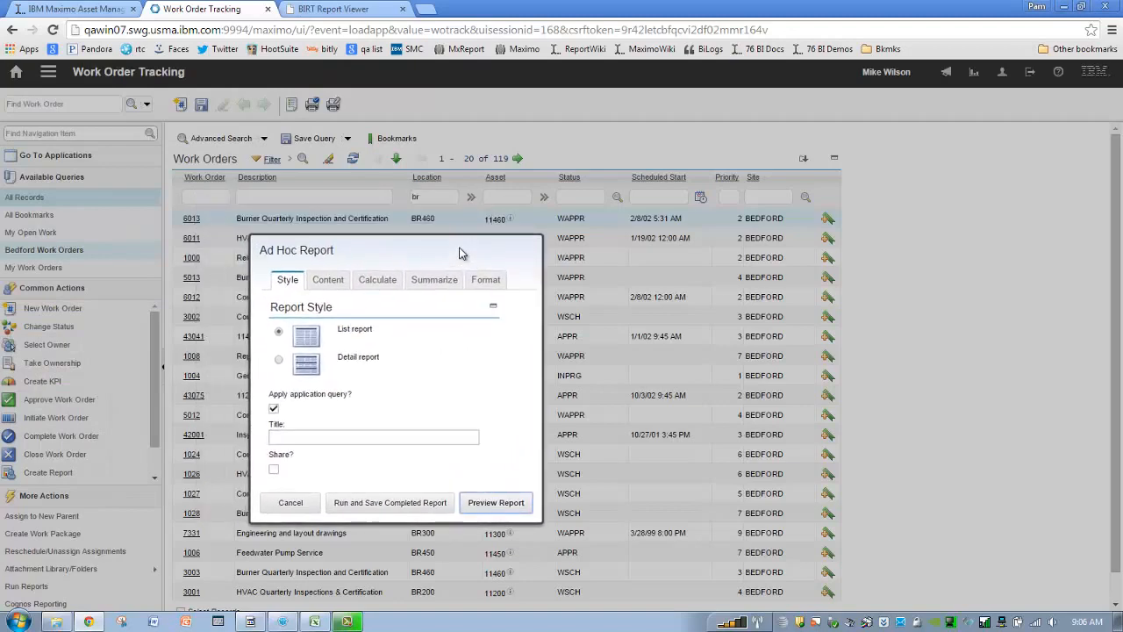
left_click(278, 362)
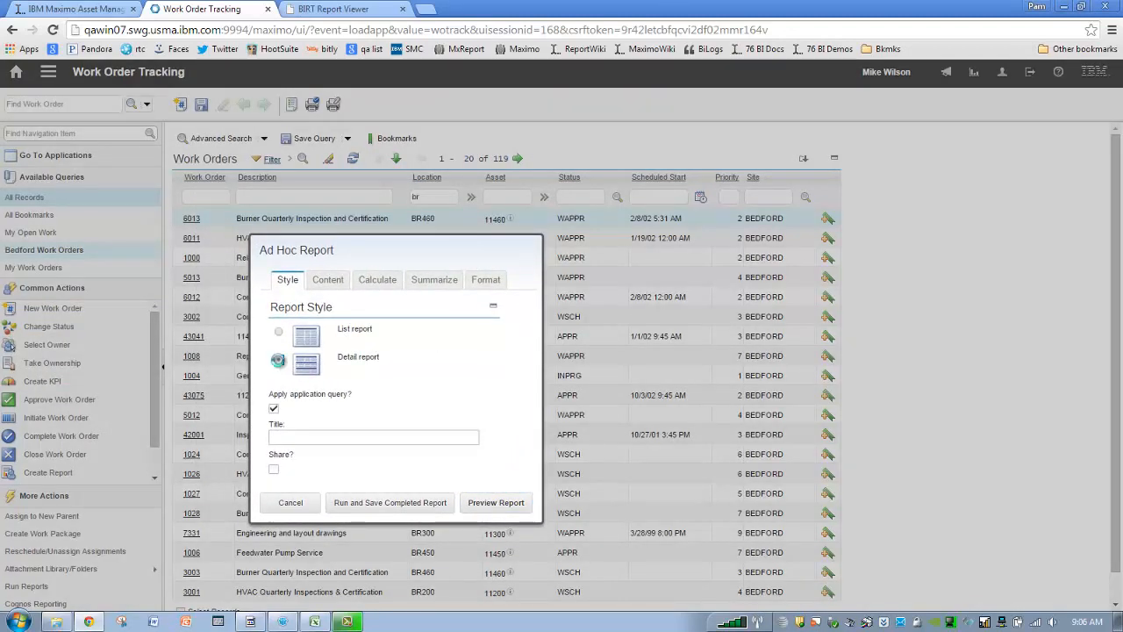
left_click(495, 502)
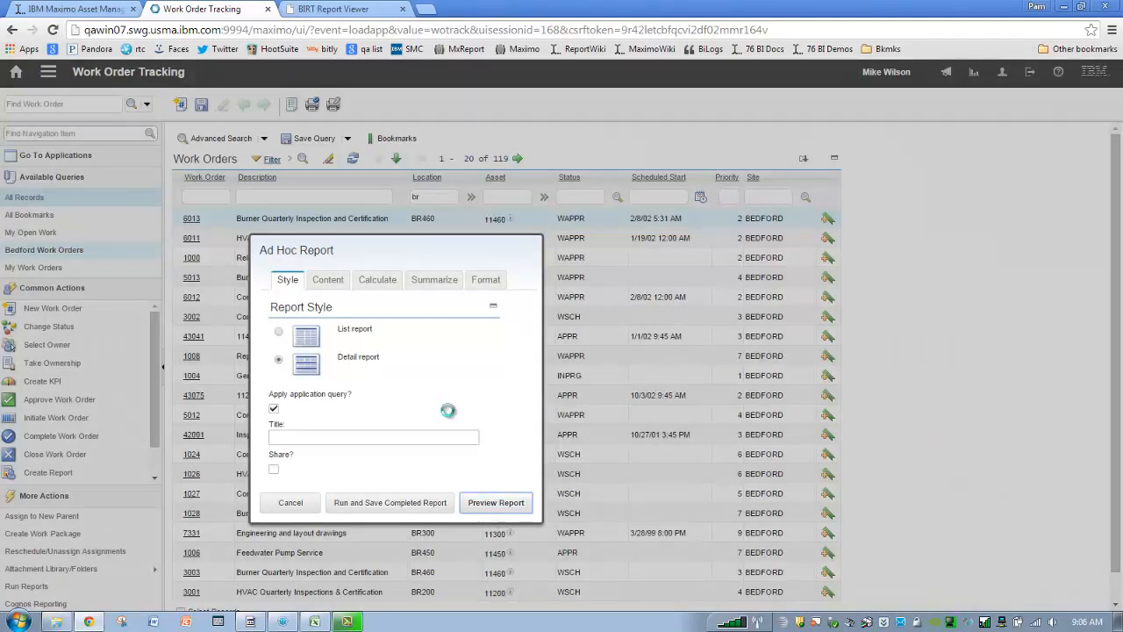
left_click(348, 10)
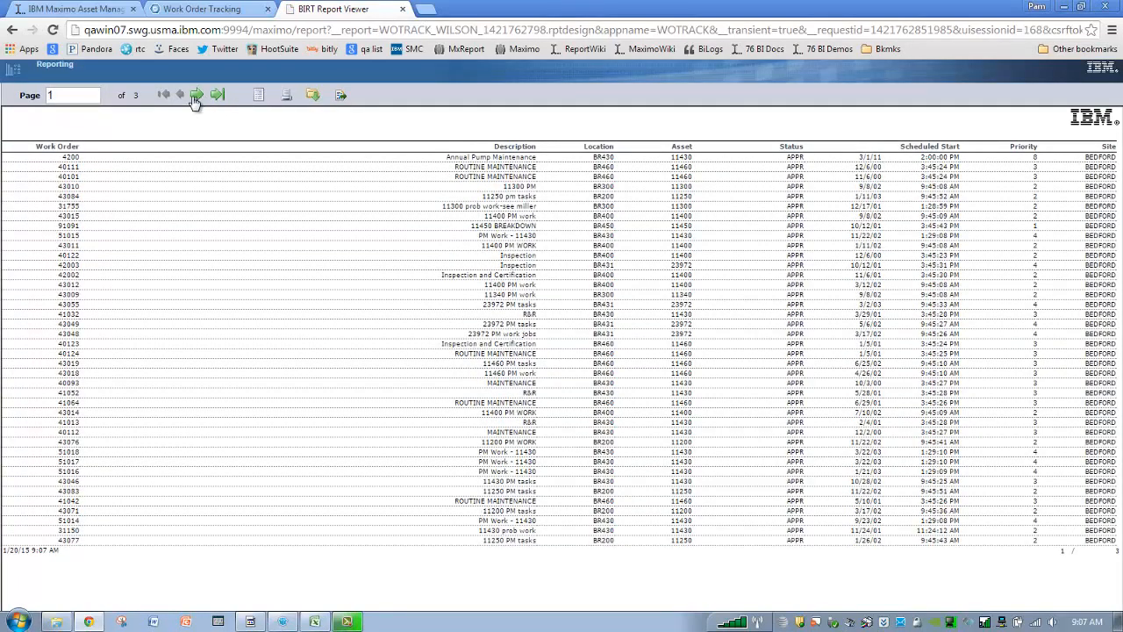
left_click(221, 12)
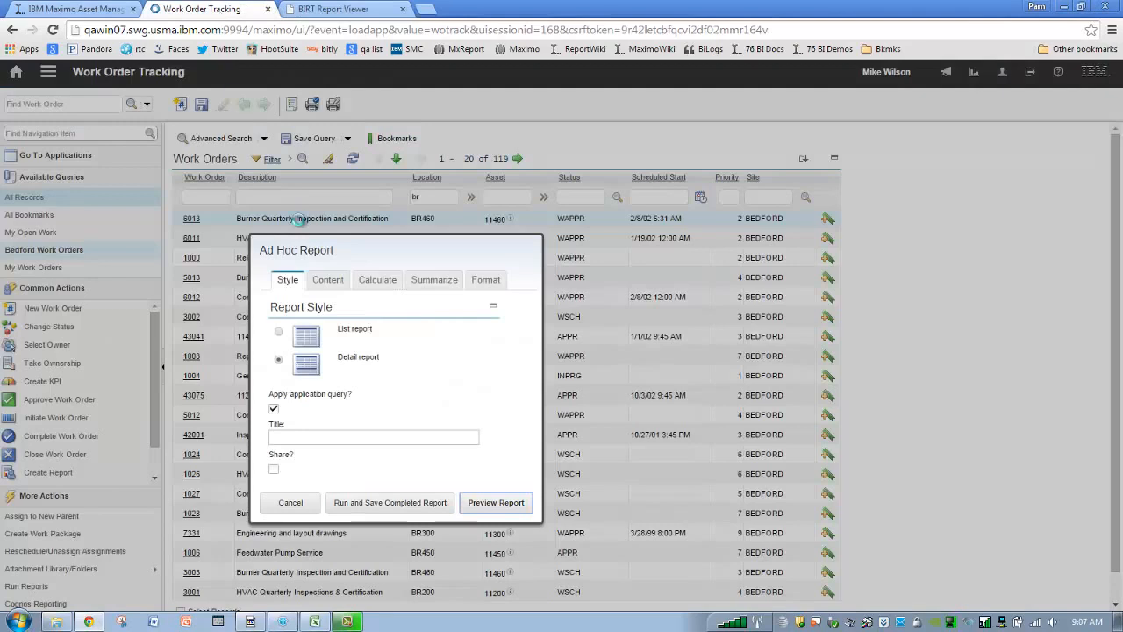
Step: Add the Crew field from the Planned Labor category to the detail report's content and check it among the selected fields
left_click(329, 281)
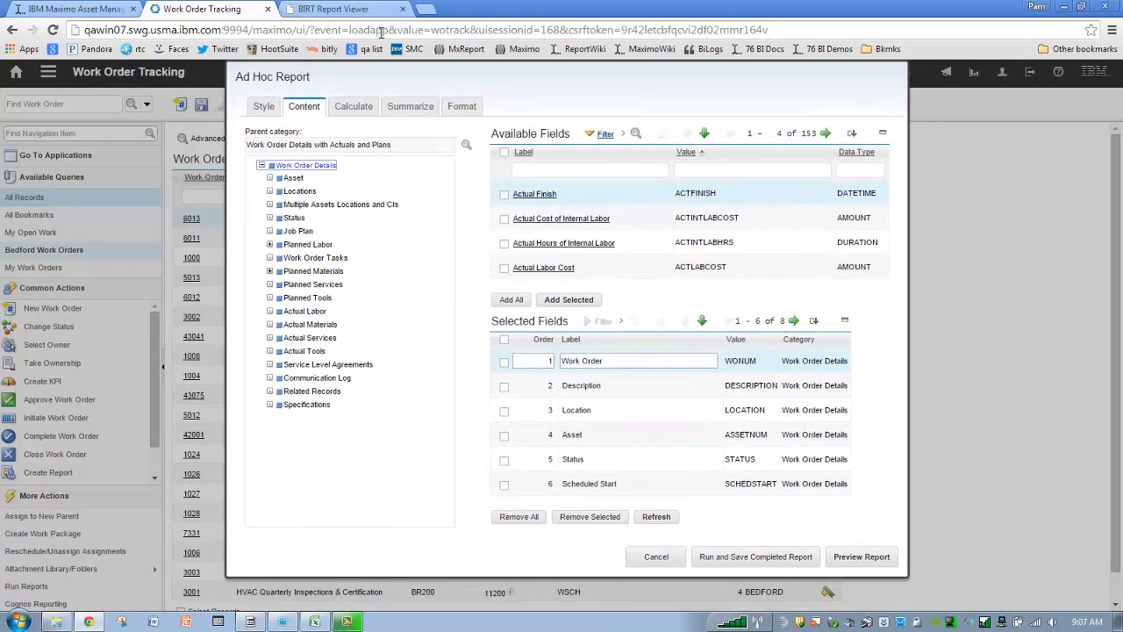
left_click(318, 246)
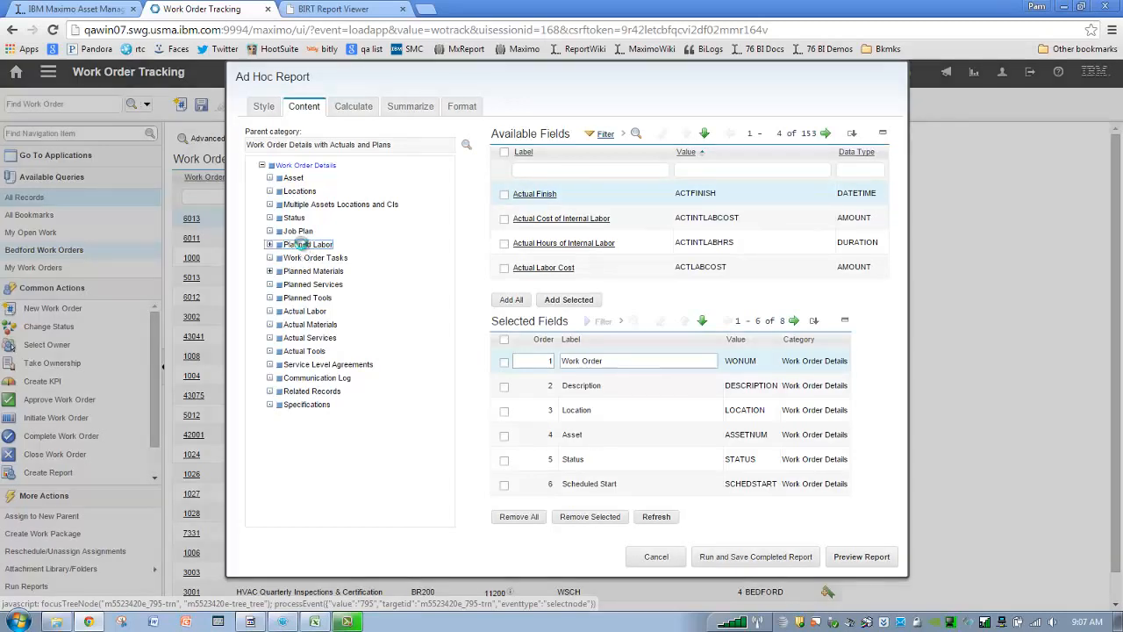
left_click(302, 245)
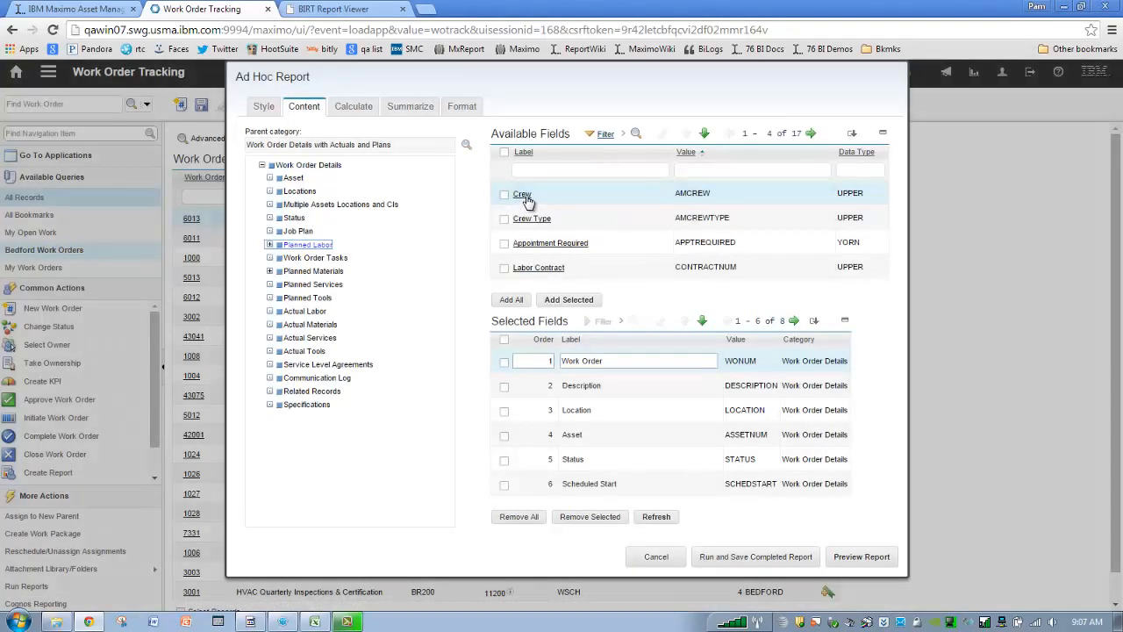
left_click(524, 195)
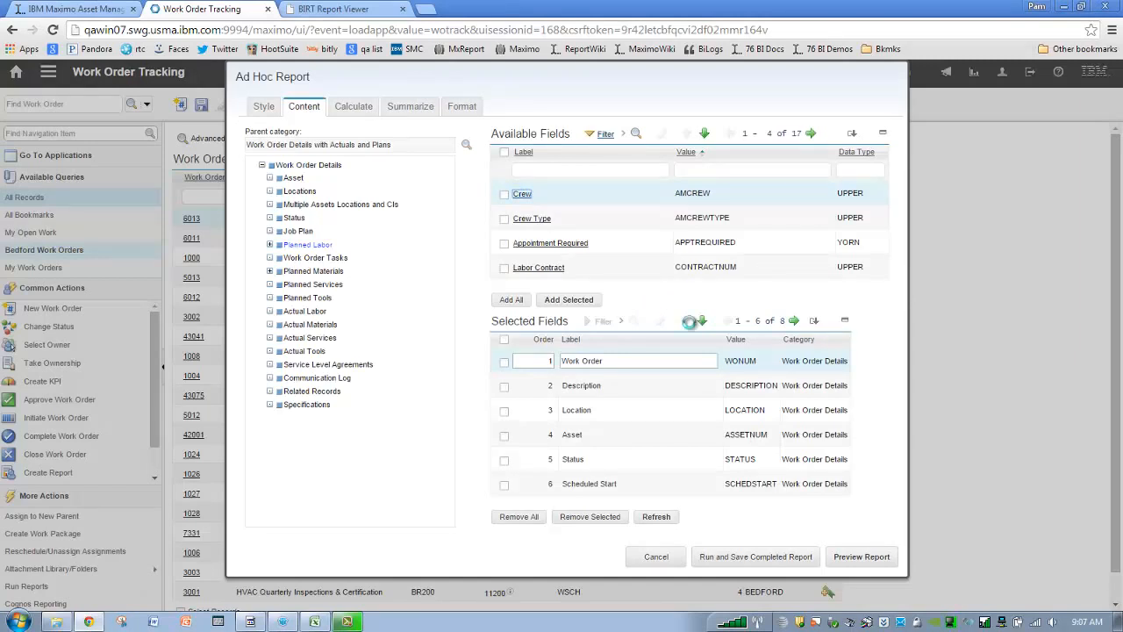
left_click(796, 321)
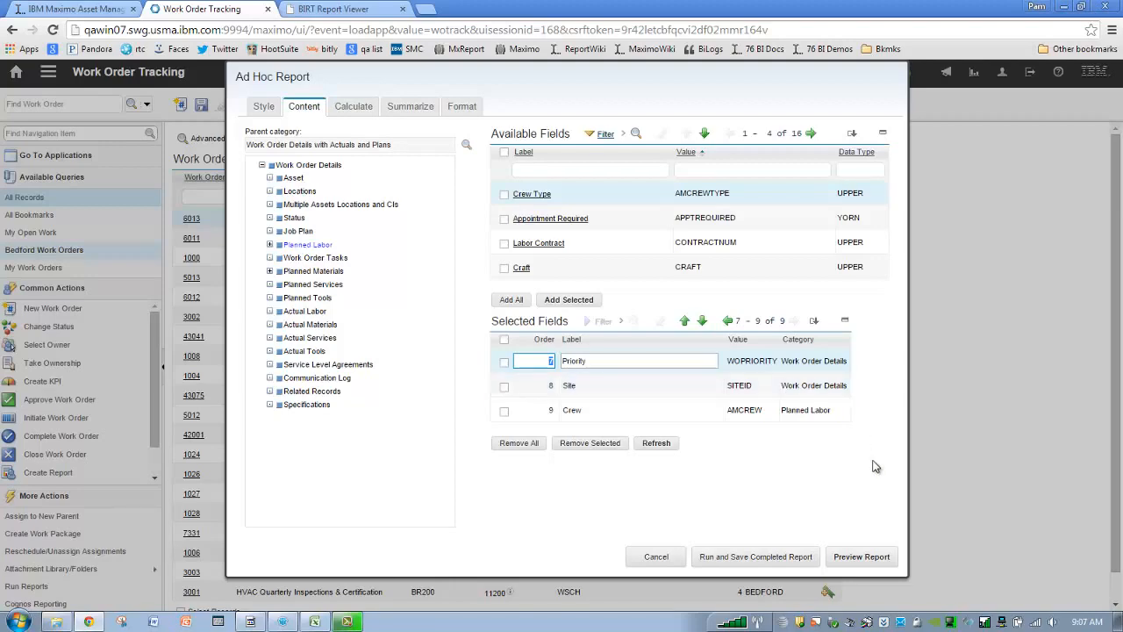
Step: Preview the detail report with planned labor through page 3, close the preview and discard the report
left_click(862, 556)
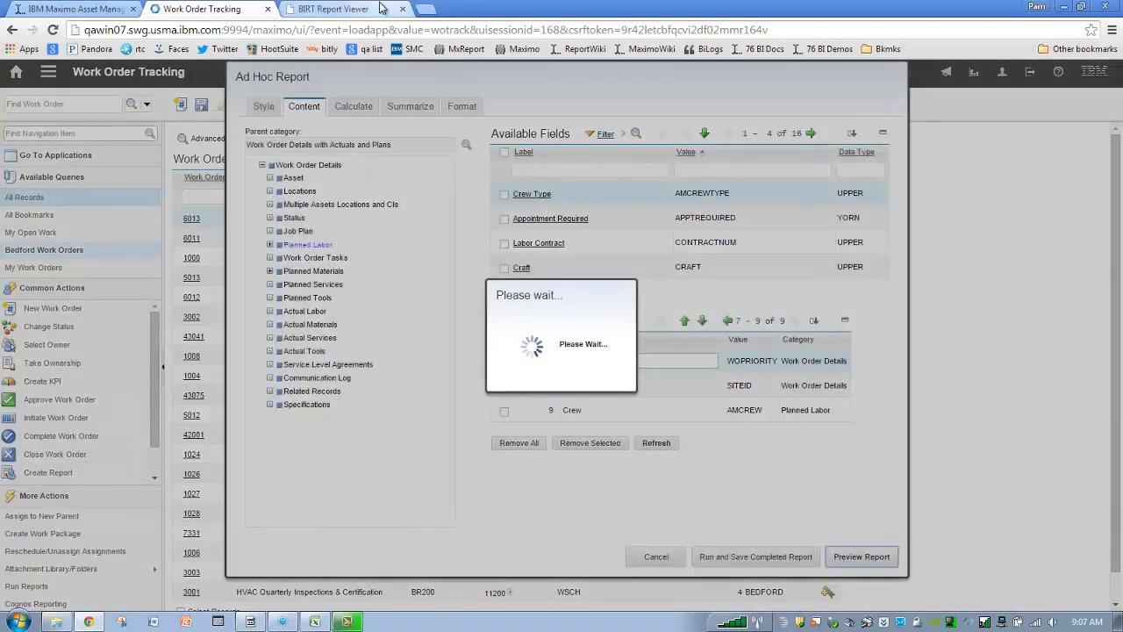
left_click(381, 8)
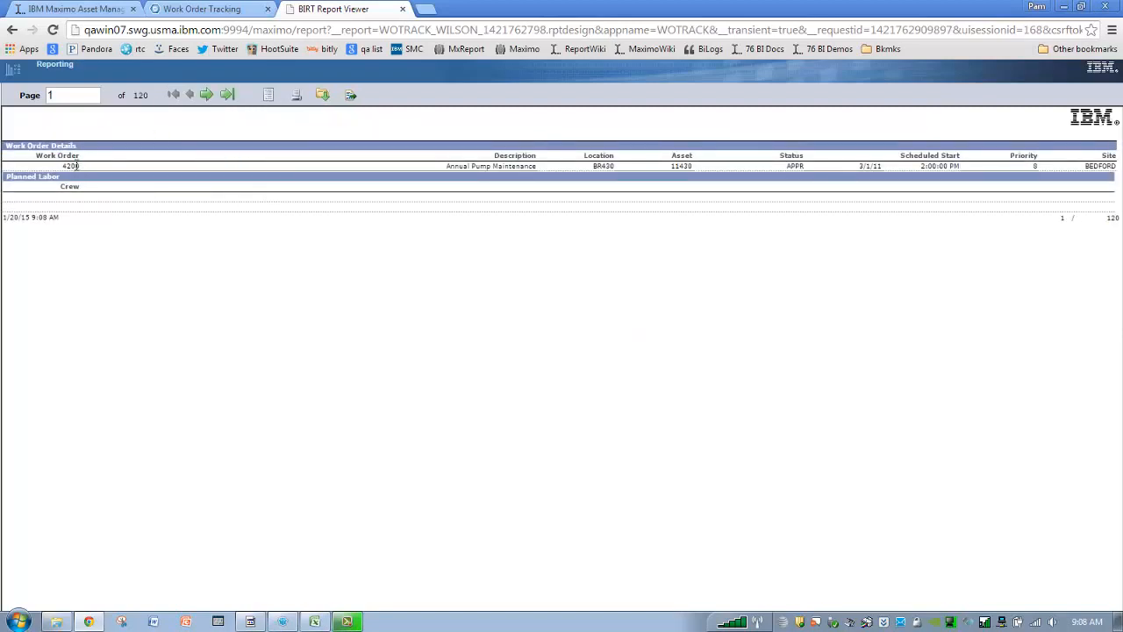
left_click(210, 95)
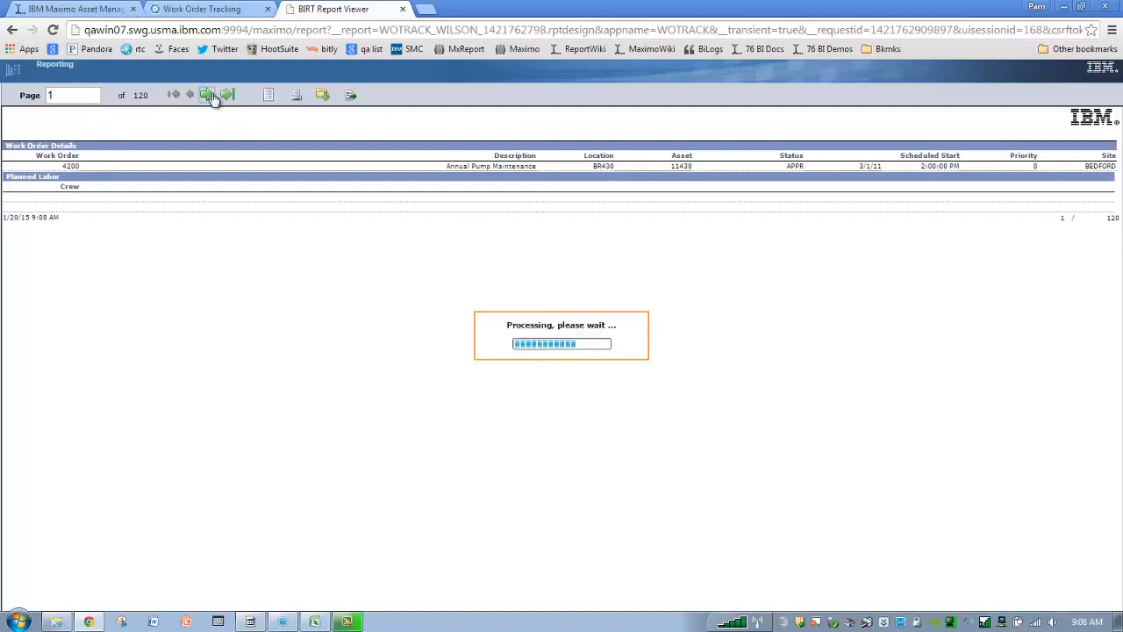
left_click(216, 96)
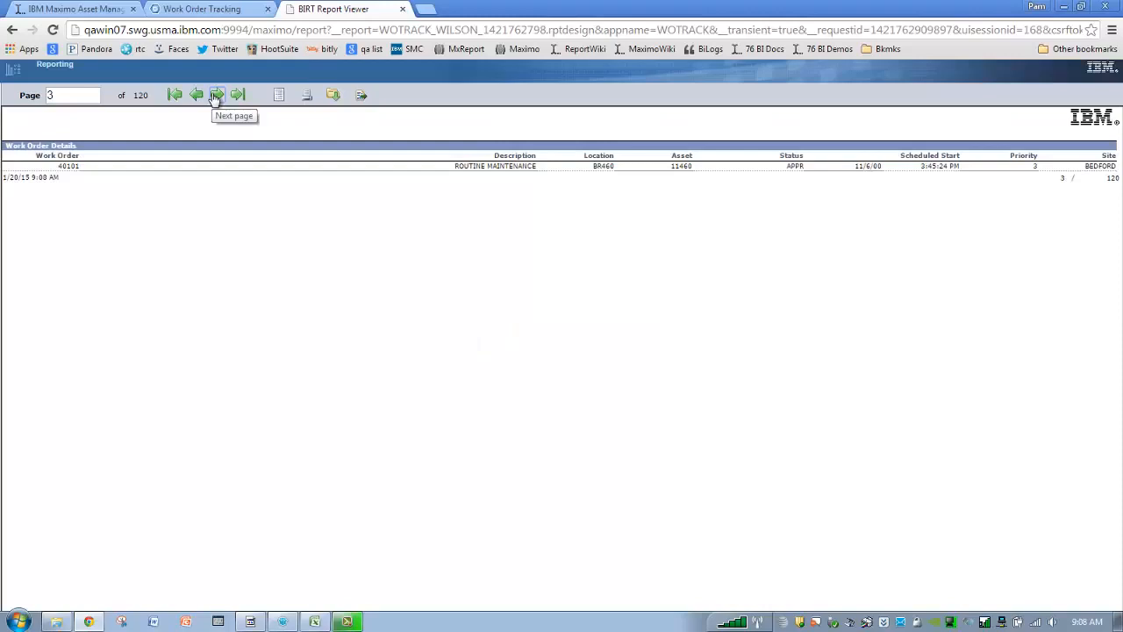
left_click(403, 8)
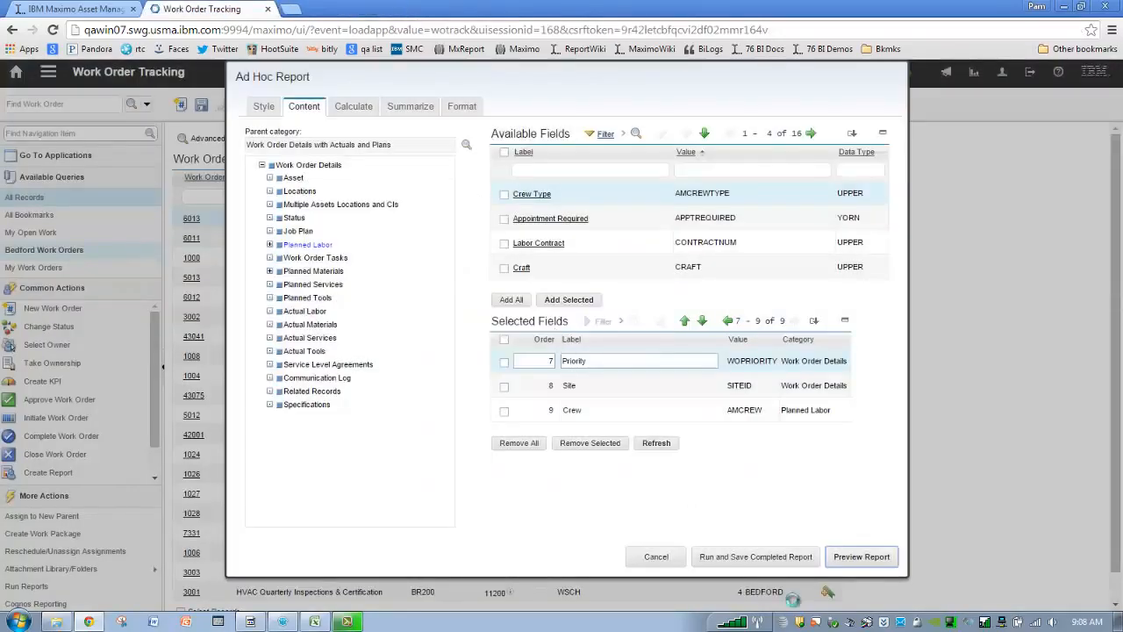
left_click(659, 559)
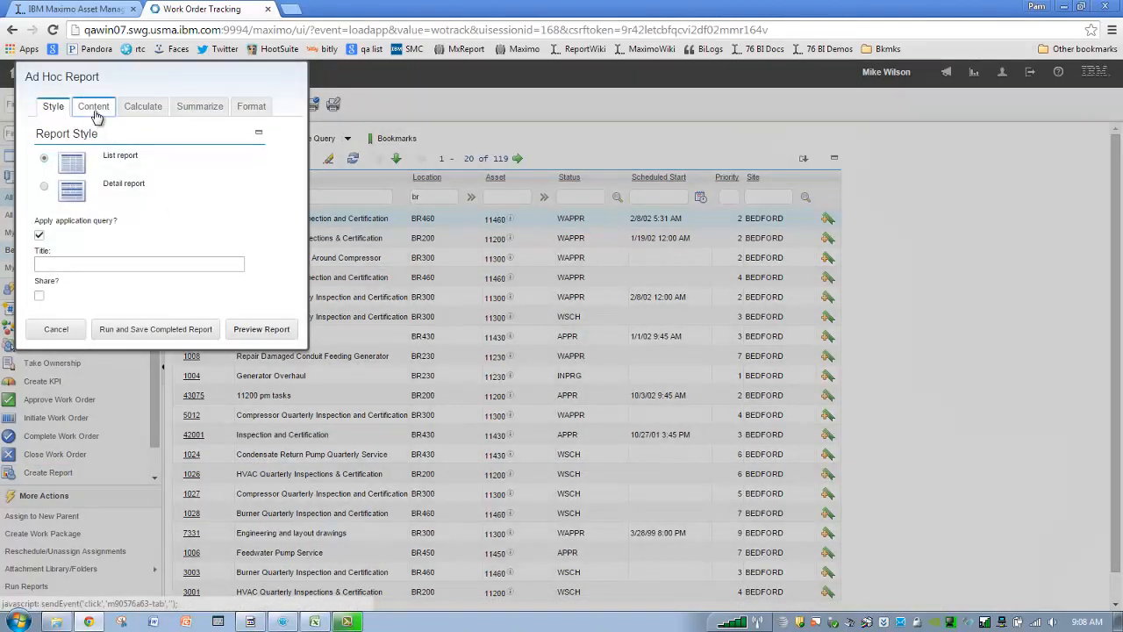
Step: Add the Crew field from Planned Labor to a new List style ad hoc report, accepting the change to Detail format
left_click(95, 111)
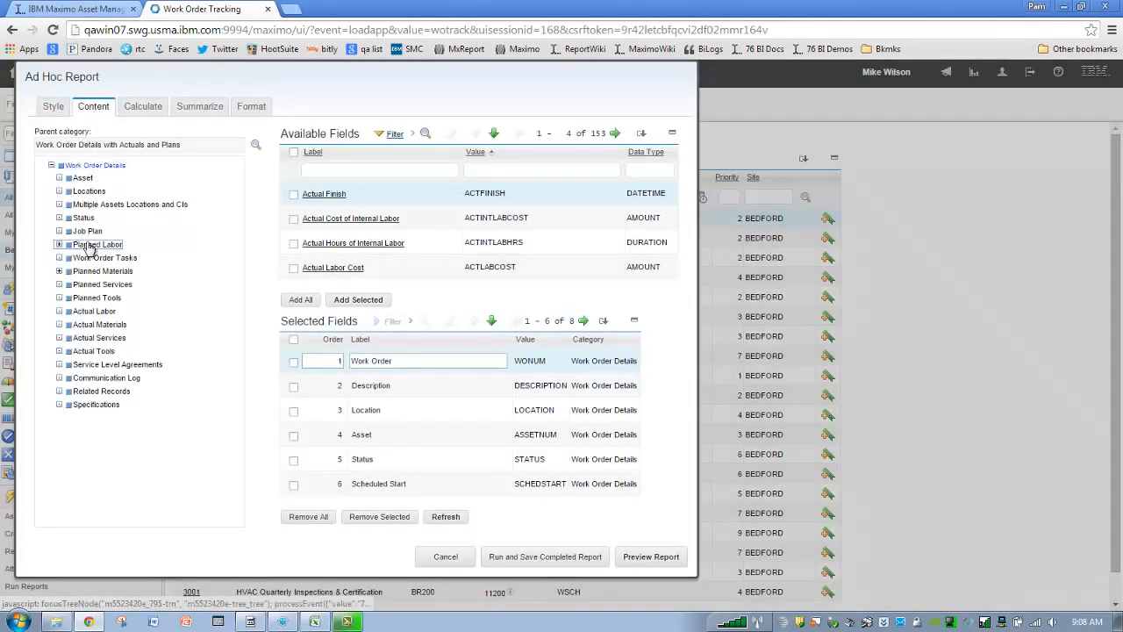
left_click(91, 245)
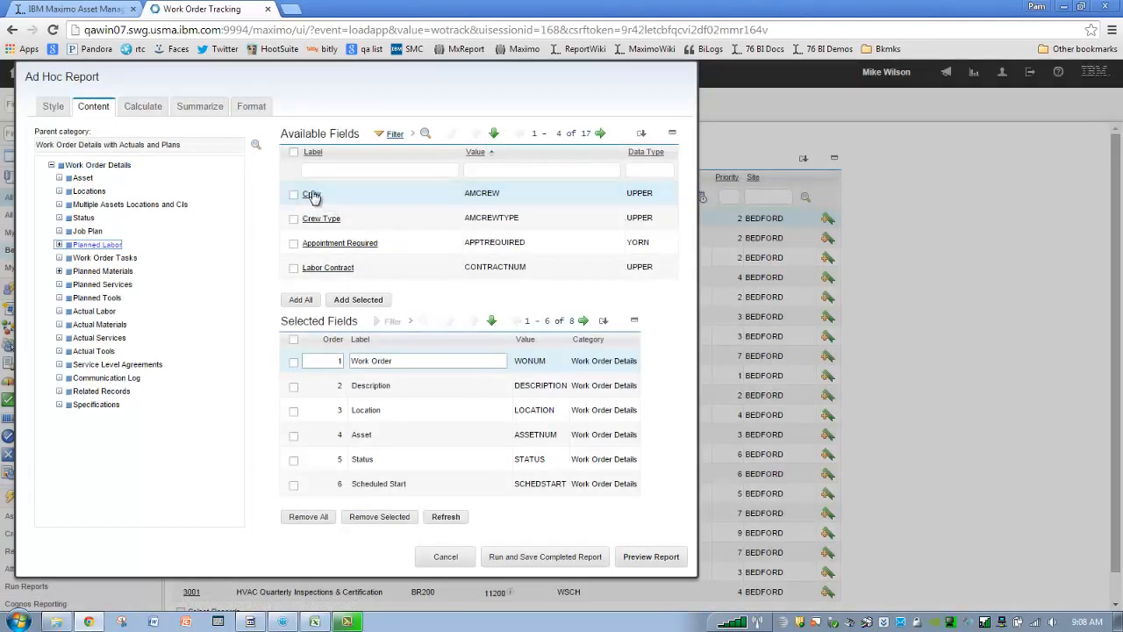
left_click(311, 193)
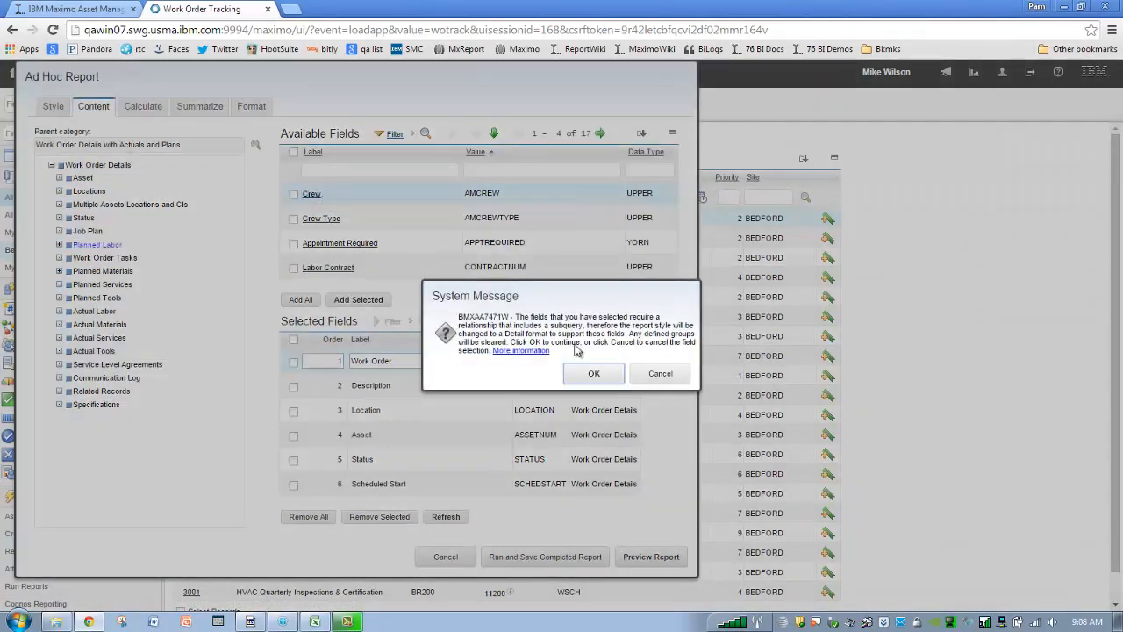
left_click_drag(570, 283, 449, 156)
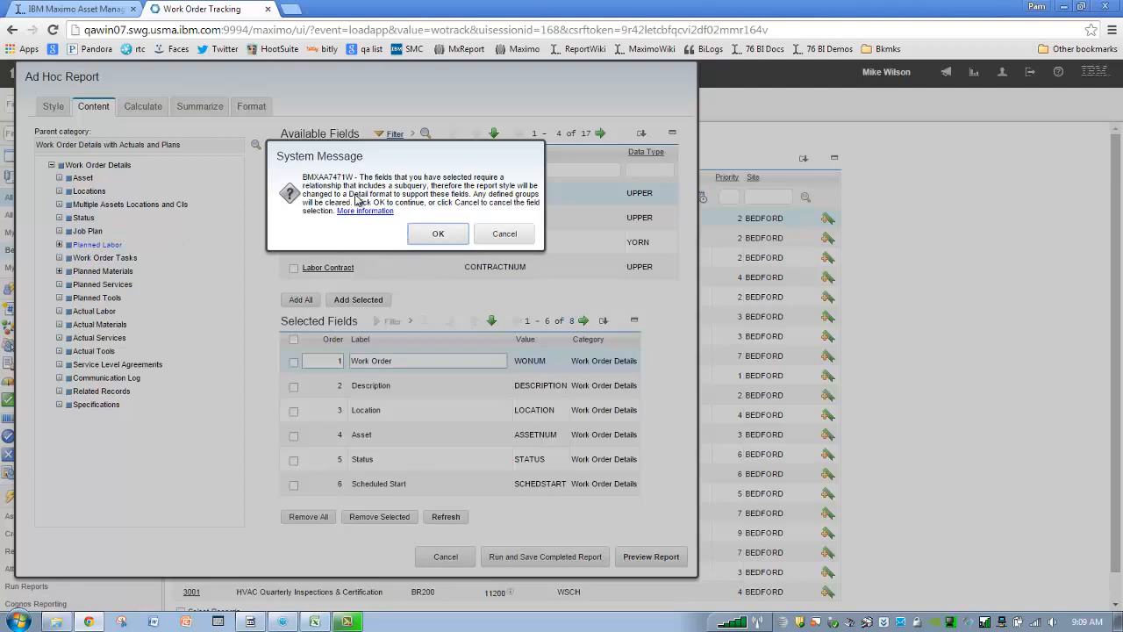
left_click(439, 232)
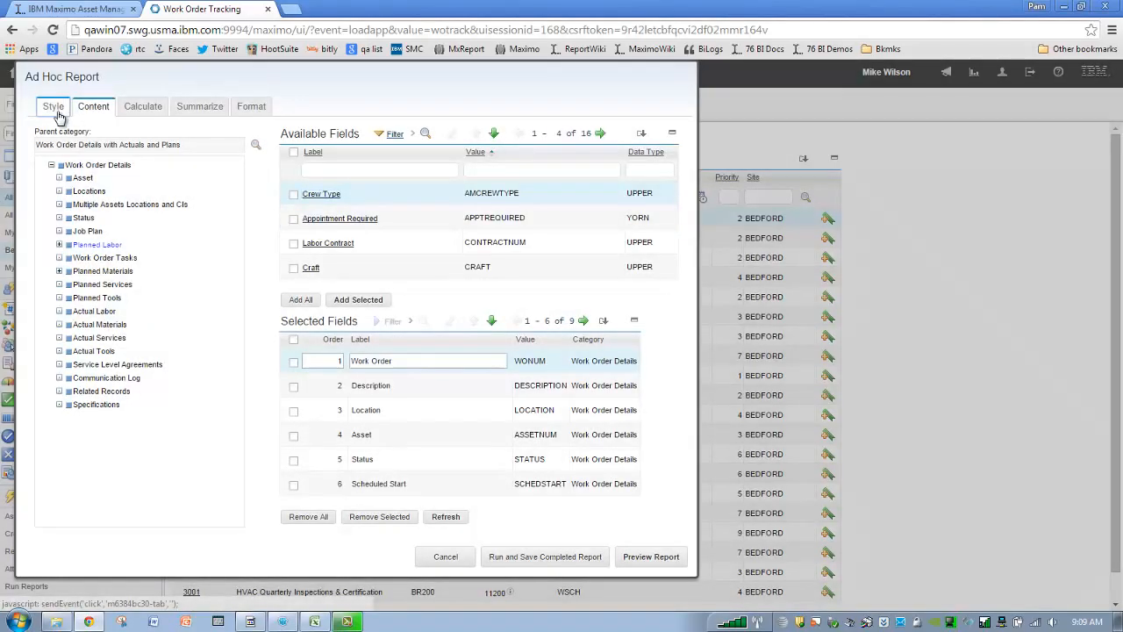
Step: Try to change the report's style back to List report, decline removing the selected fields, and discard the report
left_click(54, 106)
left_click(44, 186)
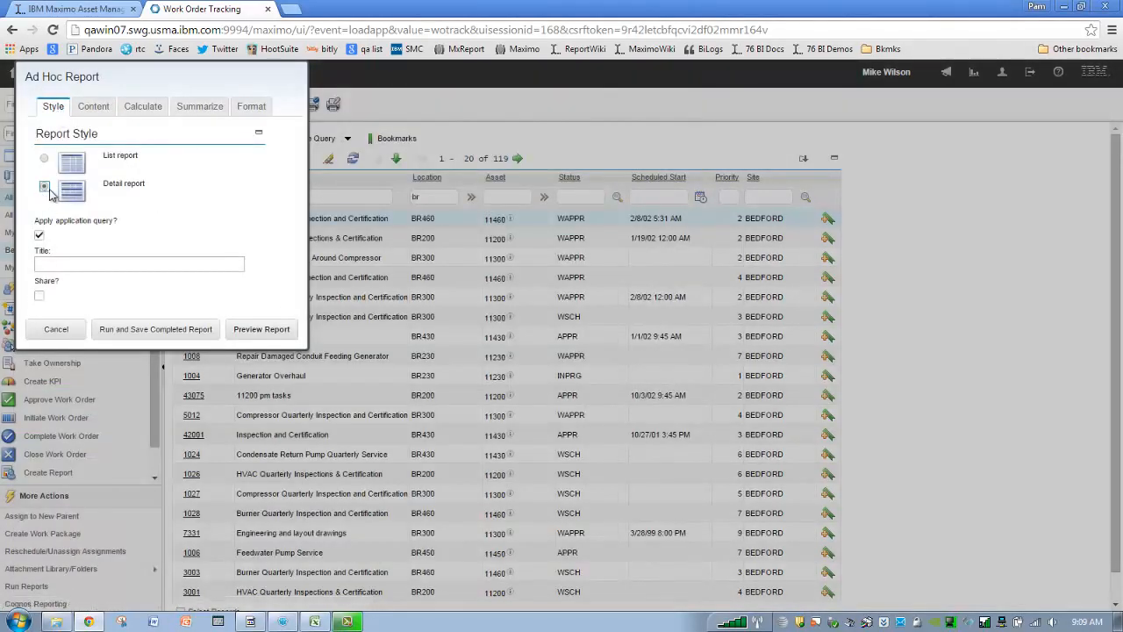
left_click(45, 160)
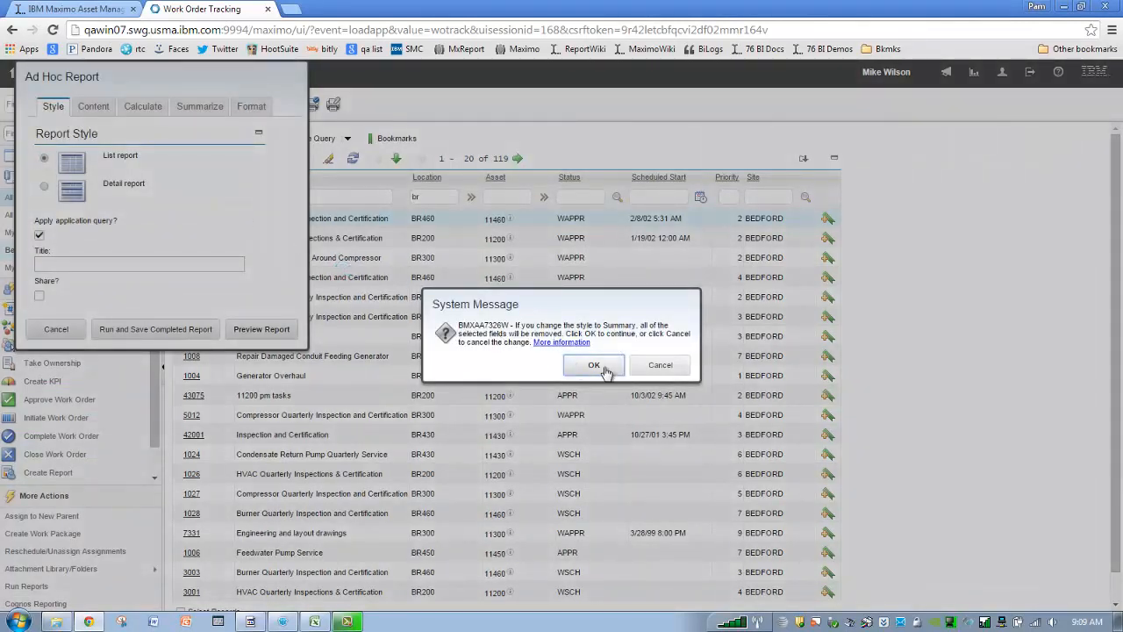
left_click(666, 373)
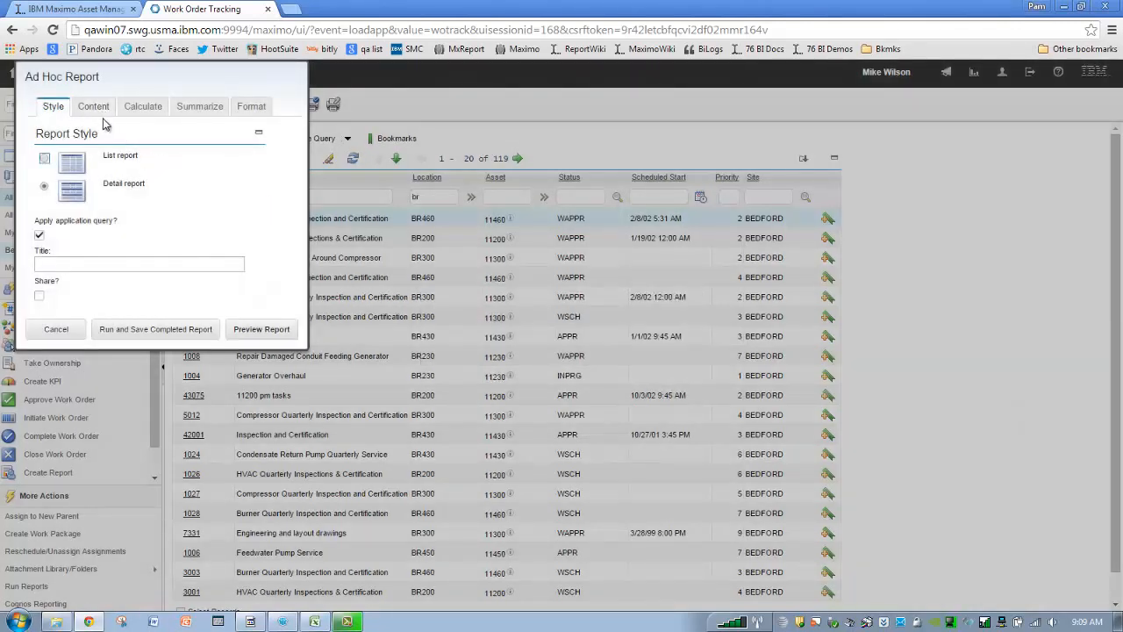
left_click(62, 332)
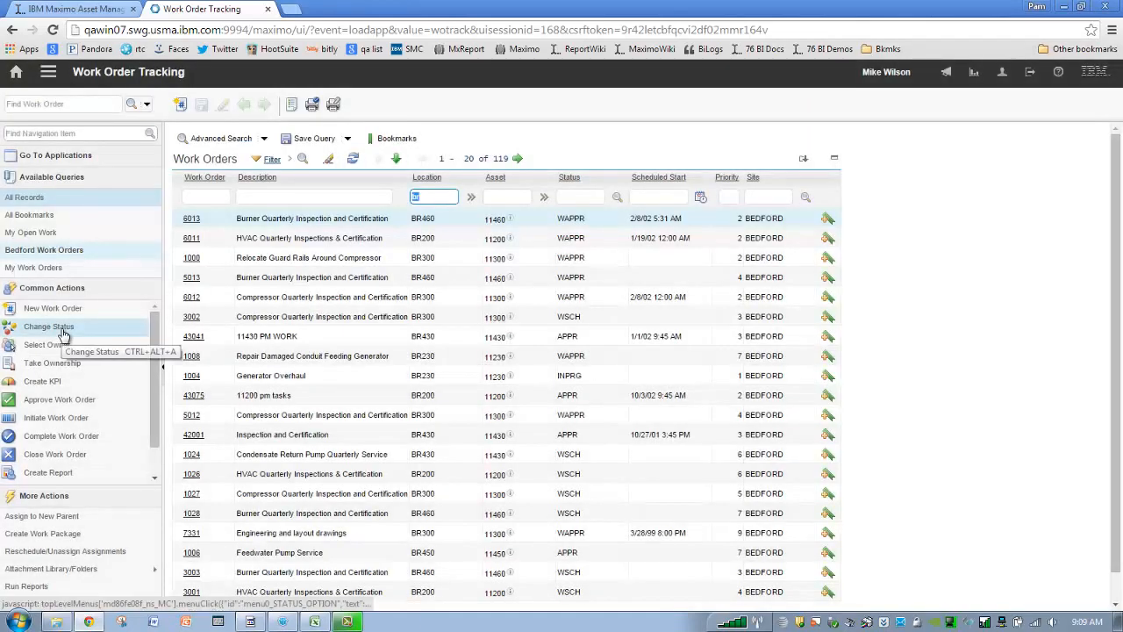
Step: Create another ad hoc report, examine the categories under Work Order Details in its content settings, and cancel it
left_click(48, 472)
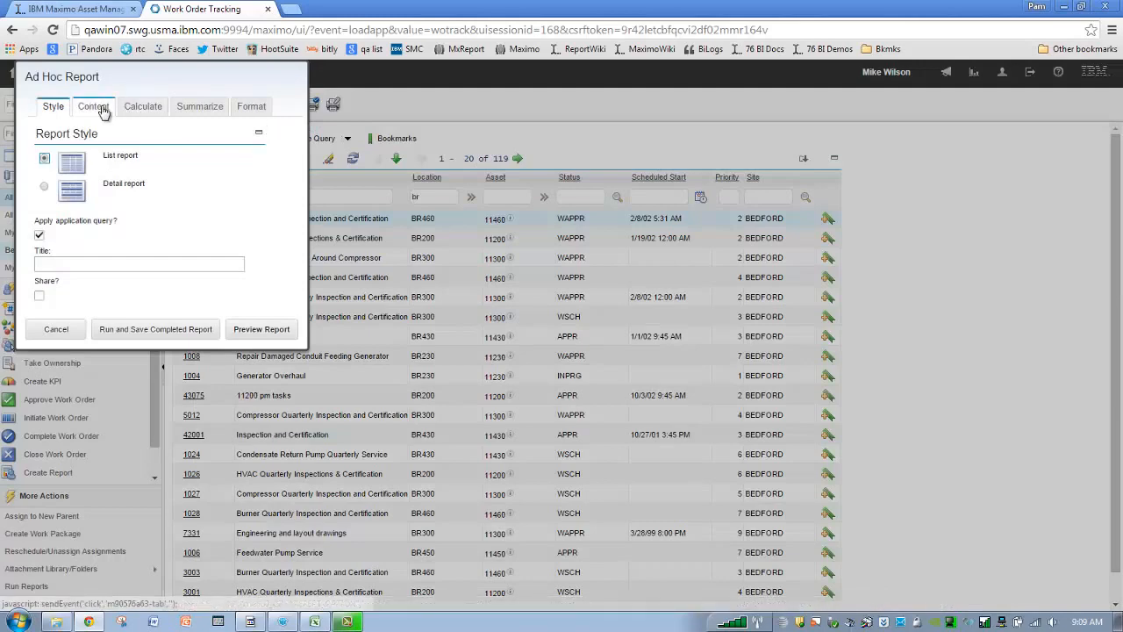
left_click(101, 106)
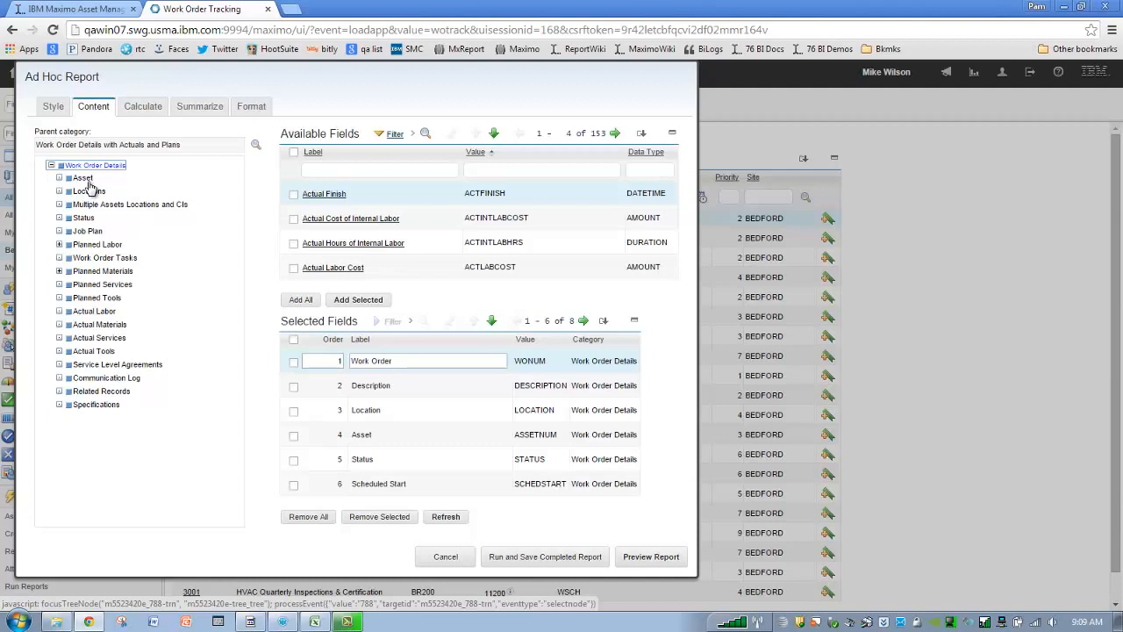
left_click(441, 555)
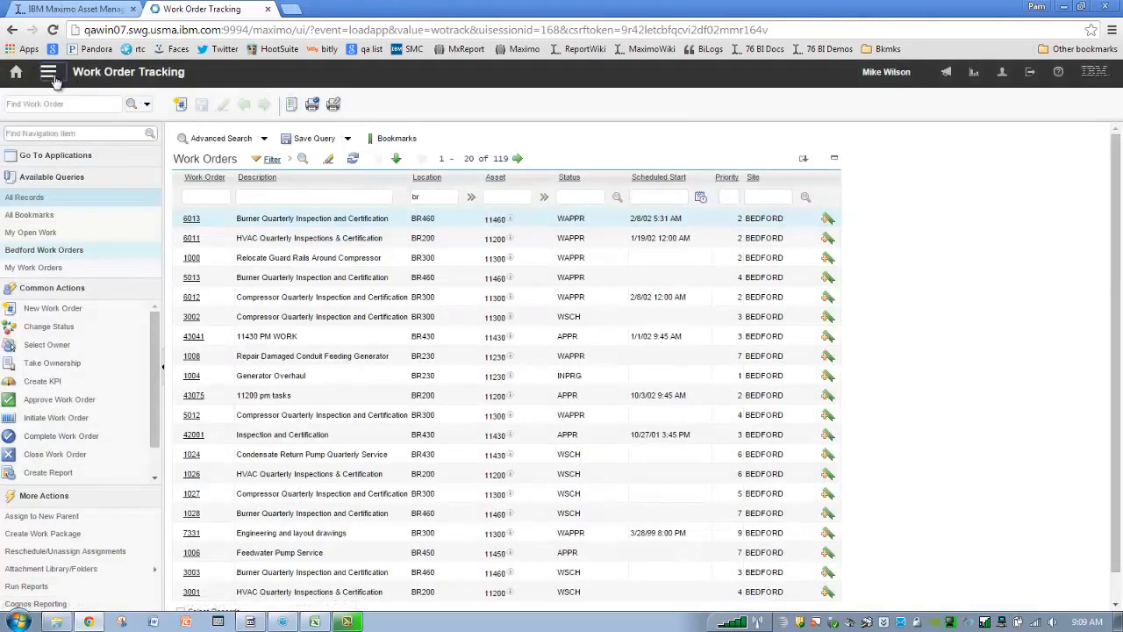
Step: Go to the Object Structures application, list the report object structures and open REP_WOPLANACT
left_click(50, 74)
mouse_move(111, 235)
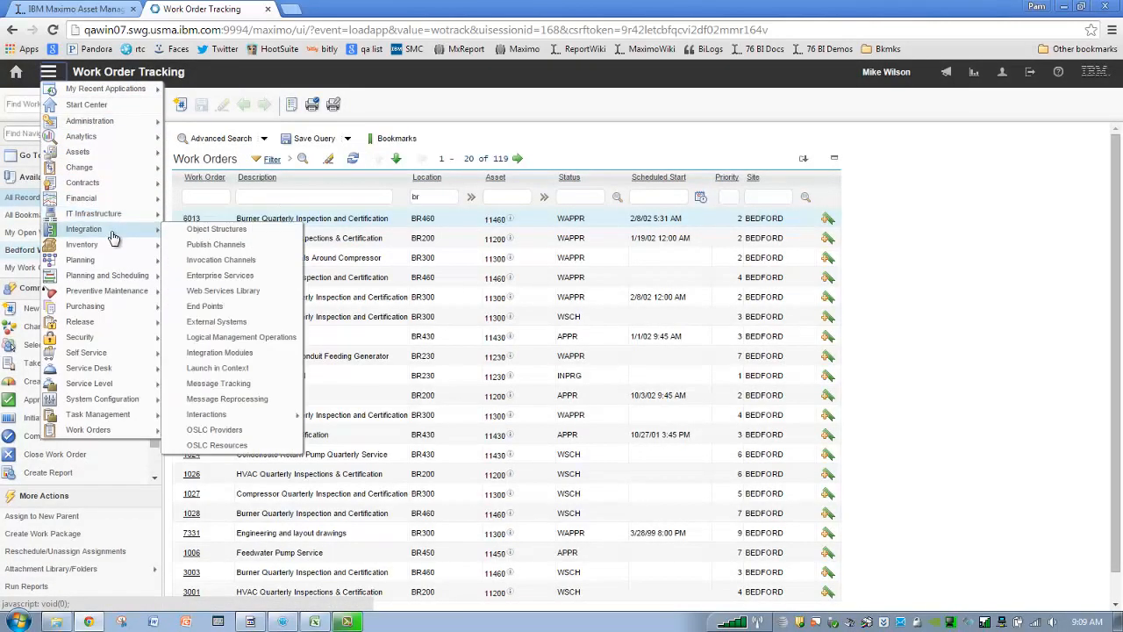
left_click(202, 231)
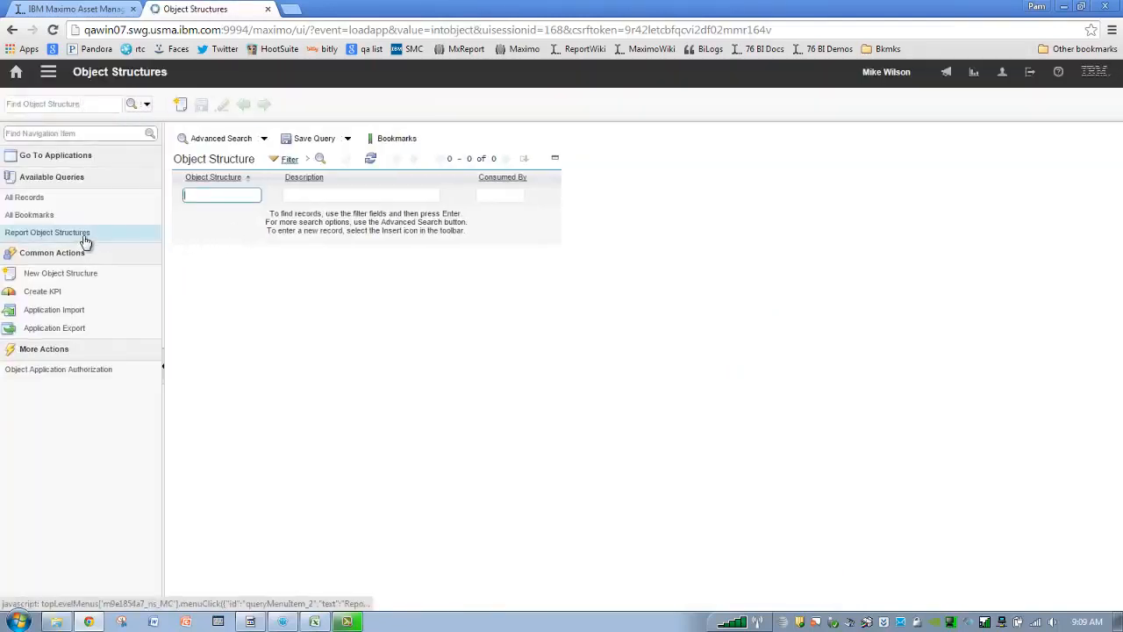
left_click(85, 238)
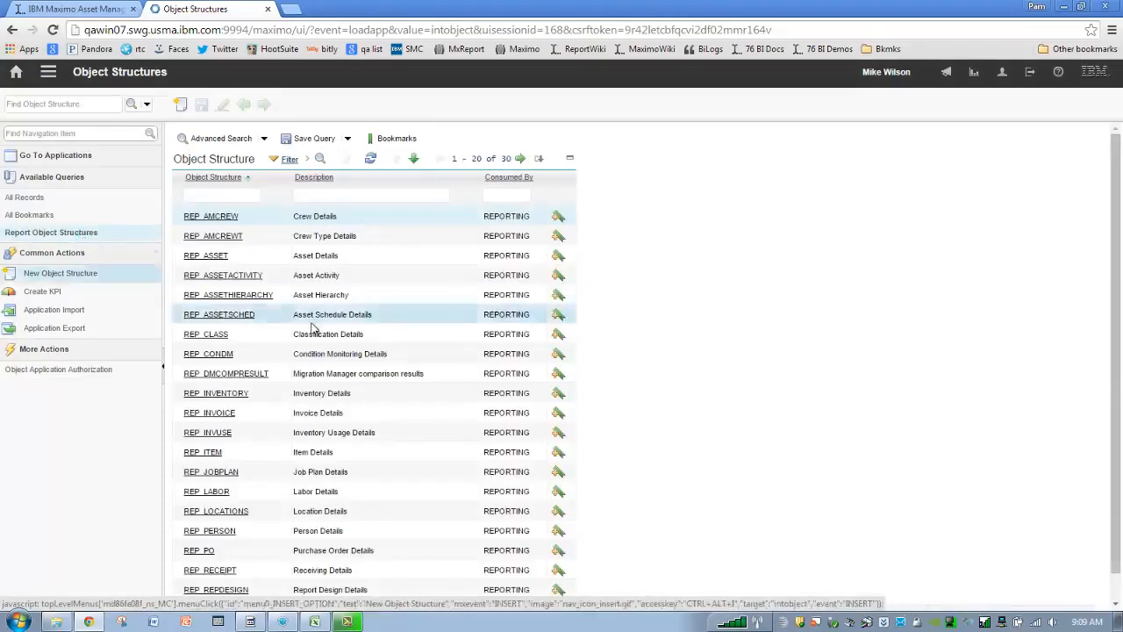
left_click(521, 160)
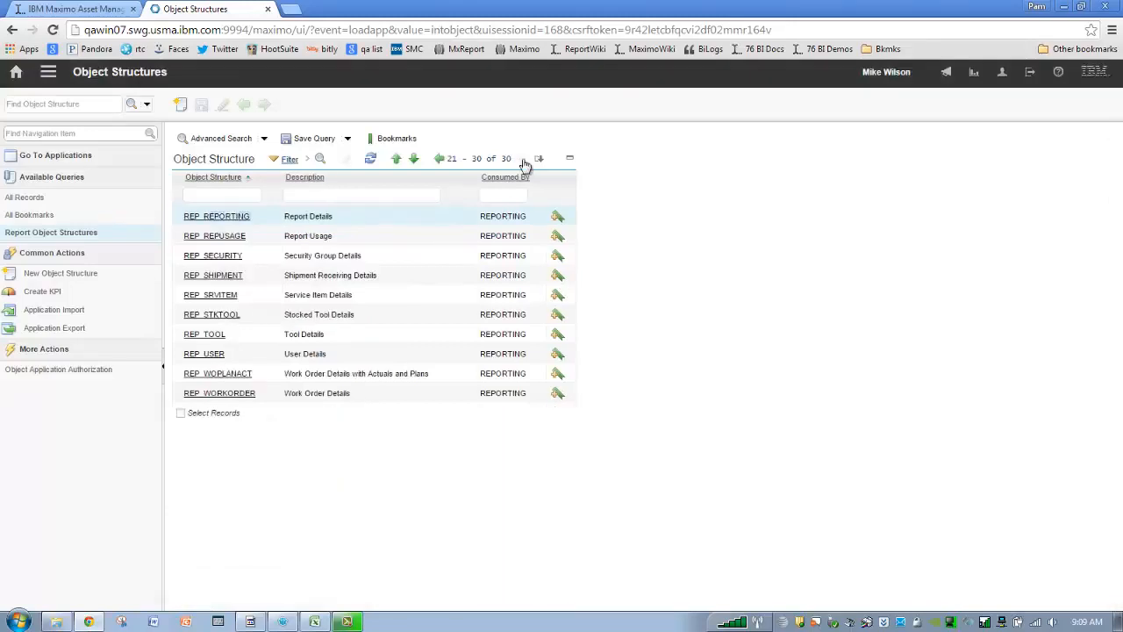
left_click(234, 376)
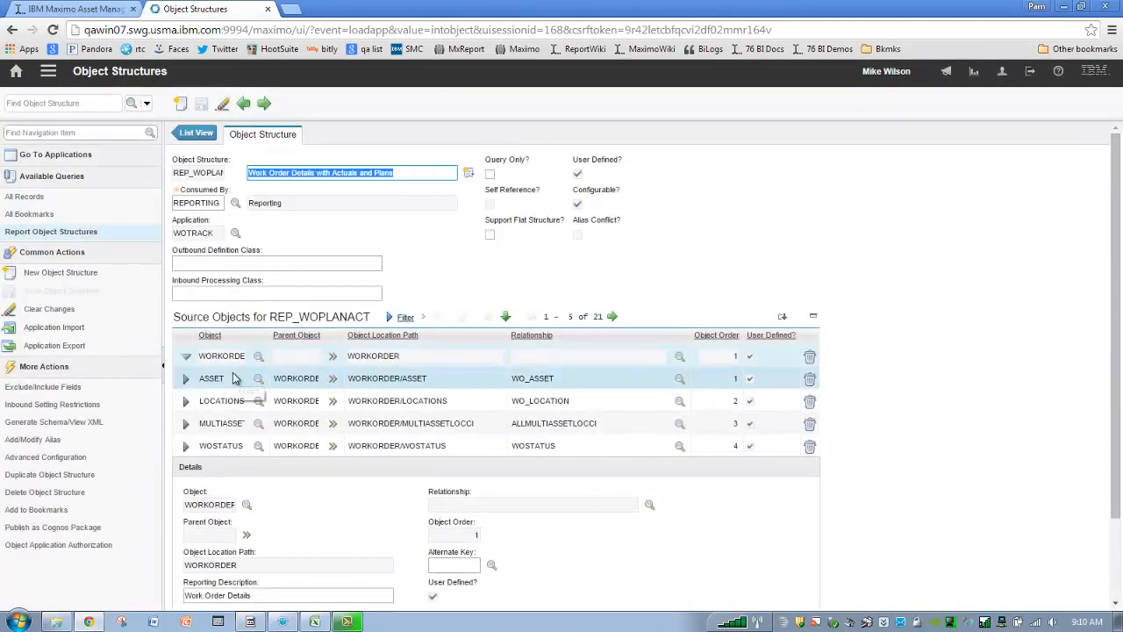
Step: Set the WPLABOR source object's reporting description to "Planned Labor (Detail Style Report)"
left_click(612, 317)
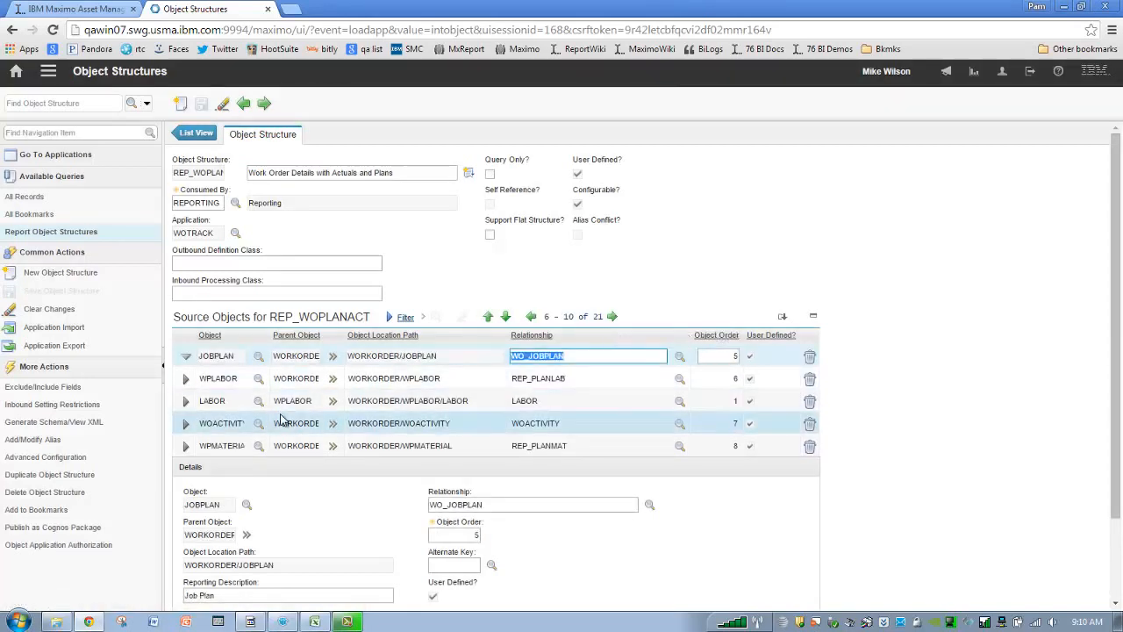
left_click(185, 379)
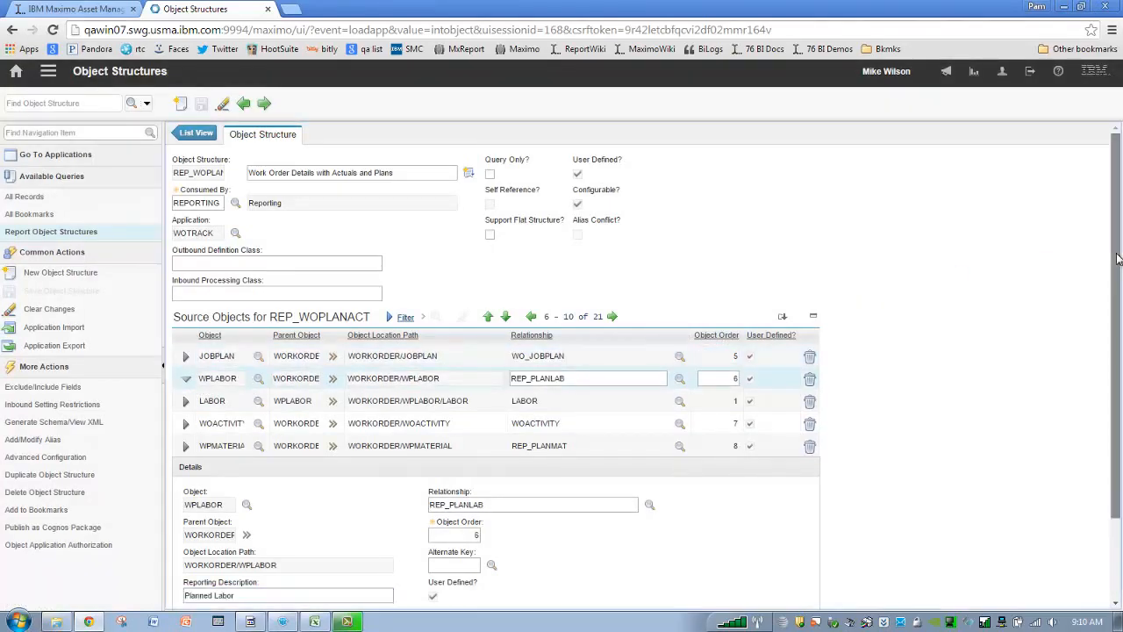
left_click_drag(1114, 258, 1111, 360)
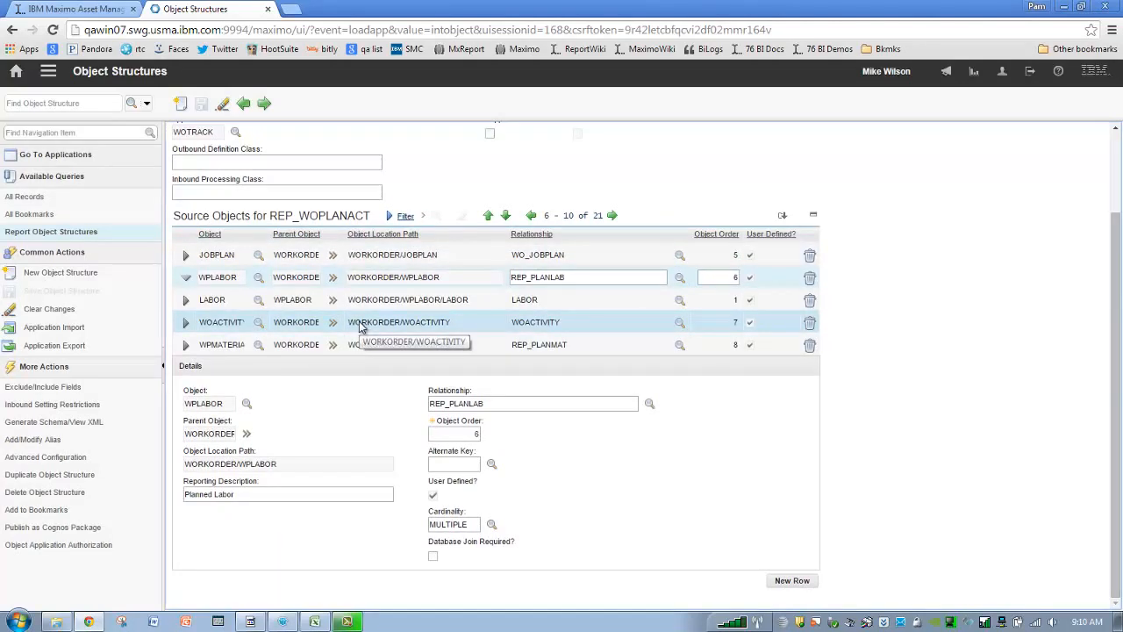
triple_click(250, 498)
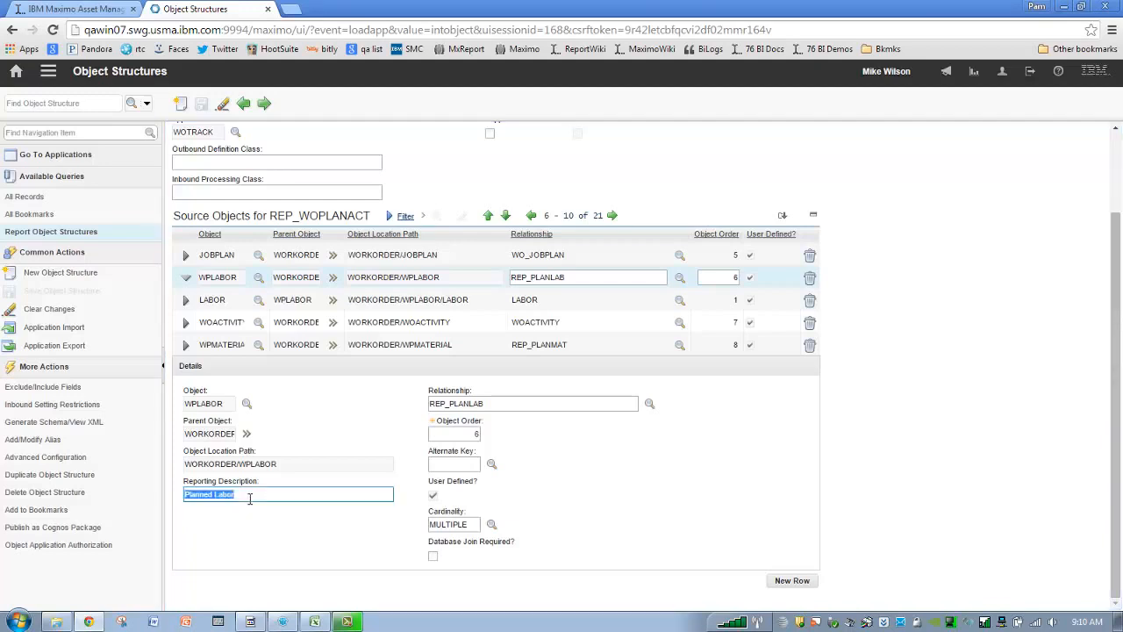
left_click(250, 494)
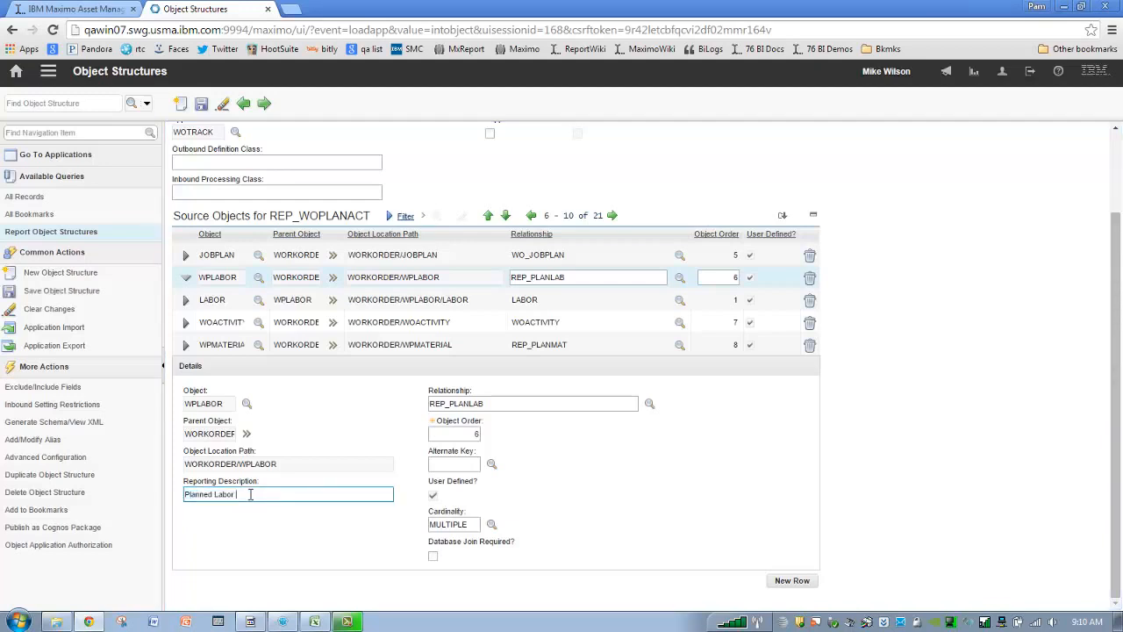
type("(Detail Style Report")
left_click(57, 387)
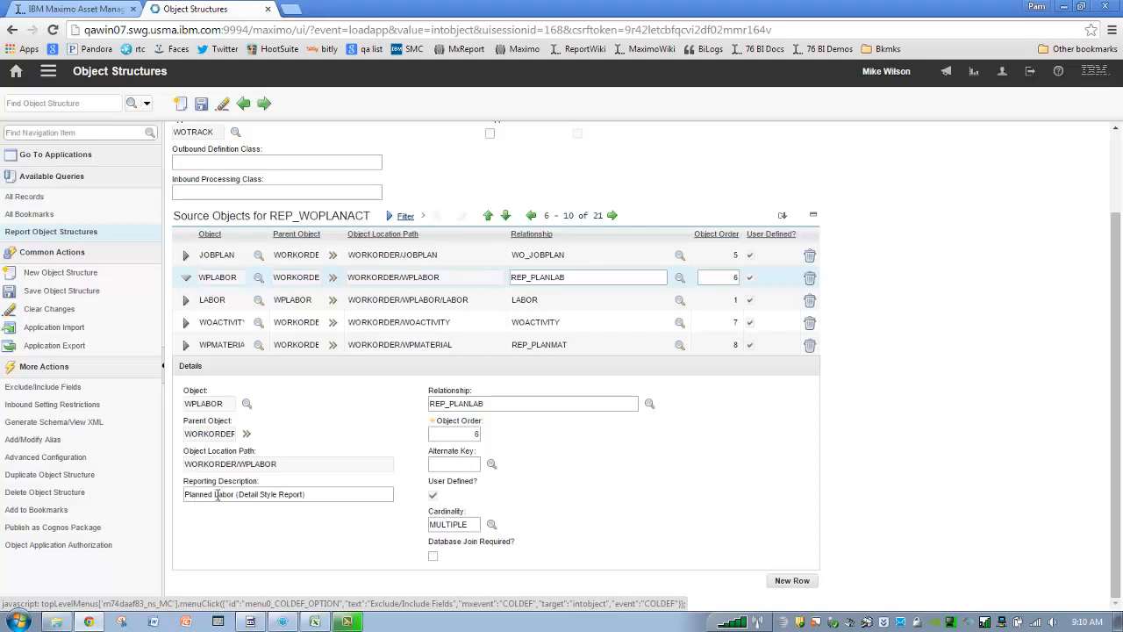
left_click(1117, 163)
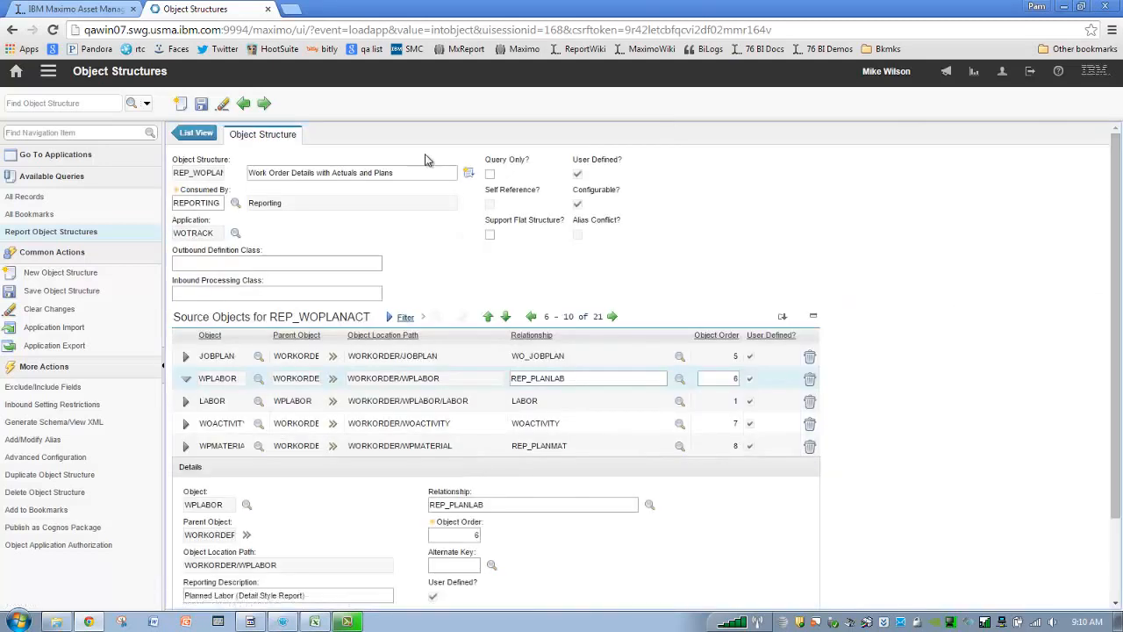
Step: Save the planned labor change, then set the LABTRANS source object's reporting description to "Actual Labor (Detail Report Type)" and save it
left_click(203, 105)
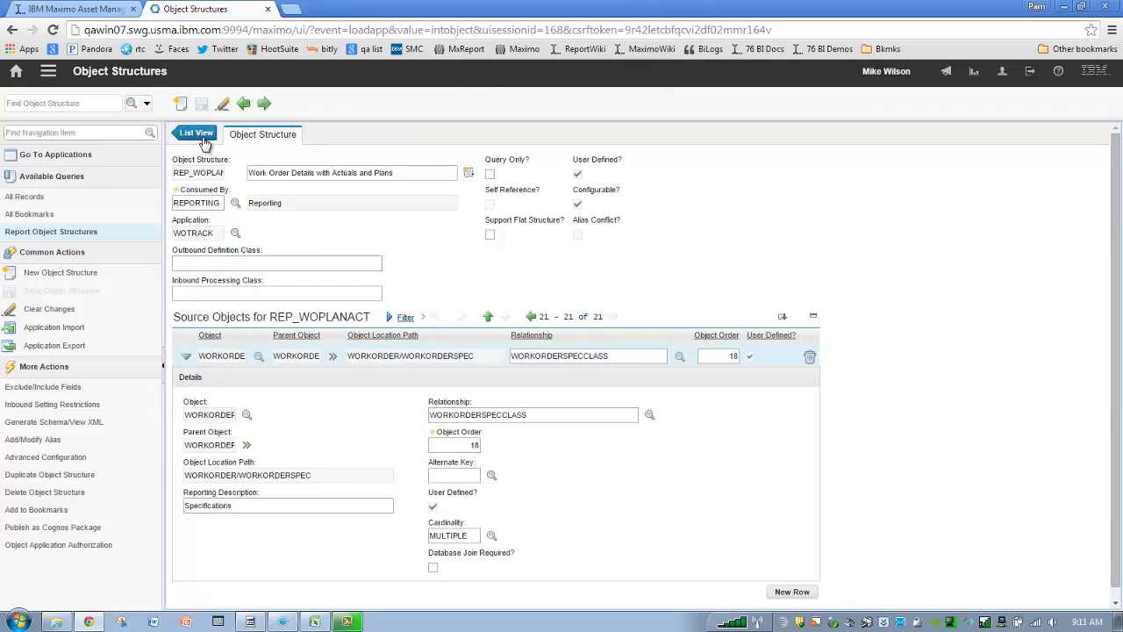
left_click(531, 318)
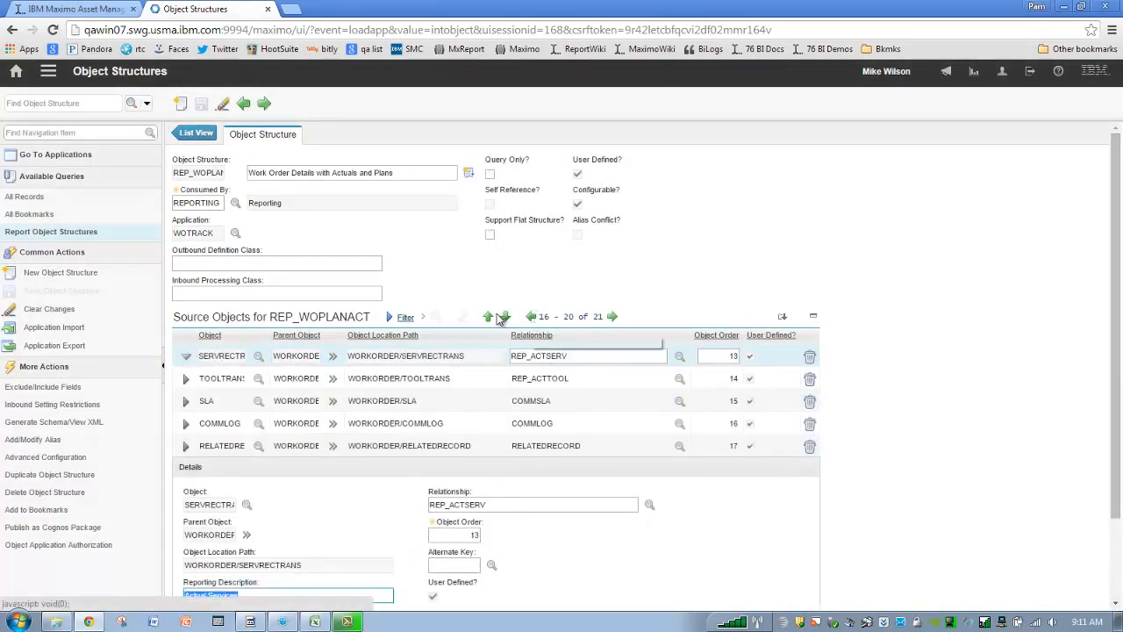
left_click(530, 318)
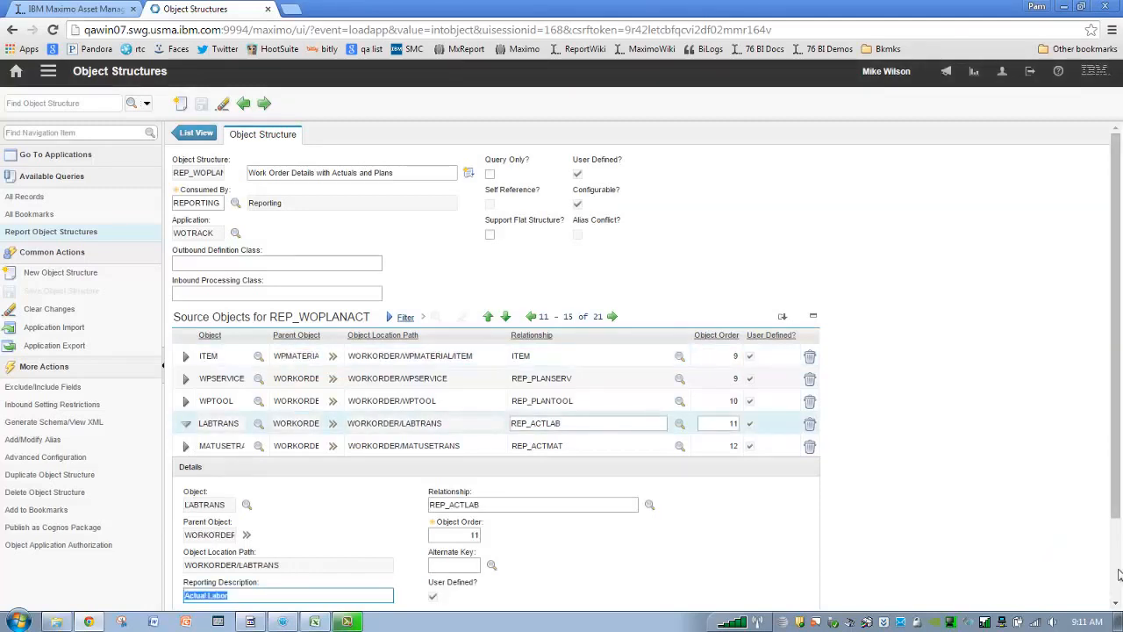
scroll(1118, 575, "down", 2)
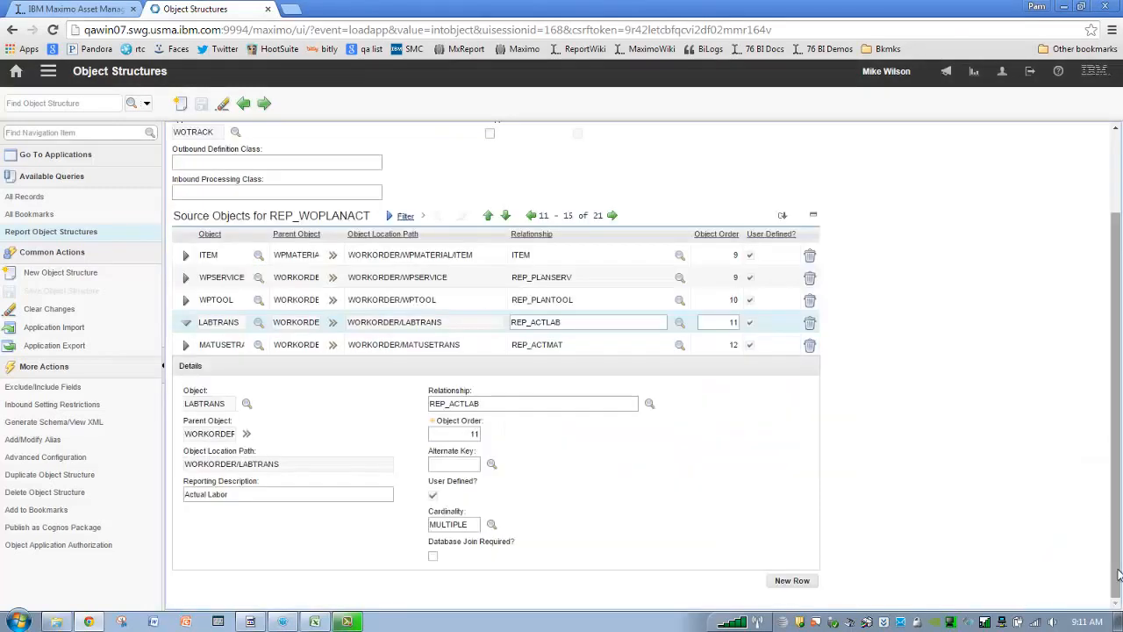
left_click(252, 494)
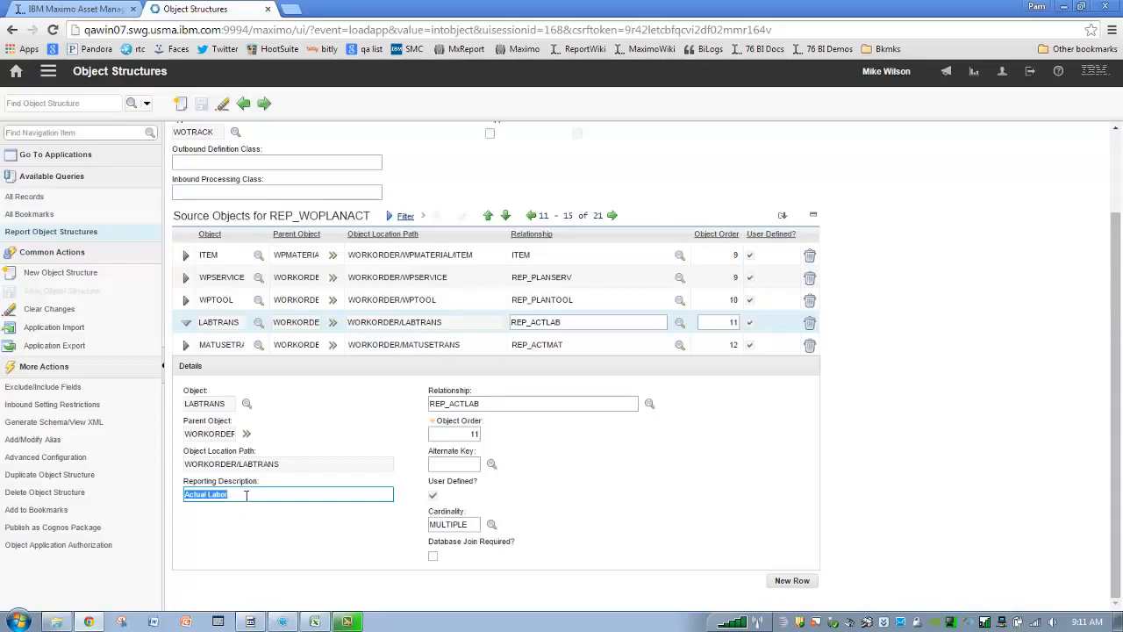
left_click(246, 495)
type("(Detail Report Type")
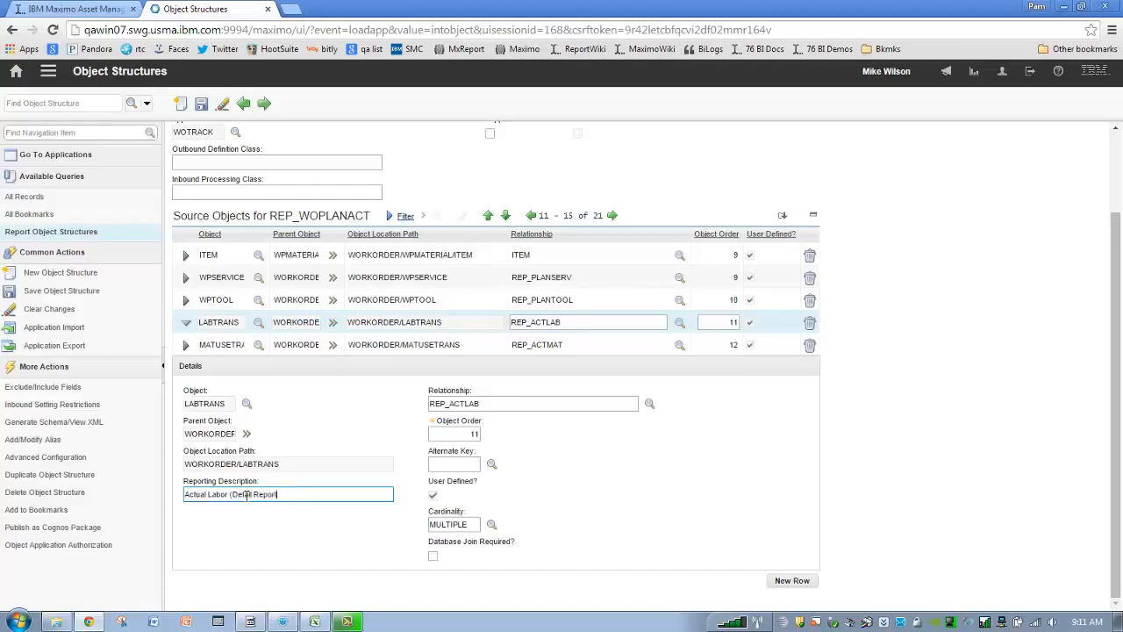
left_click(202, 104)
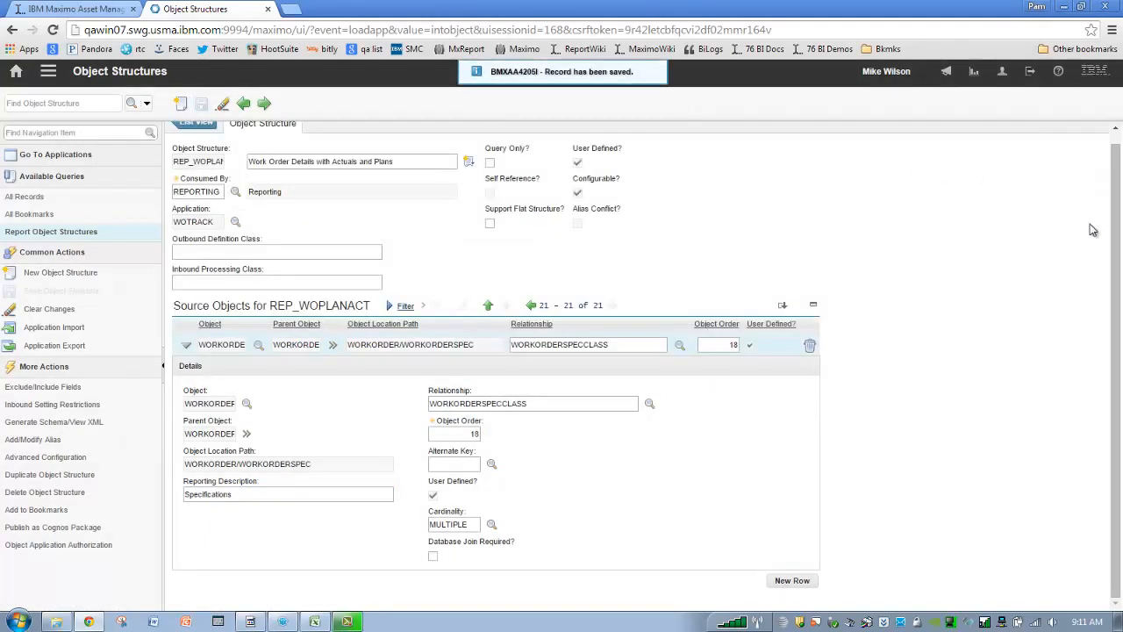
Step: Go to the Work Order Tracking application and filter the Bedford work orders by location "br"
left_click(48, 71)
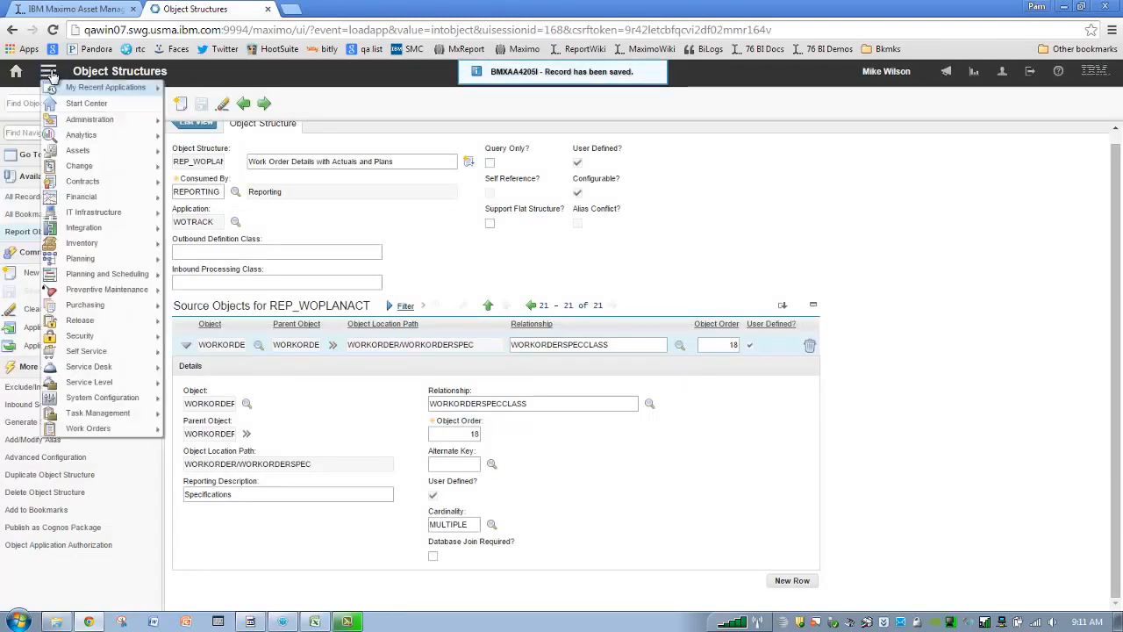
mouse_move(149, 87)
left_click(224, 103)
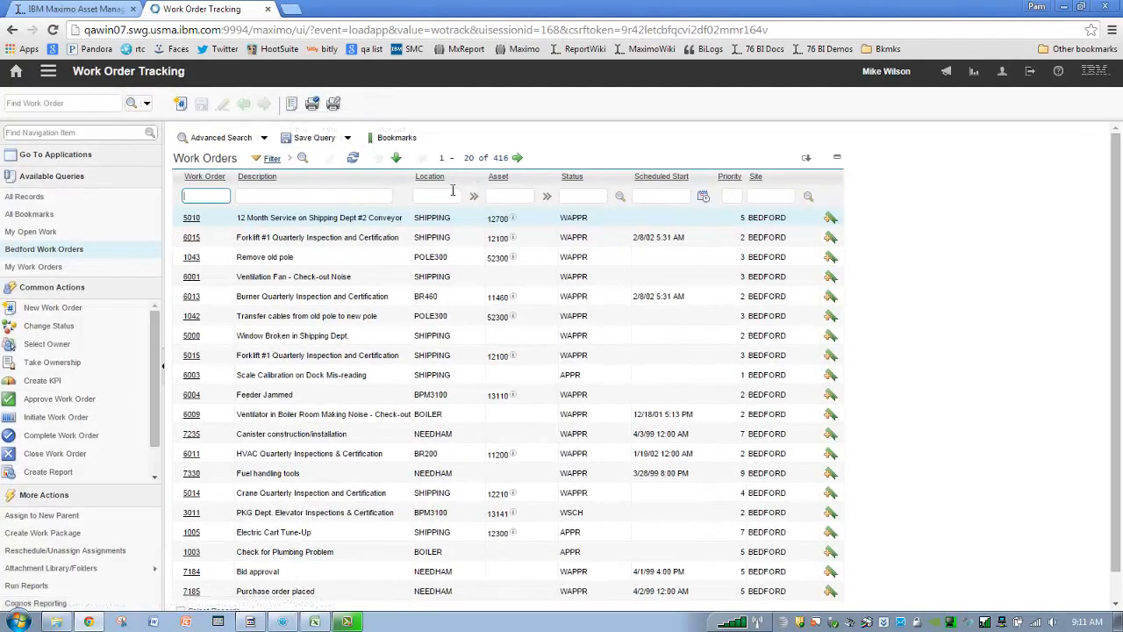
left_click(448, 195)
type("br")
key("Return")
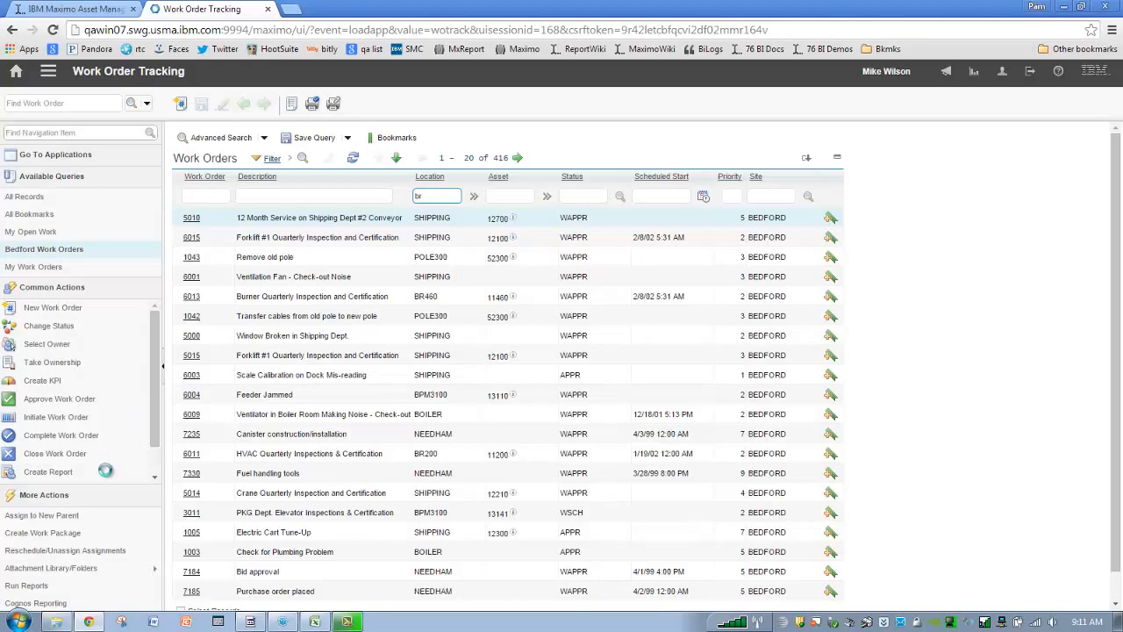
Step: Create an ad hoc report and examine its content categories, selecting the Planned Labor (Detail Style Report) category
left_click(48, 472)
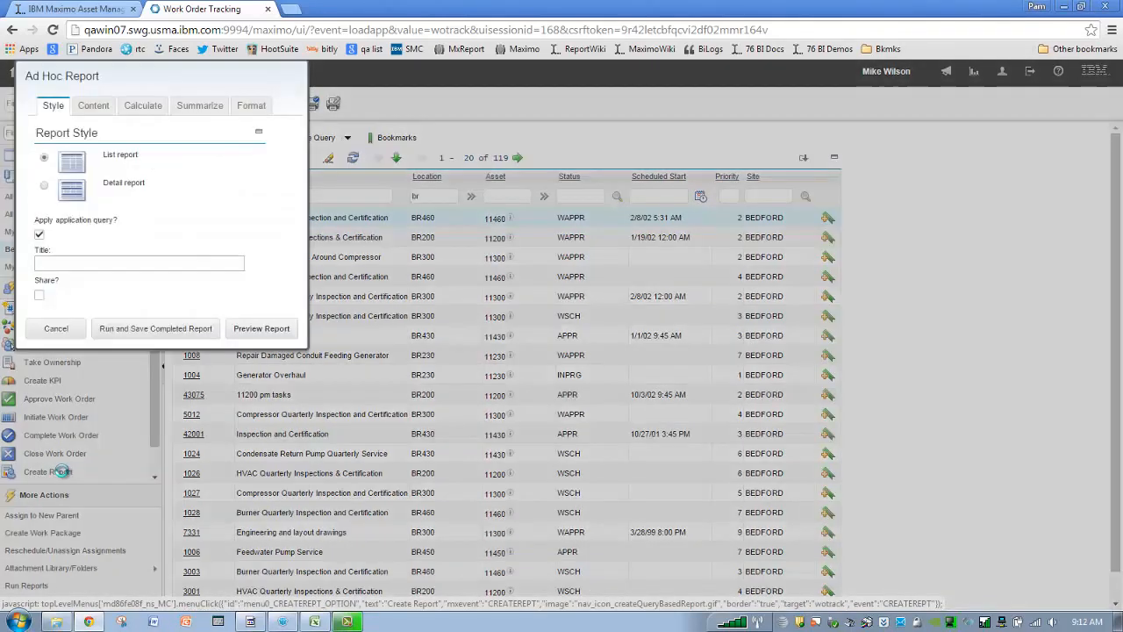
left_click(93, 105)
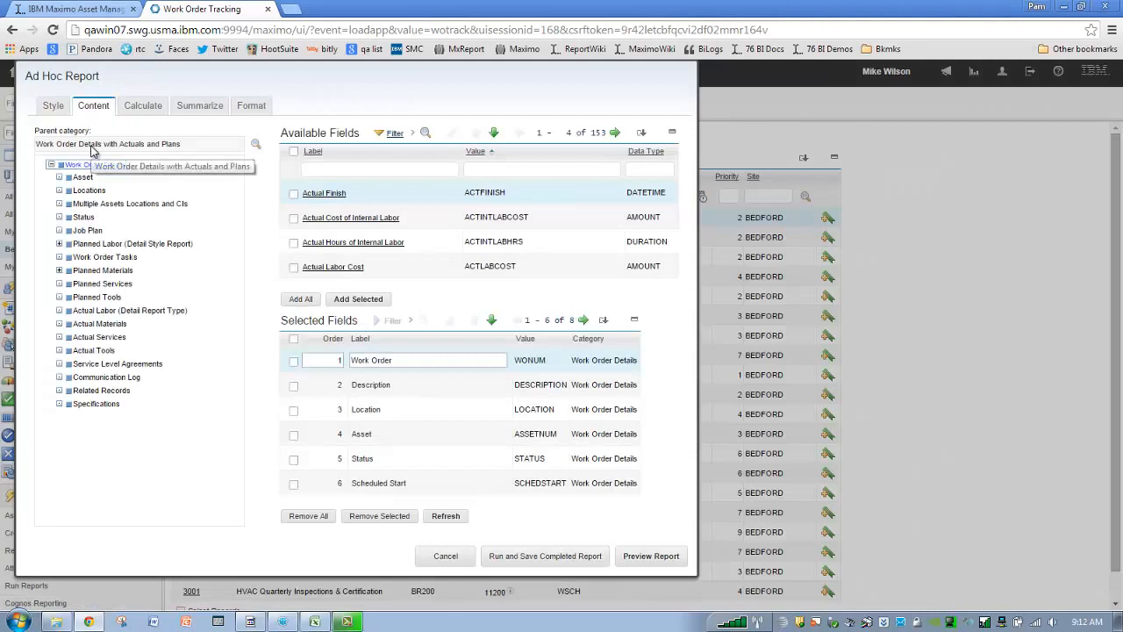
left_click(133, 244)
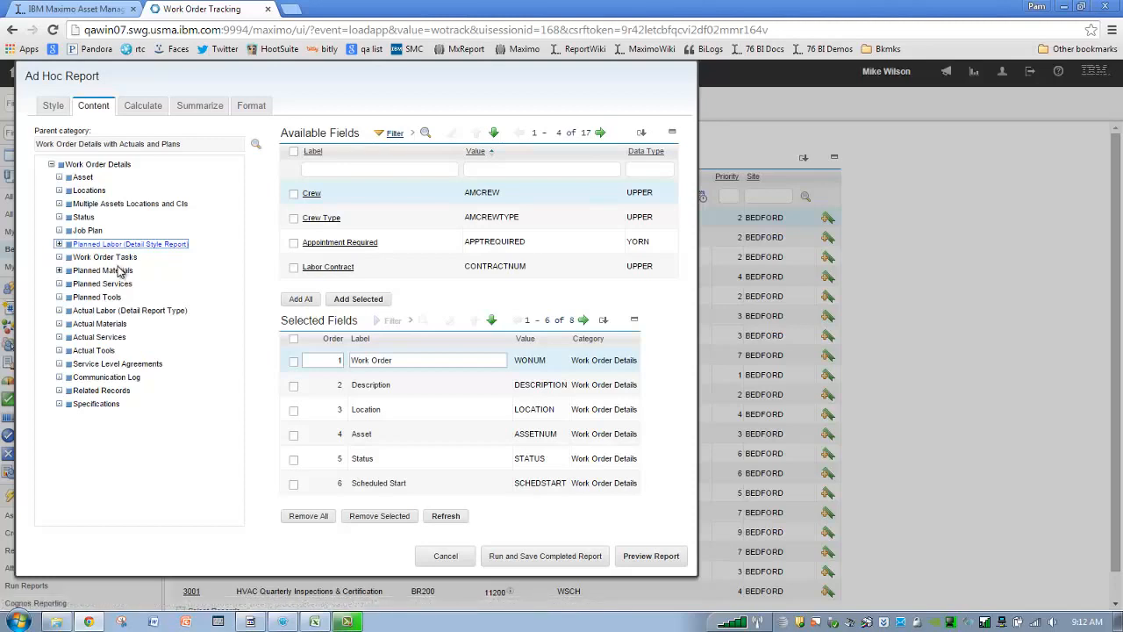
Step: Preview the List report with the application query applied, check the where clauses on its last page, and cancel the report
left_click(61, 113)
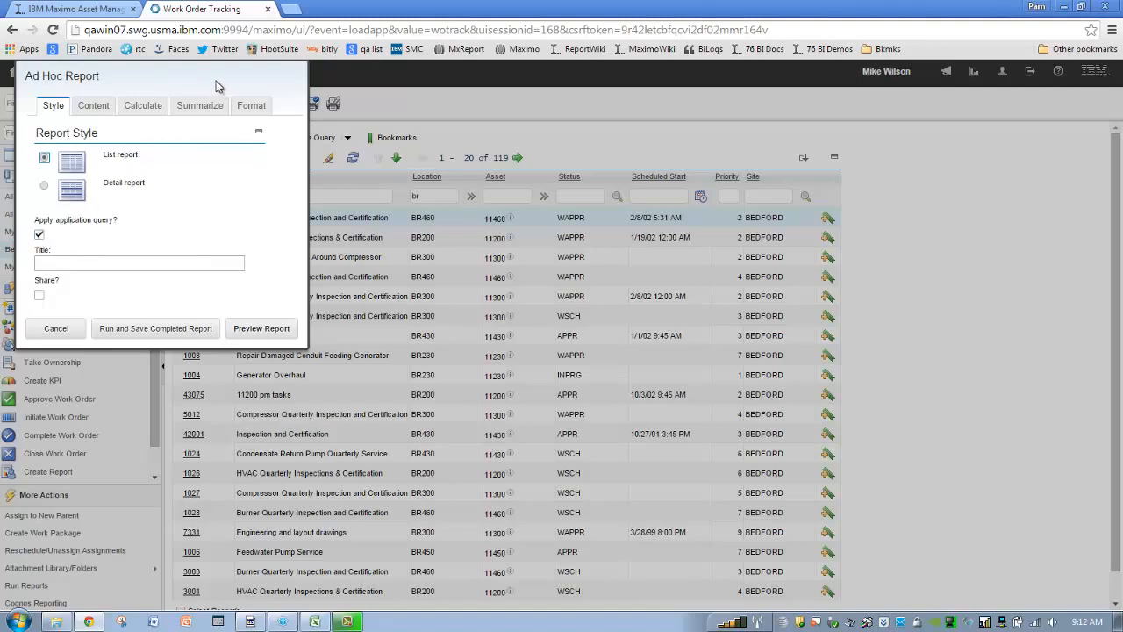
left_click_drag(216, 81, 454, 215)
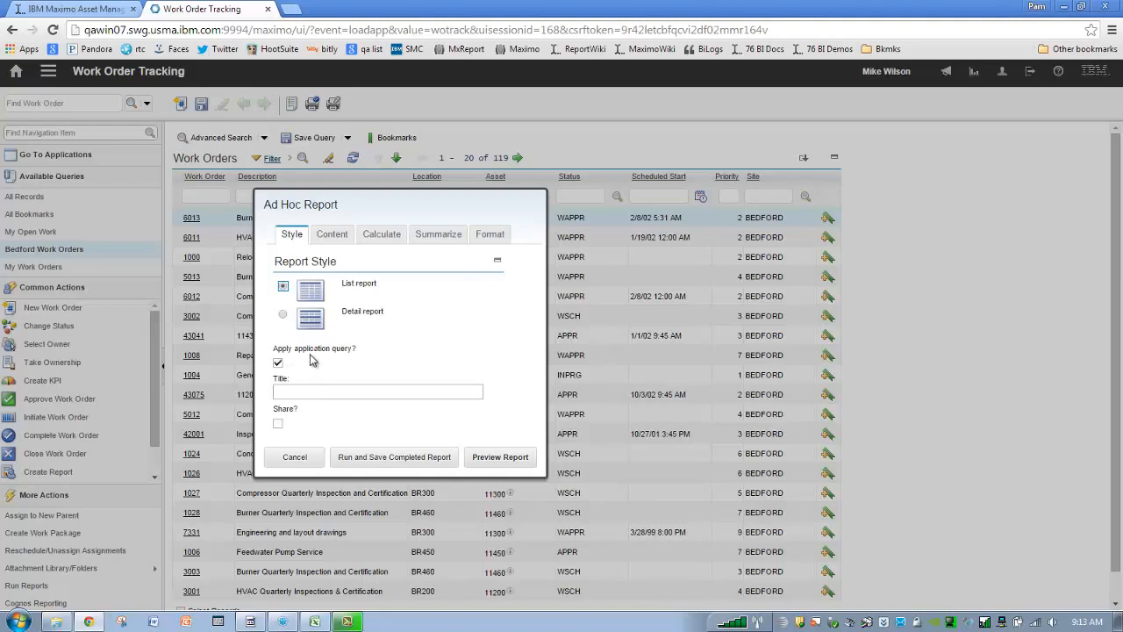
left_click(512, 457)
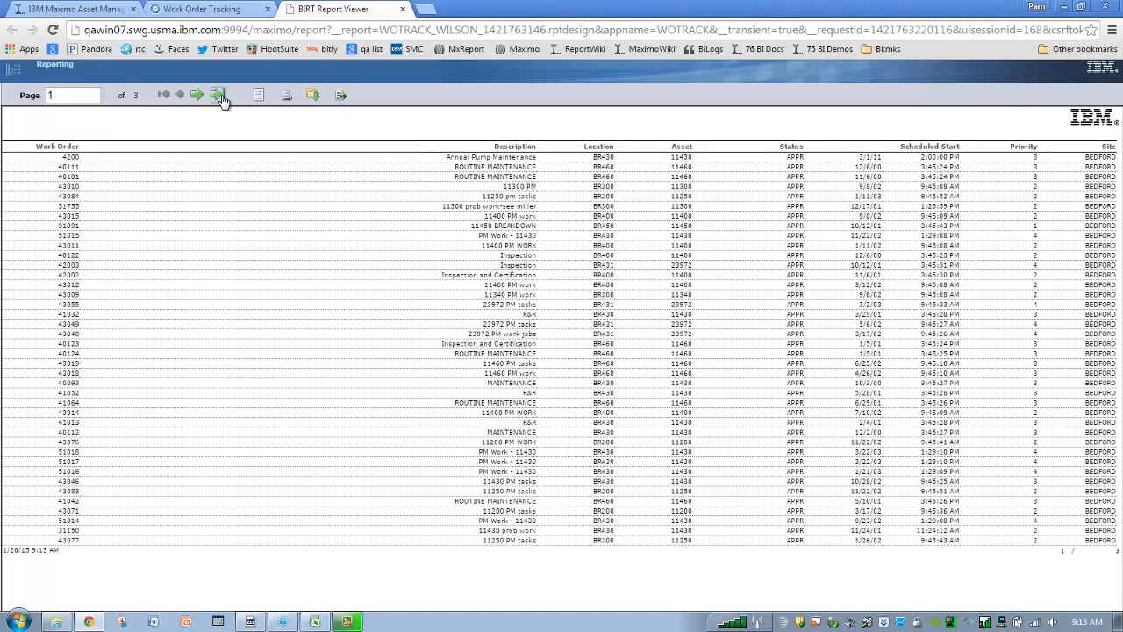
left_click(219, 96)
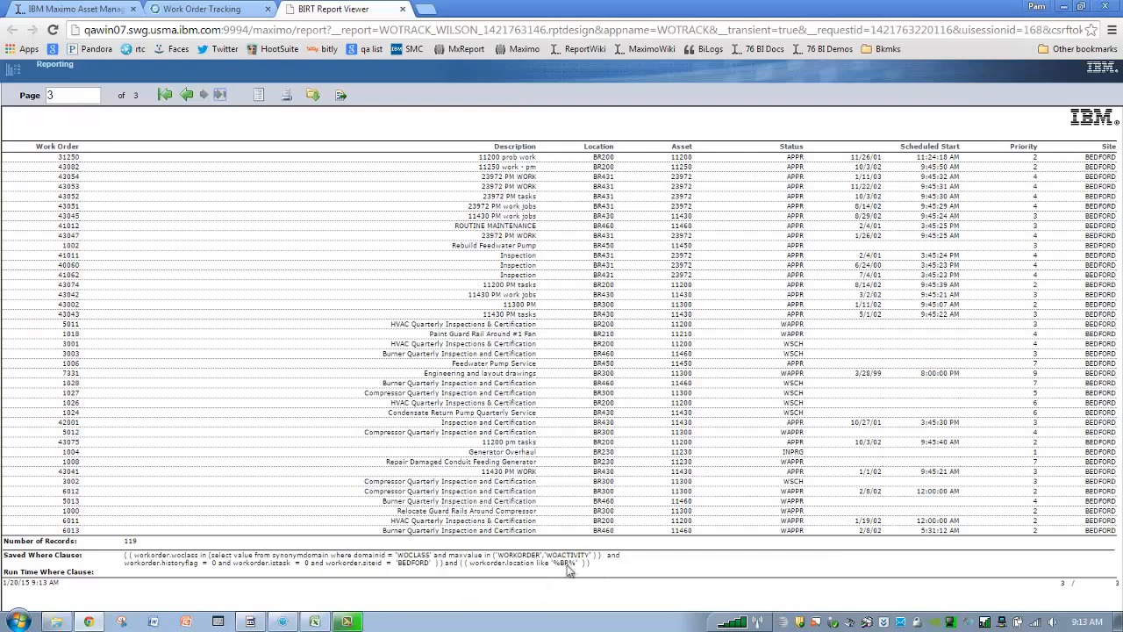
left_click(239, 10)
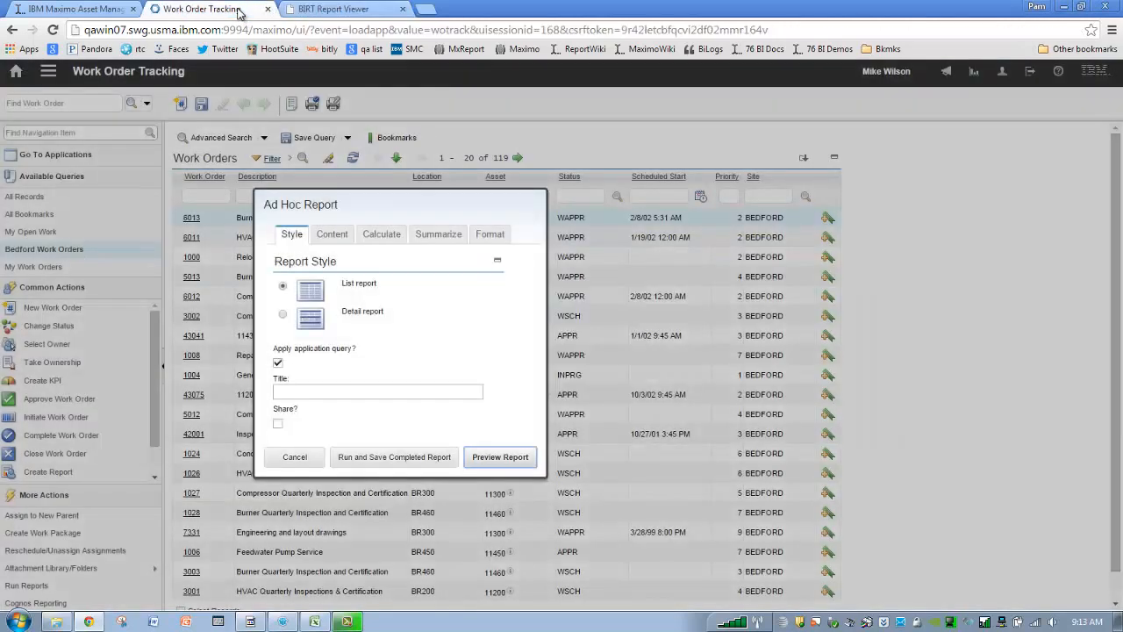
left_click(295, 456)
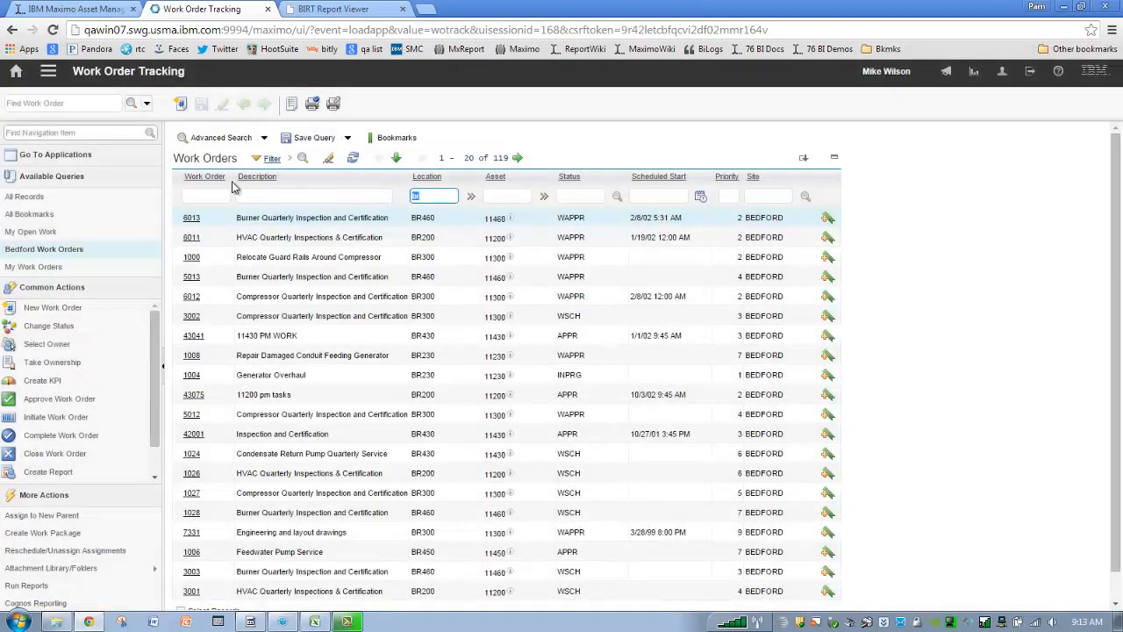
Step: Compare the where clause of the current work order query with the Saved Where Clause in the previewed report
left_click(148, 104)
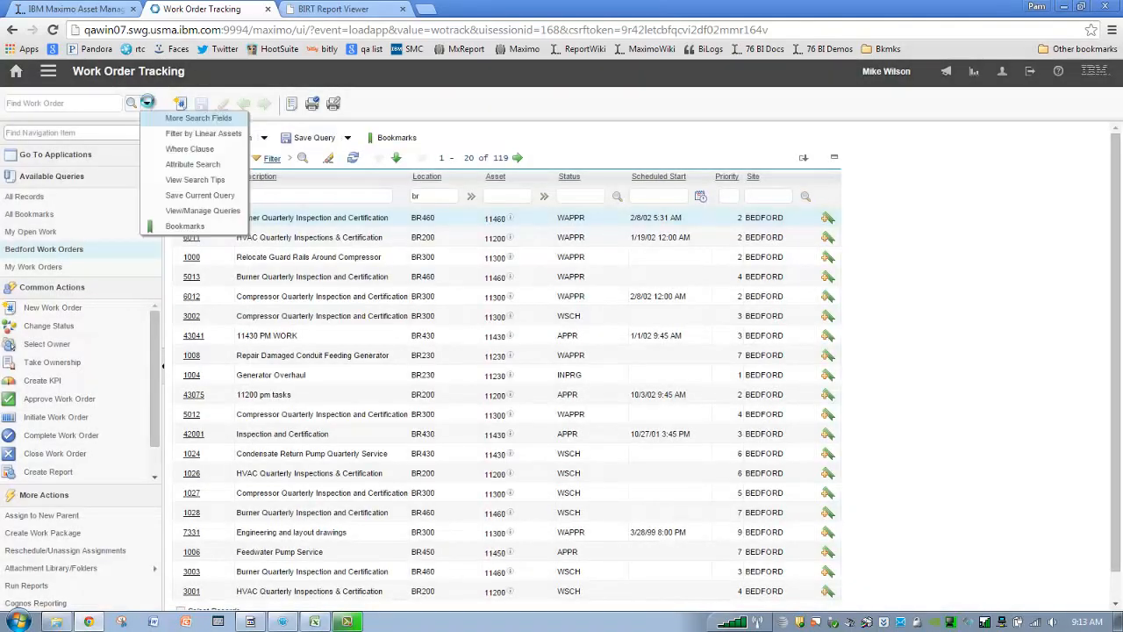
left_click(187, 154)
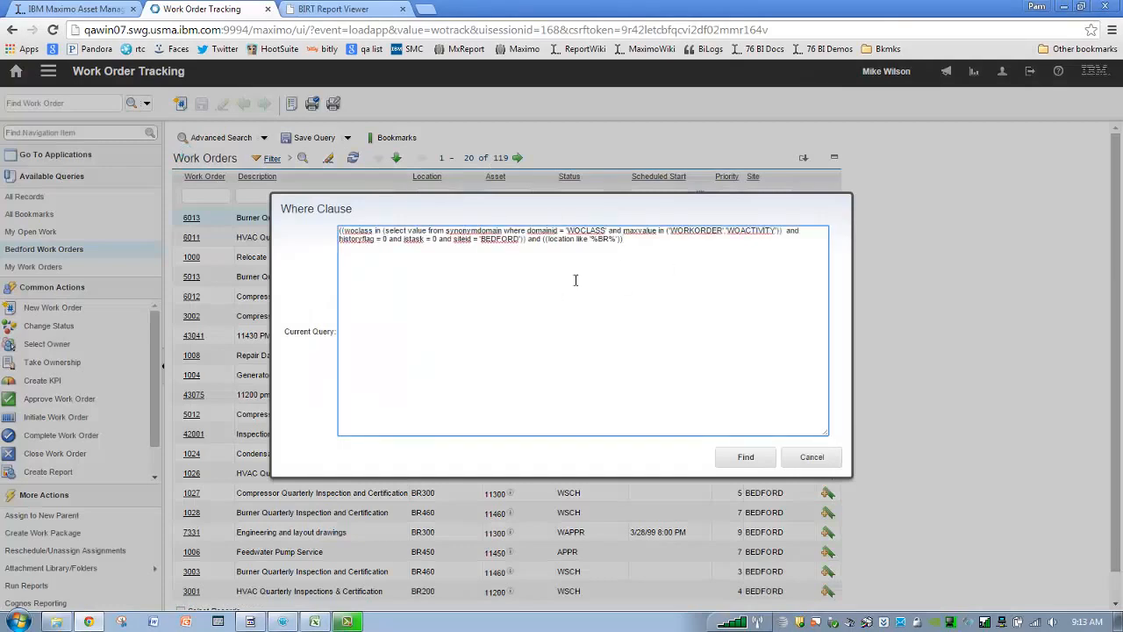
left_click(367, 11)
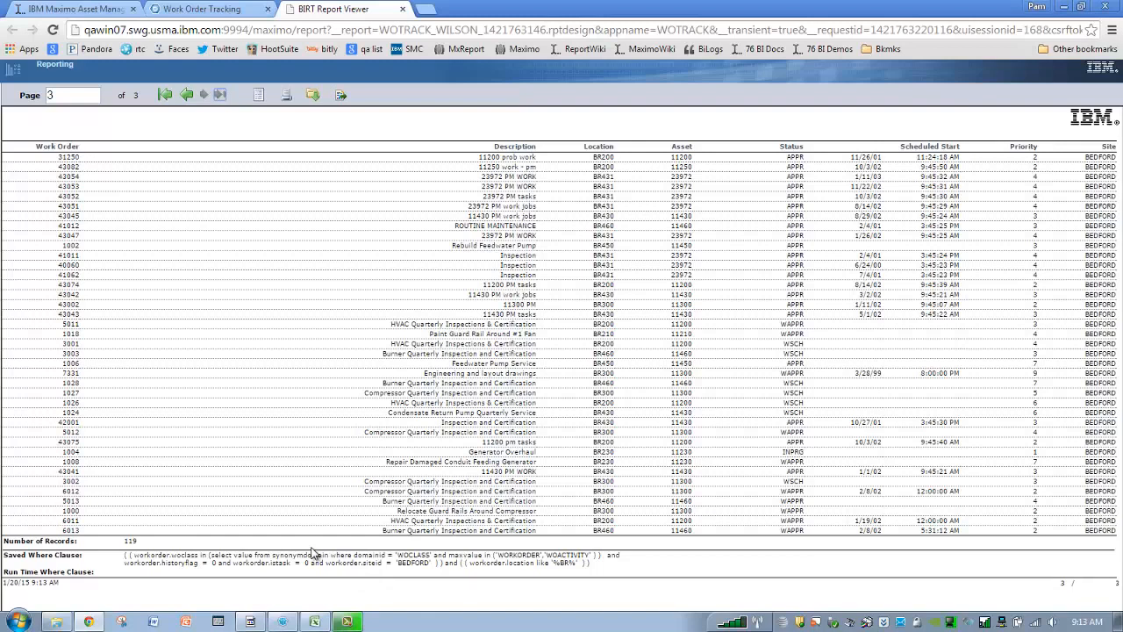
left_click(237, 10)
left_click(828, 458)
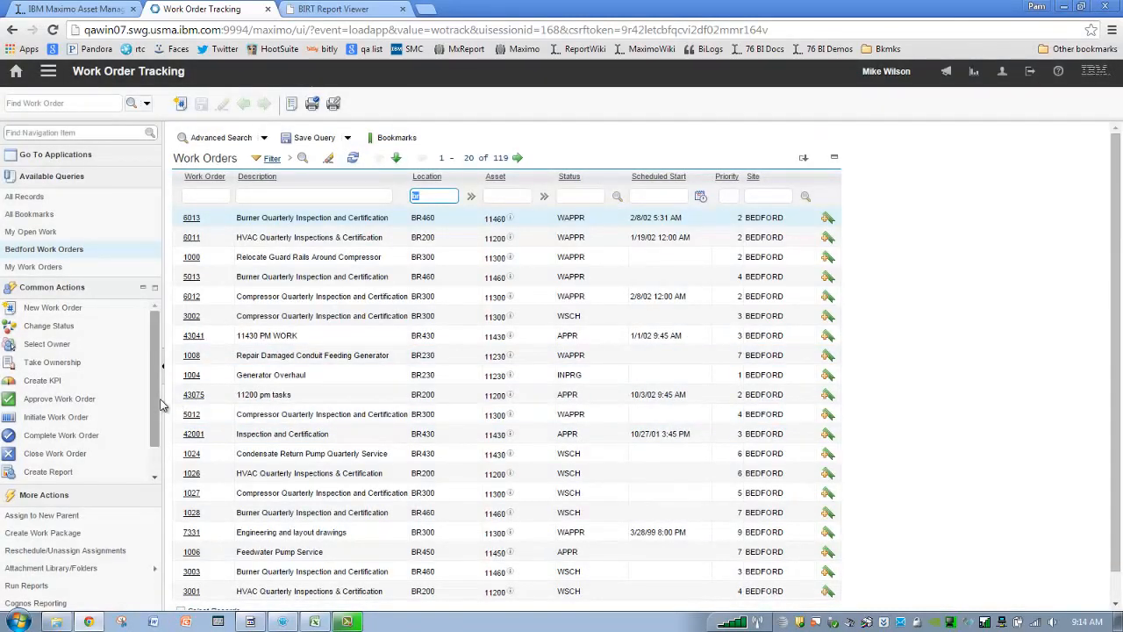
Step: Preview another List report without applying the application query, check the where clause on its last page, and cancel the report
left_click(82, 468)
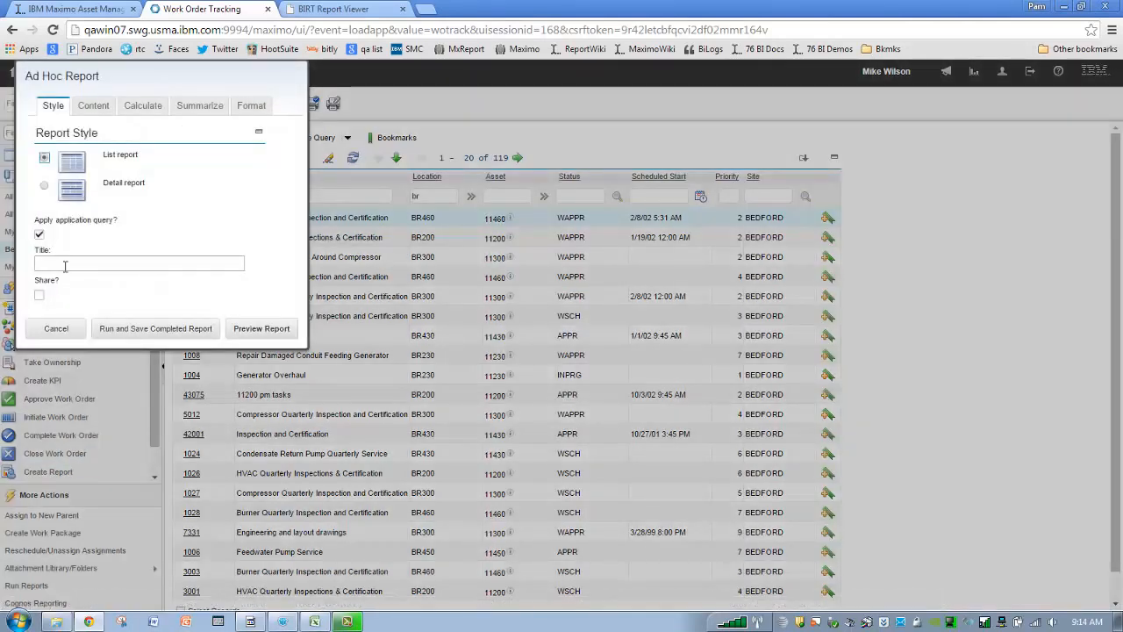
left_click(279, 330)
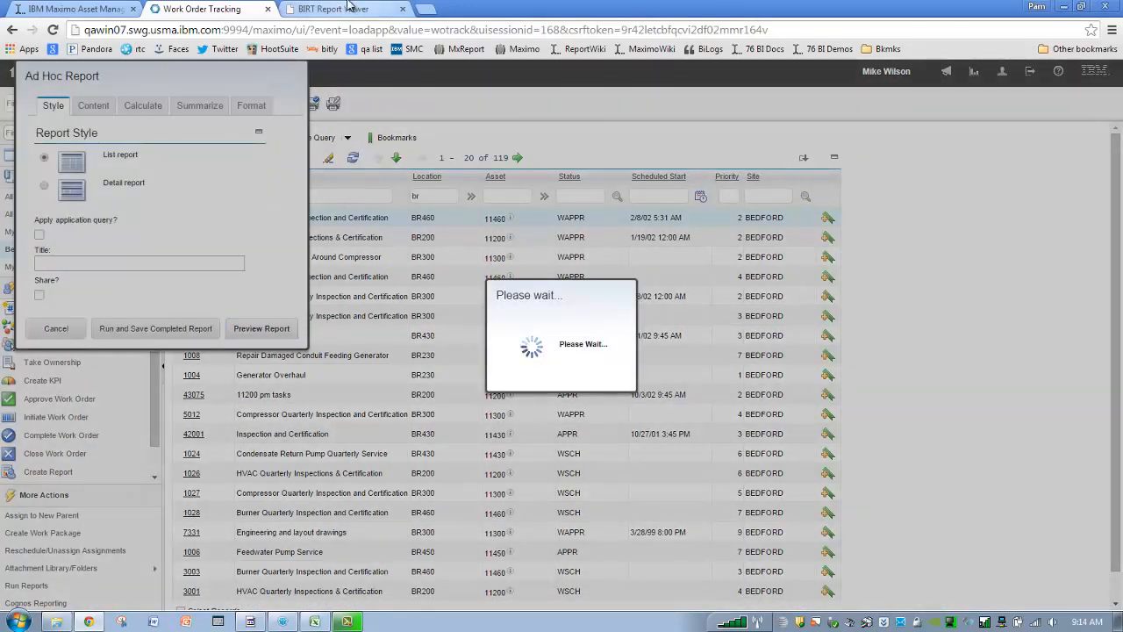
left_click(347, 11)
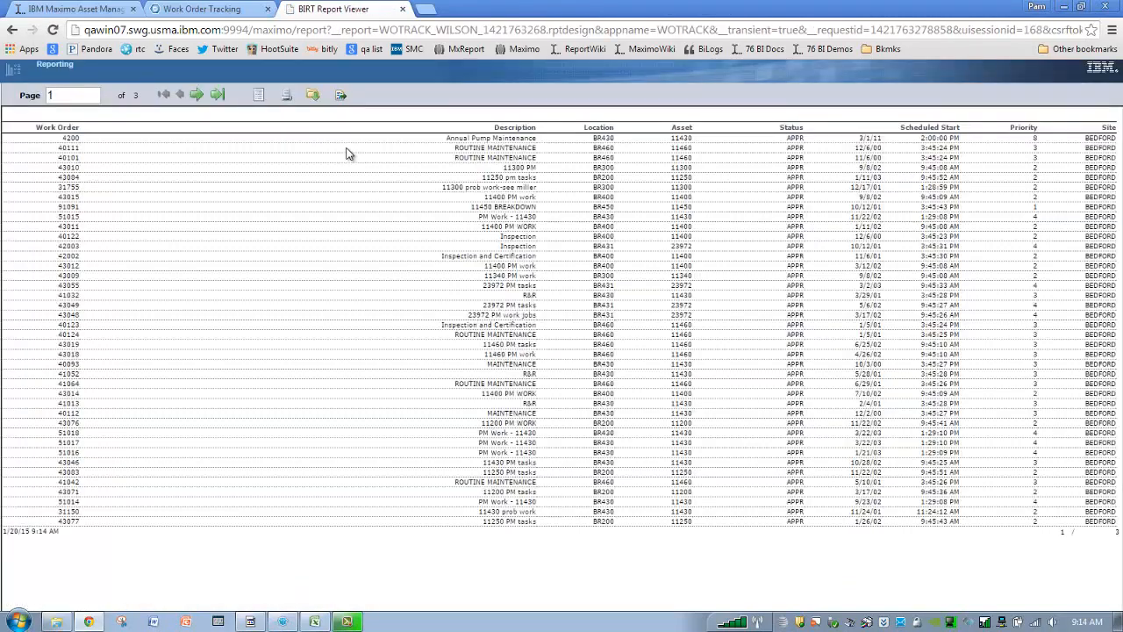
left_click(218, 97)
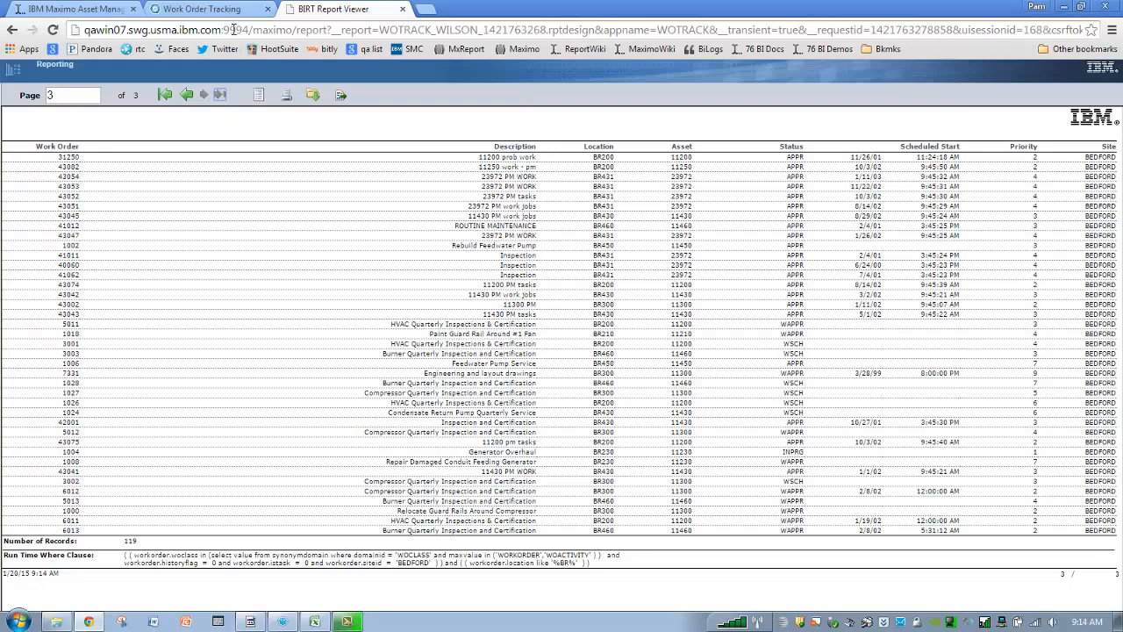
left_click(218, 8)
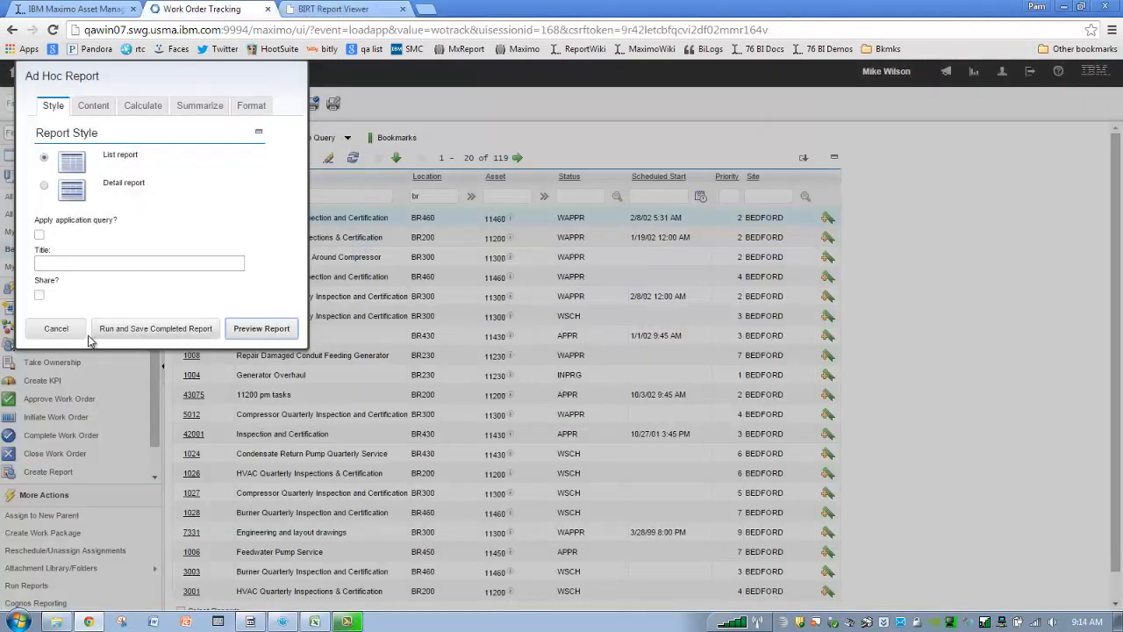
left_click(55, 329)
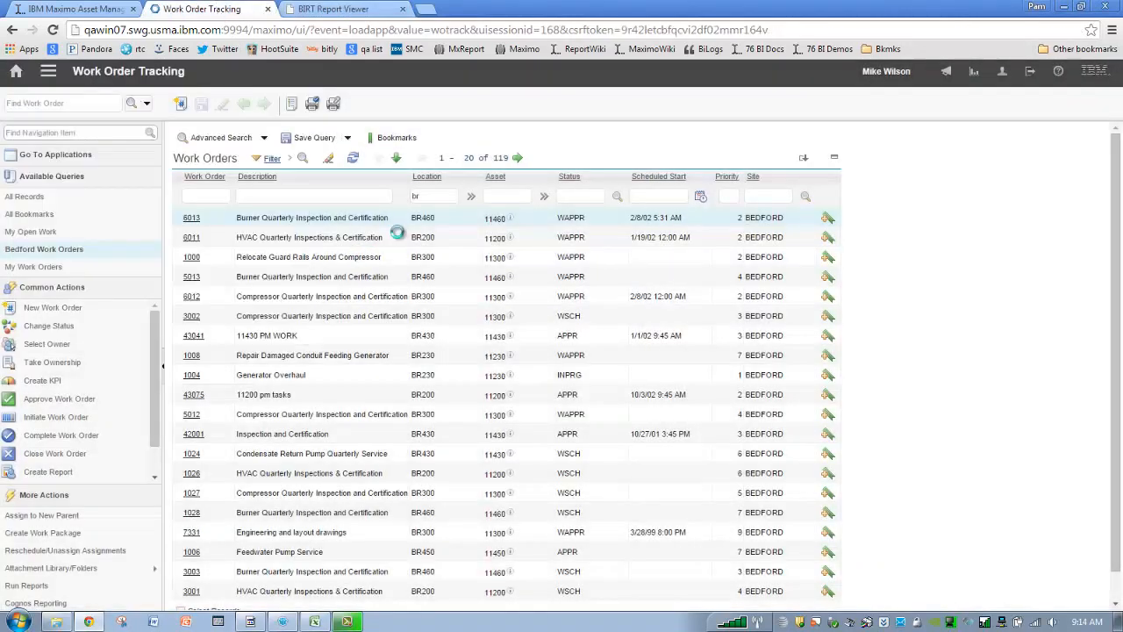
Step: Clear the location filter and list all work order records
left_click(439, 200)
key("Delete")
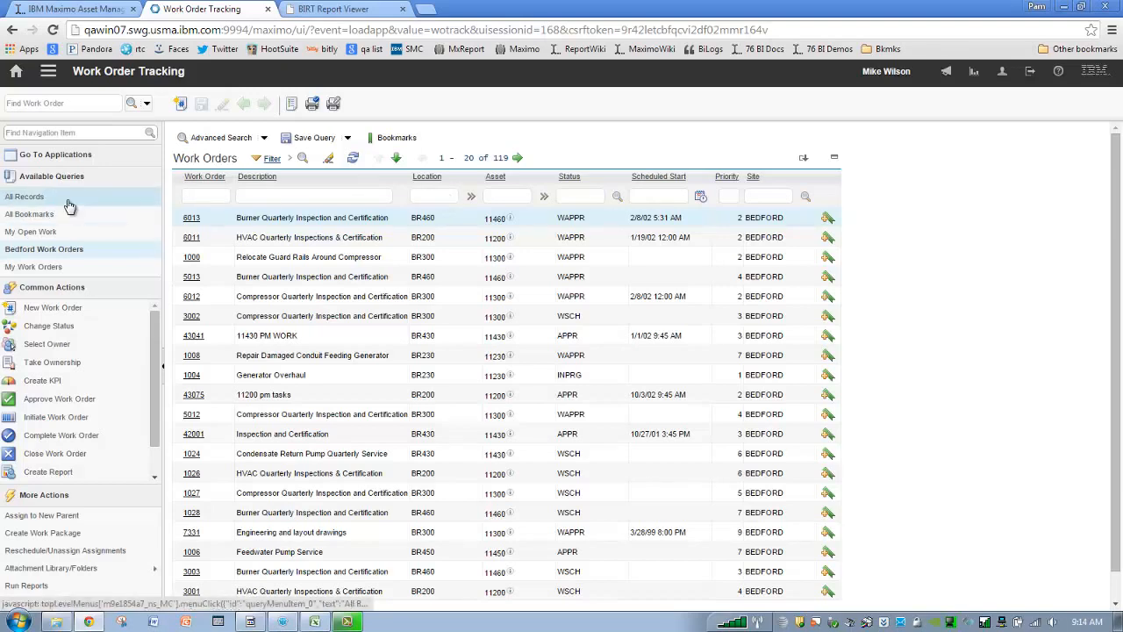
left_click(24, 196)
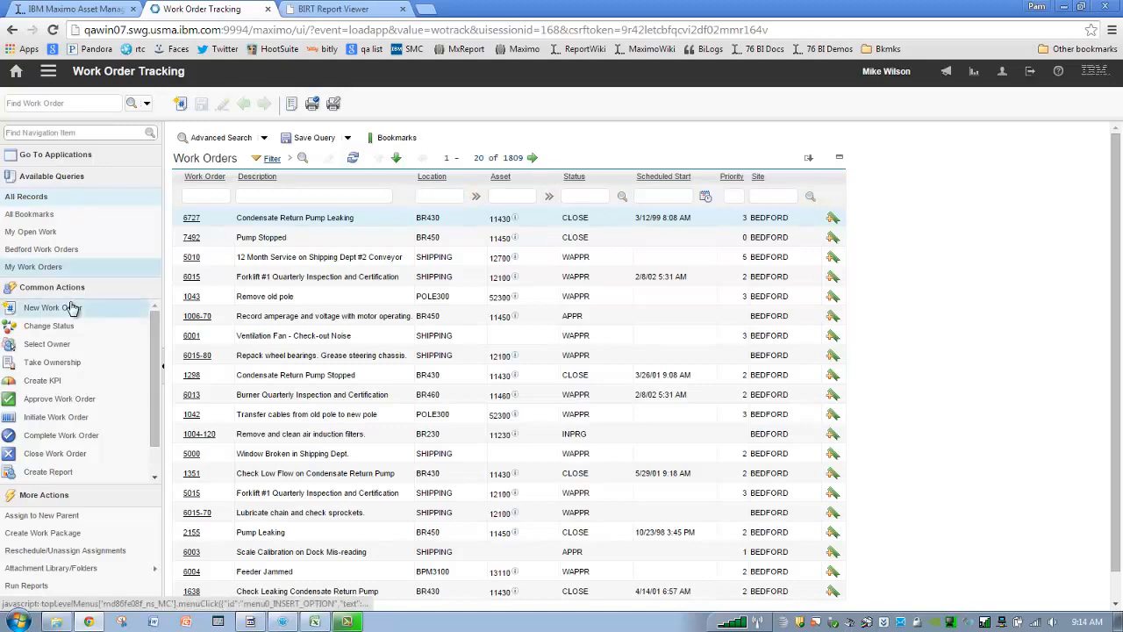
Step: Preview a new List report of all records with the application query applied and check the where clauses on its last page
left_click(70, 471)
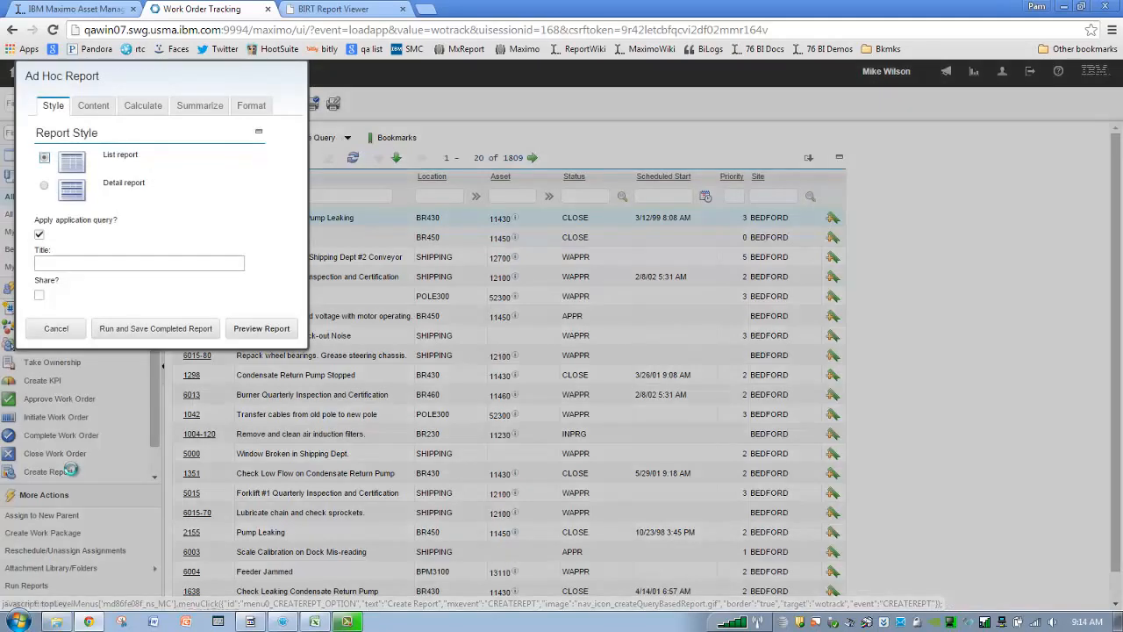
left_click(276, 339)
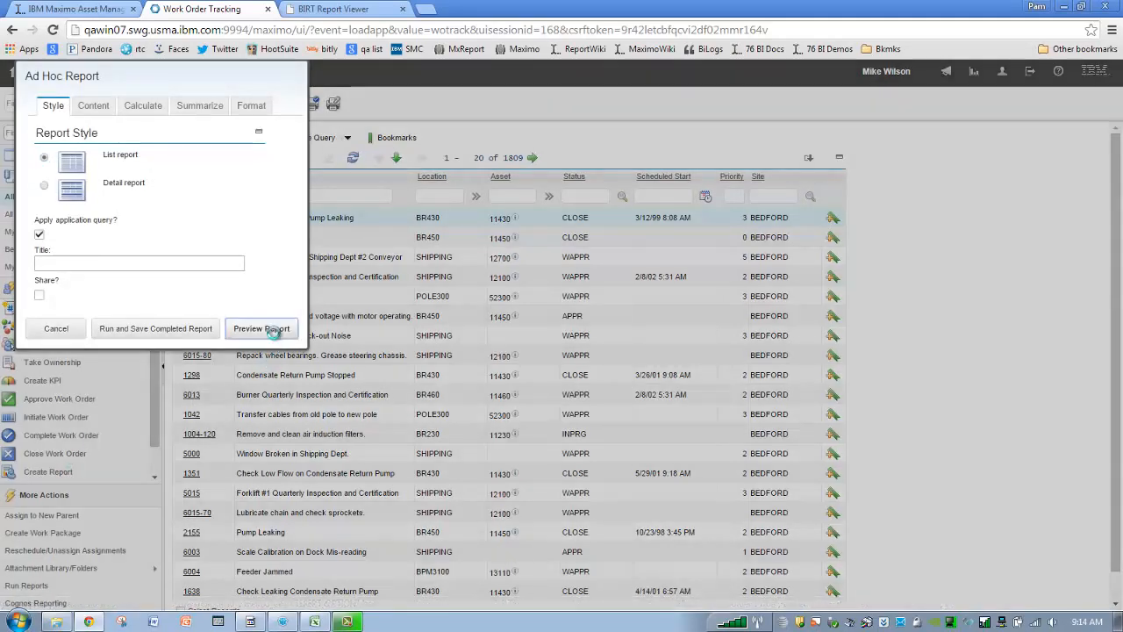
left_click(360, 9)
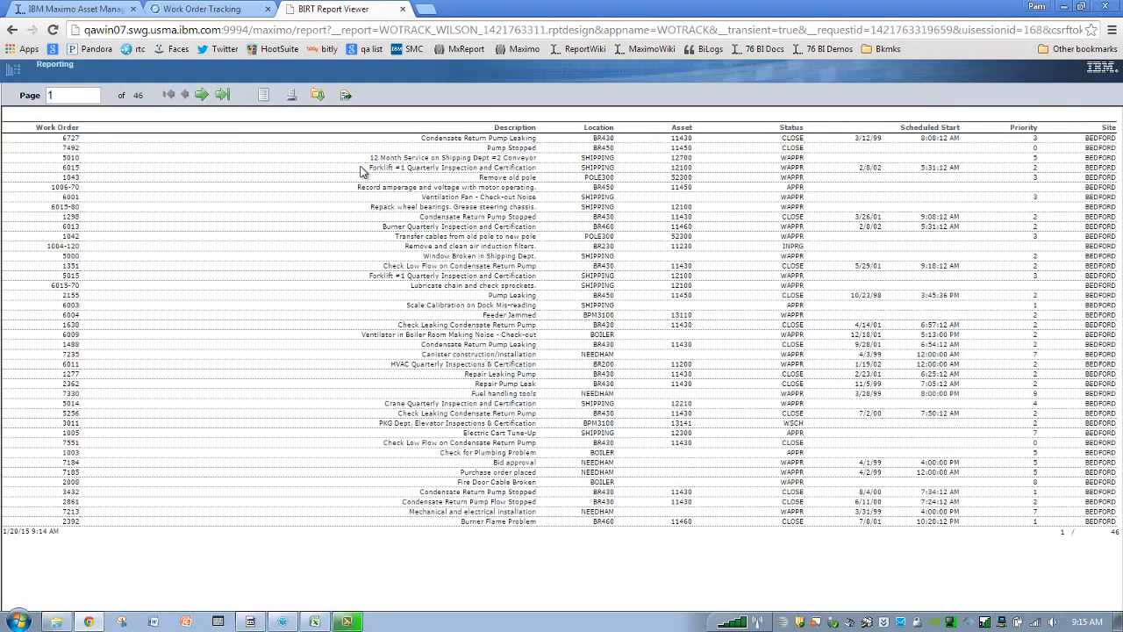
left_click(223, 97)
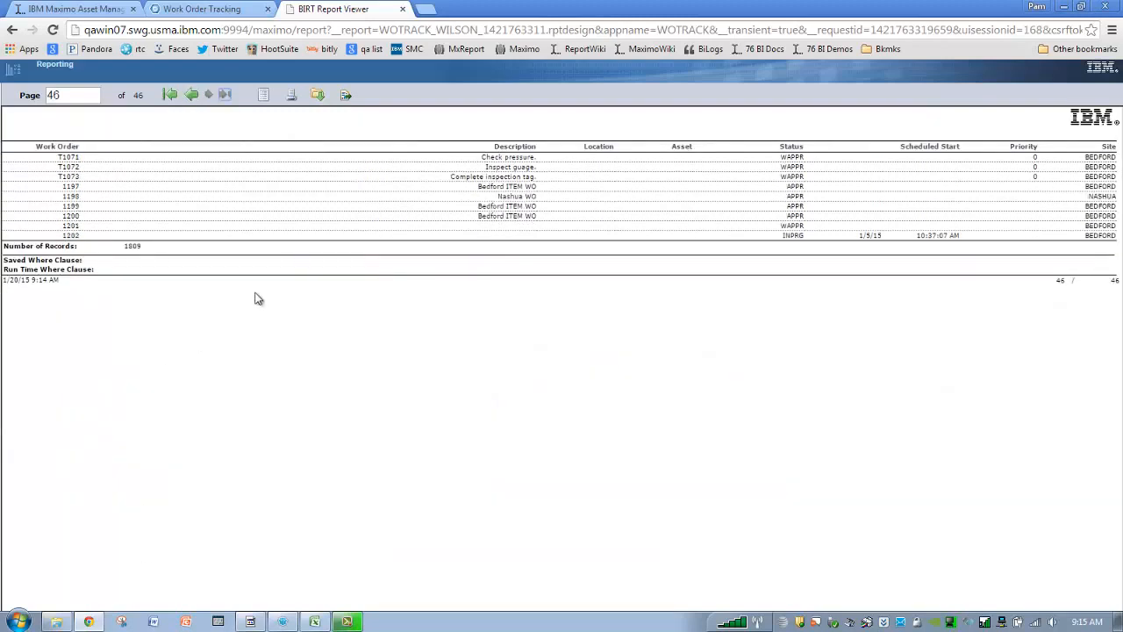
Step: Title the open List report "saved no application query", turn off applying the application query, and run and save the completed report
left_click(247, 23)
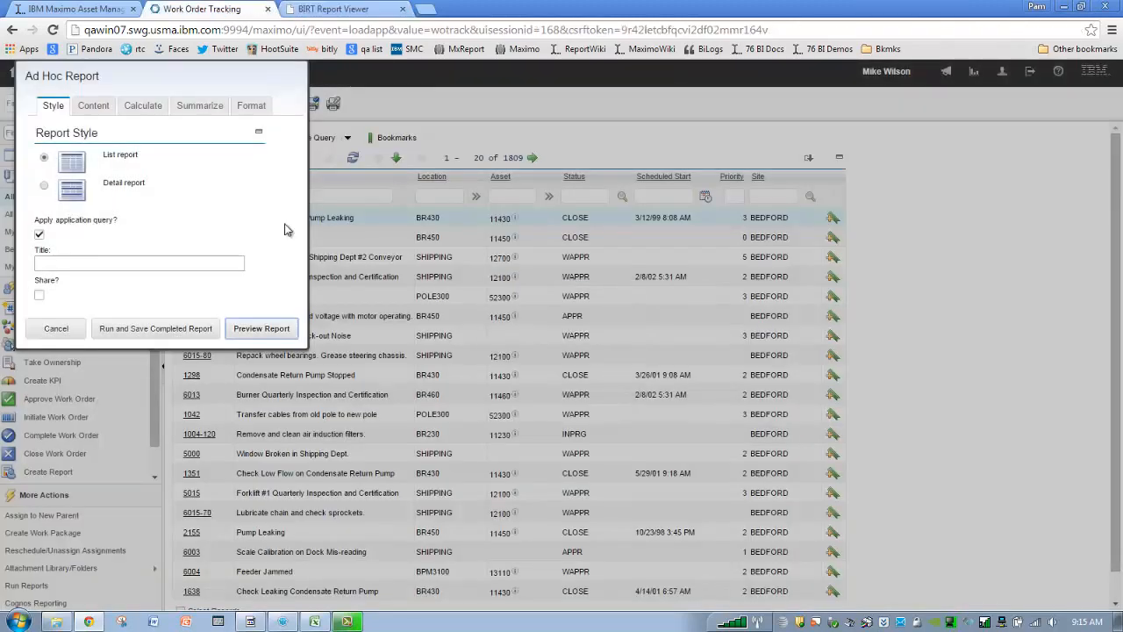
left_click(140, 265)
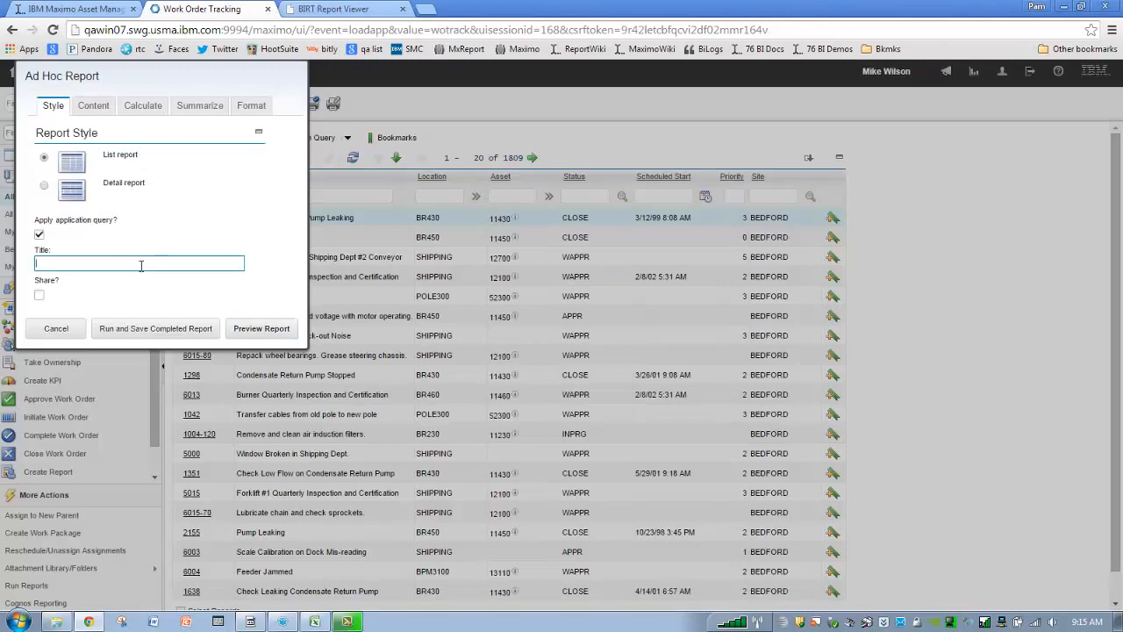
type("saved no")
left_click(39, 235)
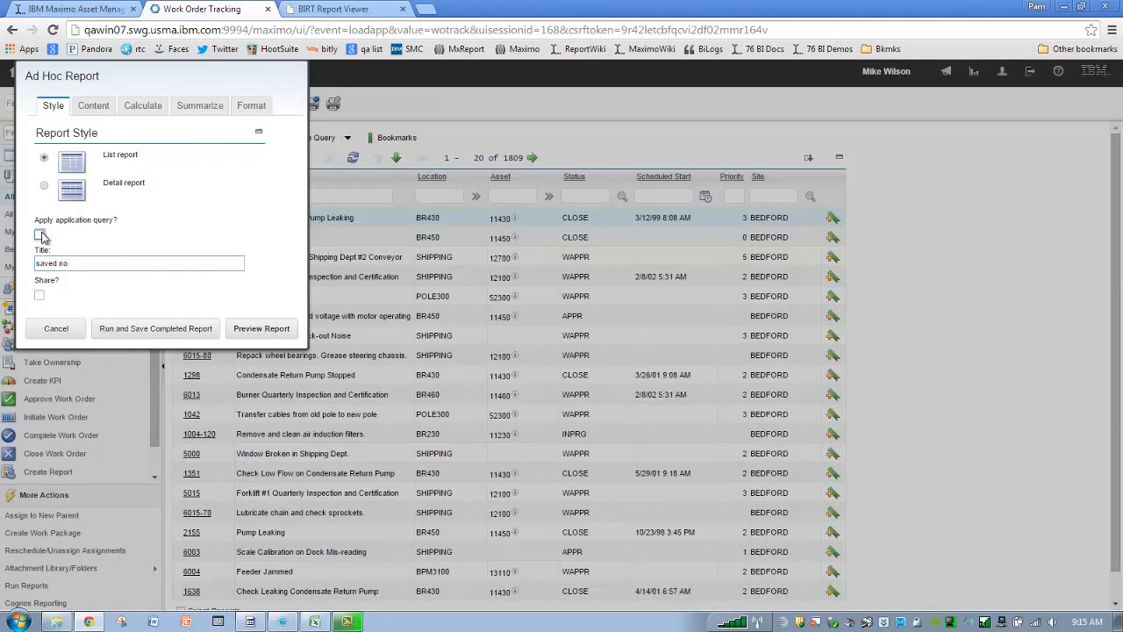
left_click(98, 265)
left_click(97, 265)
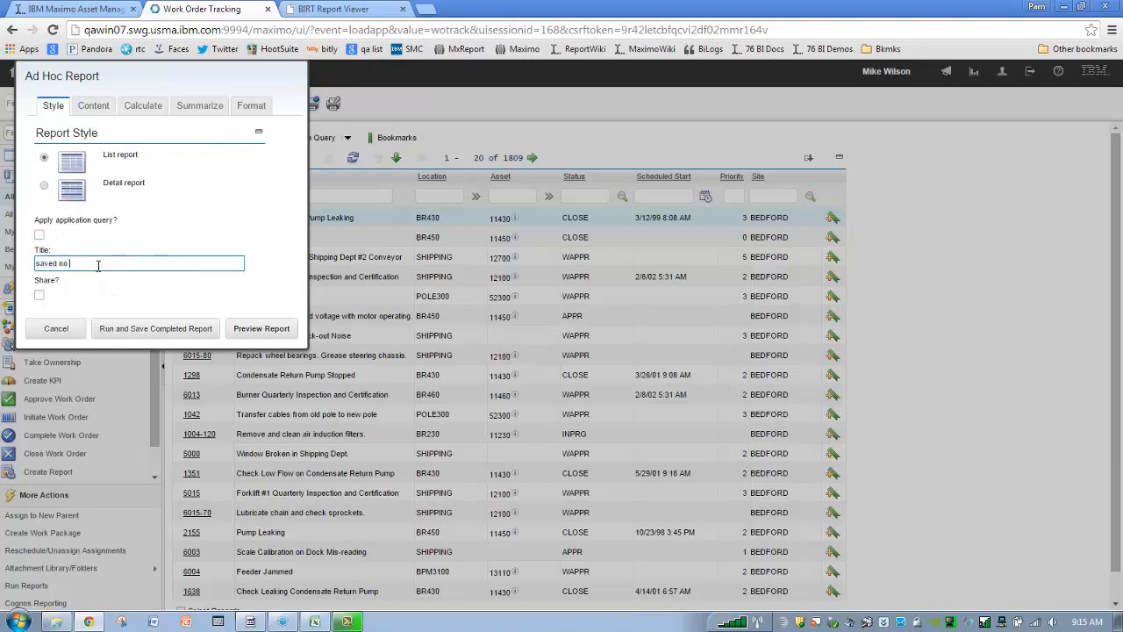
type("application query")
left_click(162, 332)
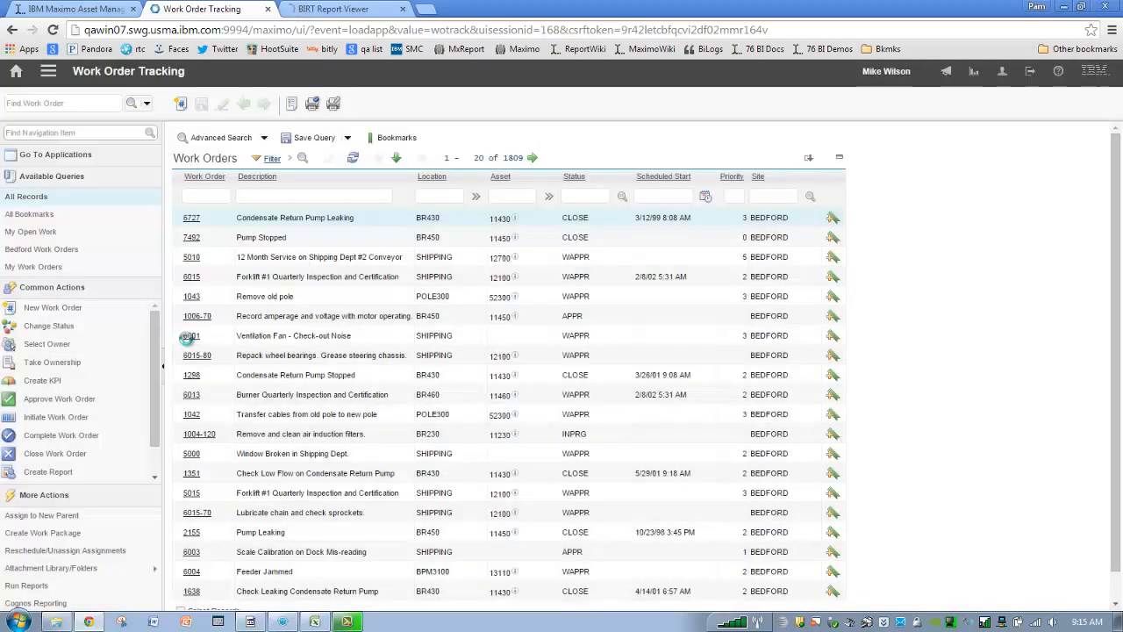
Step: Check the where clauses on the last page of the "saved no application query" report and close the viewer
left_click(377, 18)
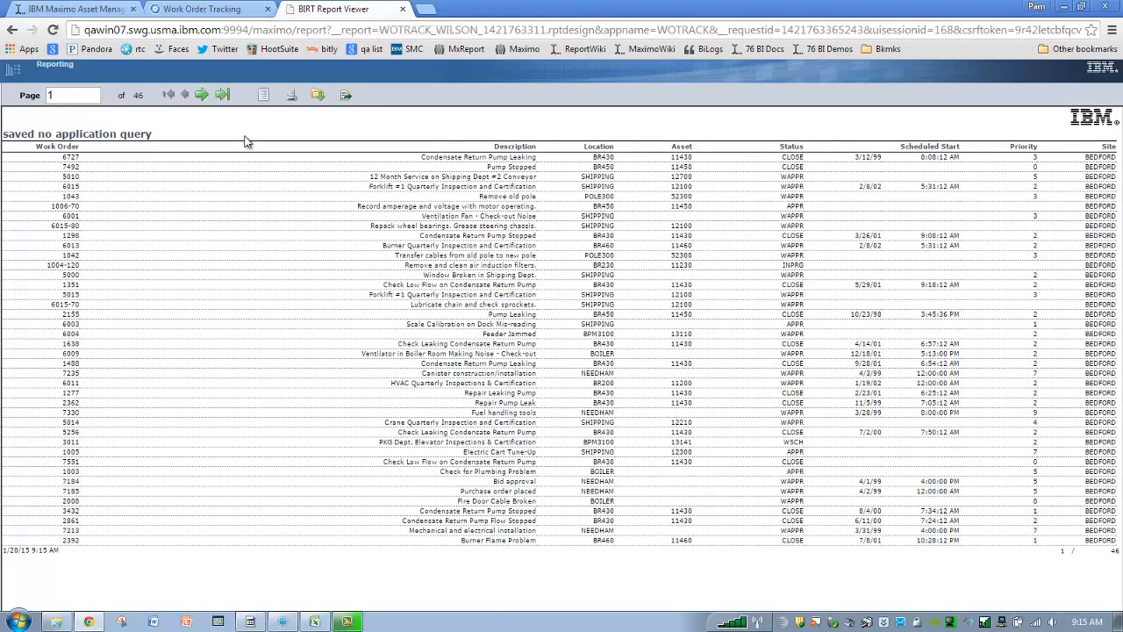
left_click(224, 98)
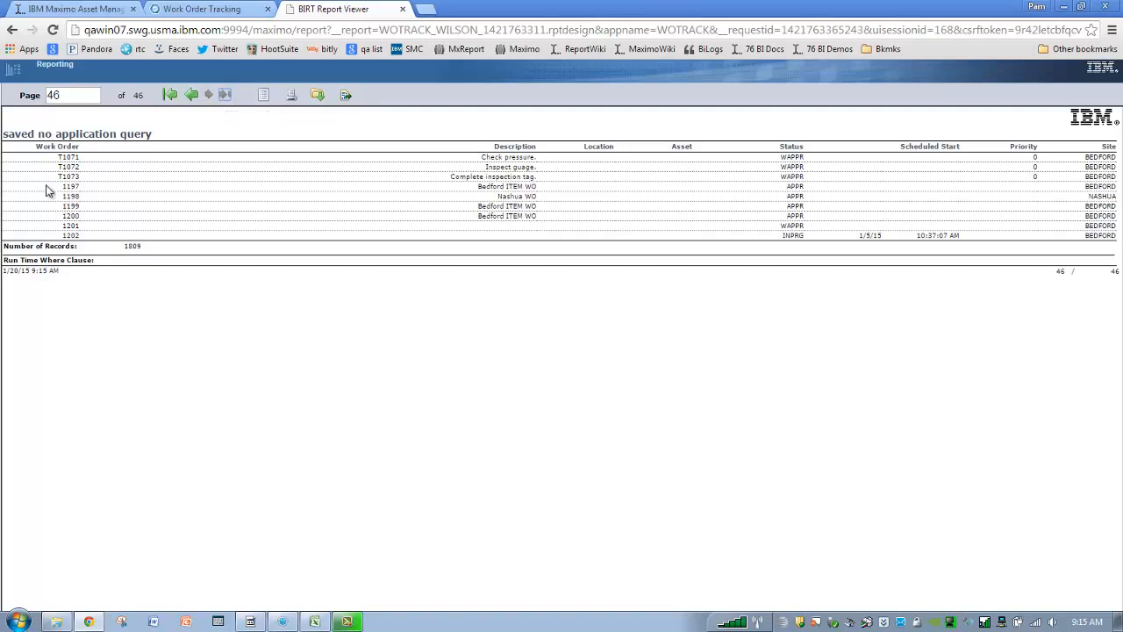
left_click(403, 9)
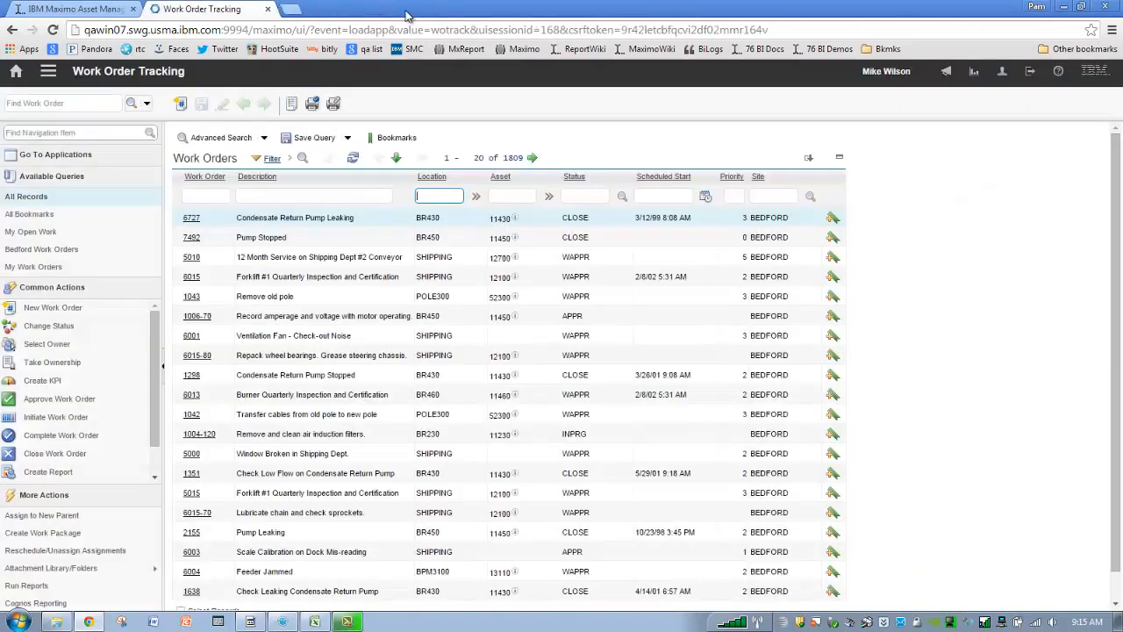
Step: Filter My Work Orders by location br, and run and save a List report titled "saved application query" with the application query applied
left_click(43, 267)
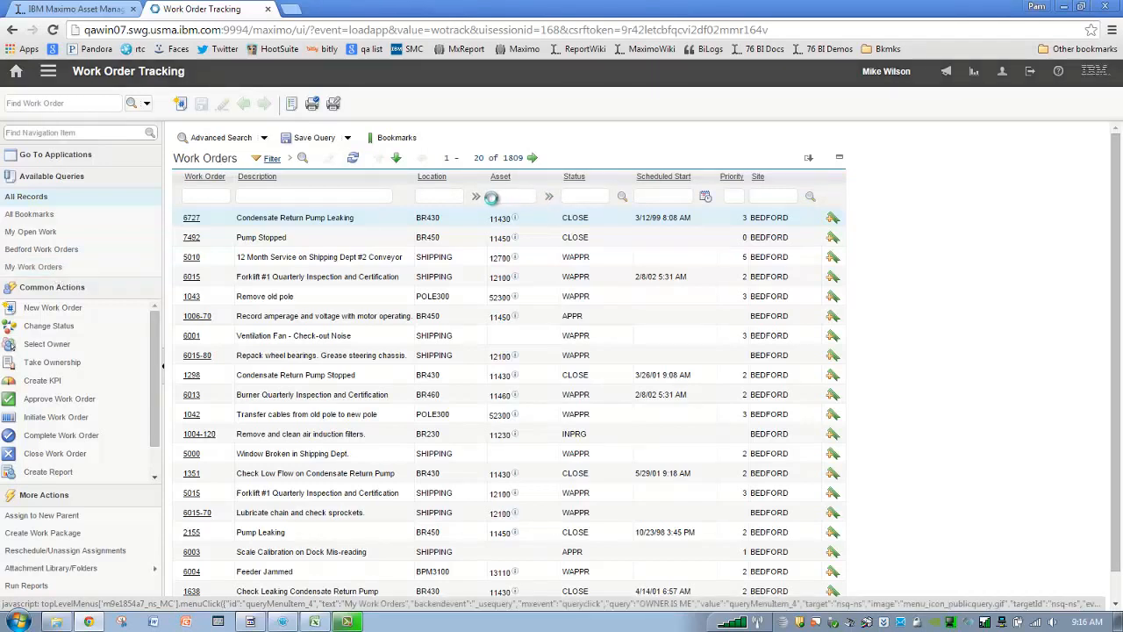
left_click(445, 196)
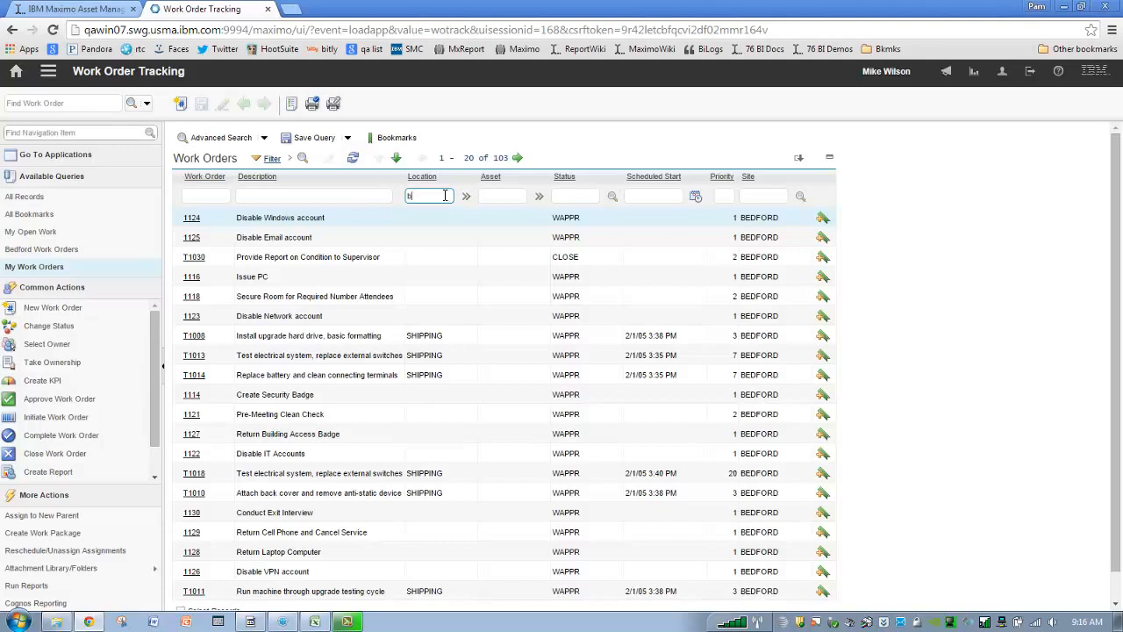
left_click(62, 475)
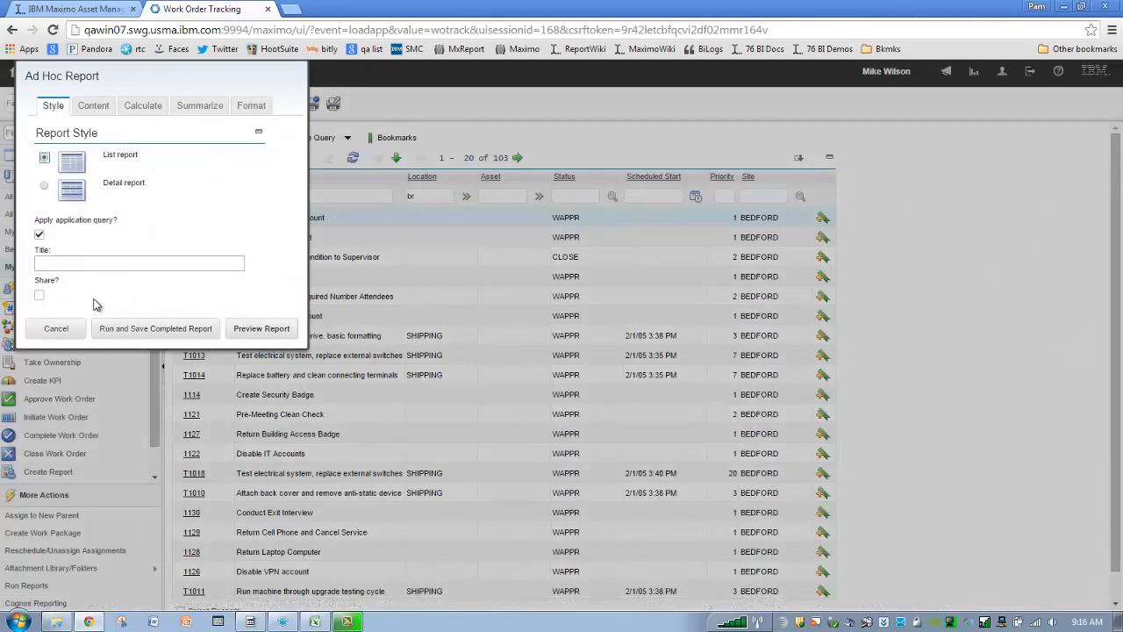
left_click(72, 263)
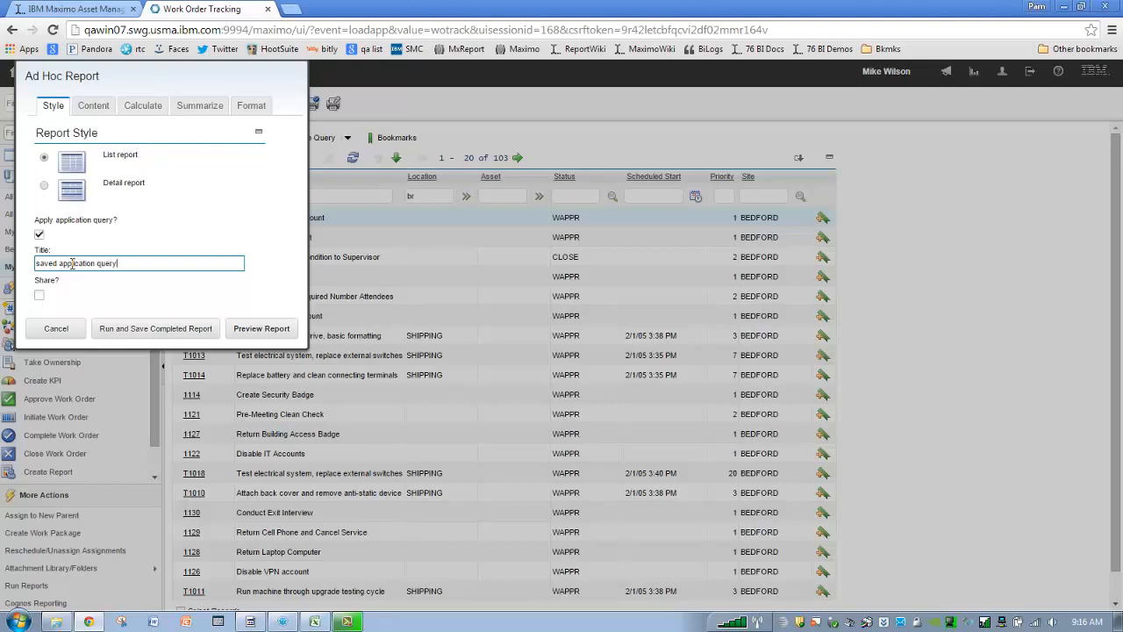
left_click(140, 340)
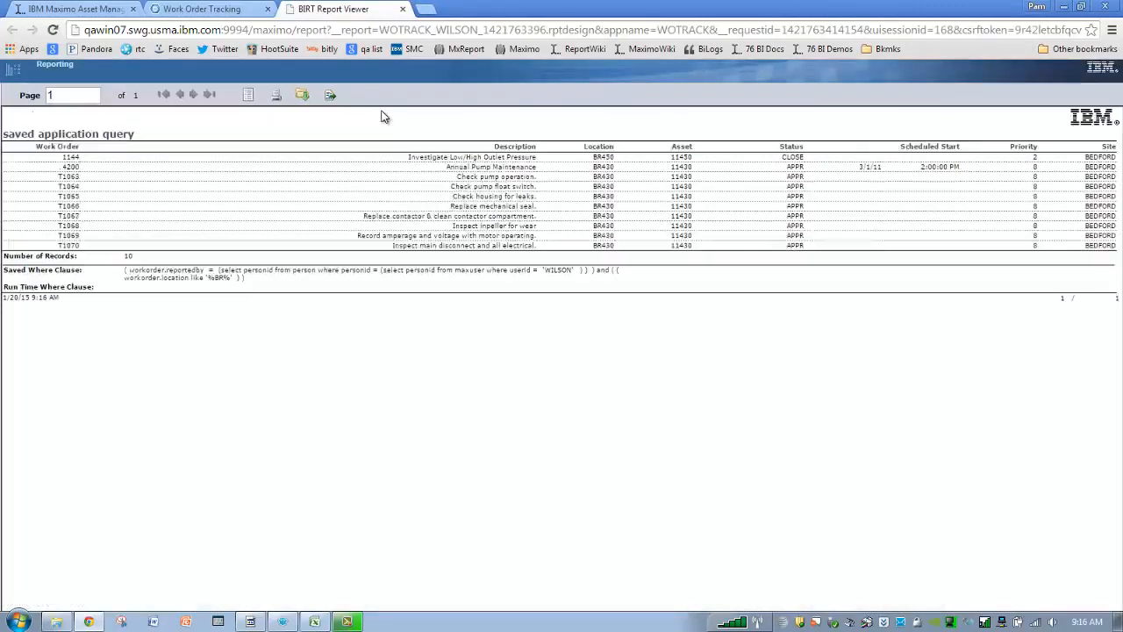
left_click(402, 8)
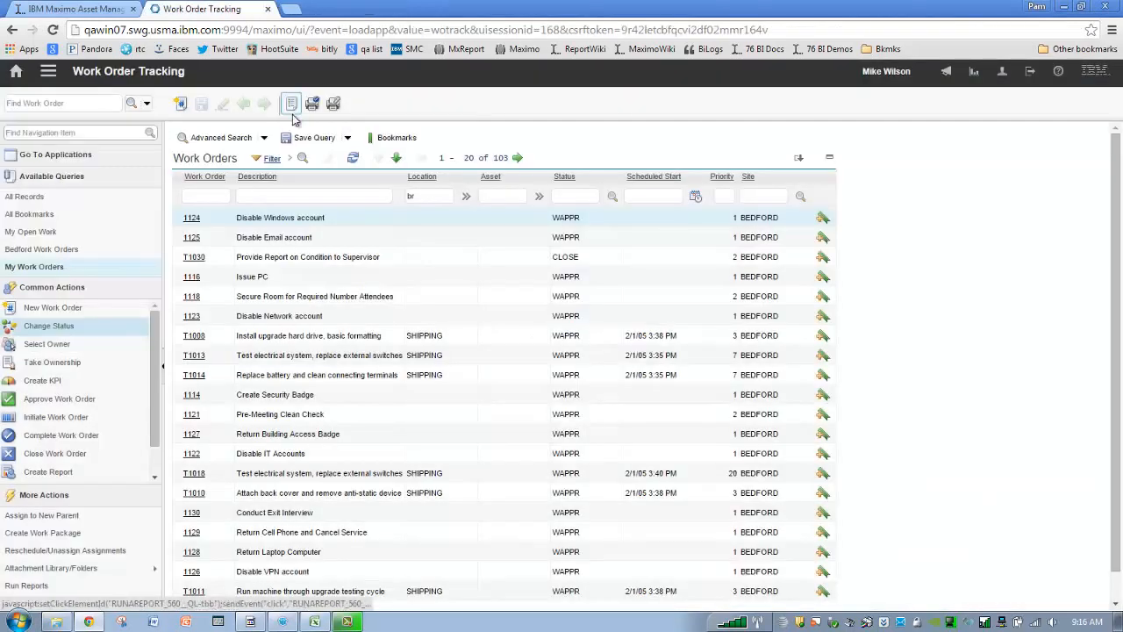
Step: Open Report Administration and list the reports sorted by Created By with user-created reports first
left_click(49, 71)
mouse_move(131, 87)
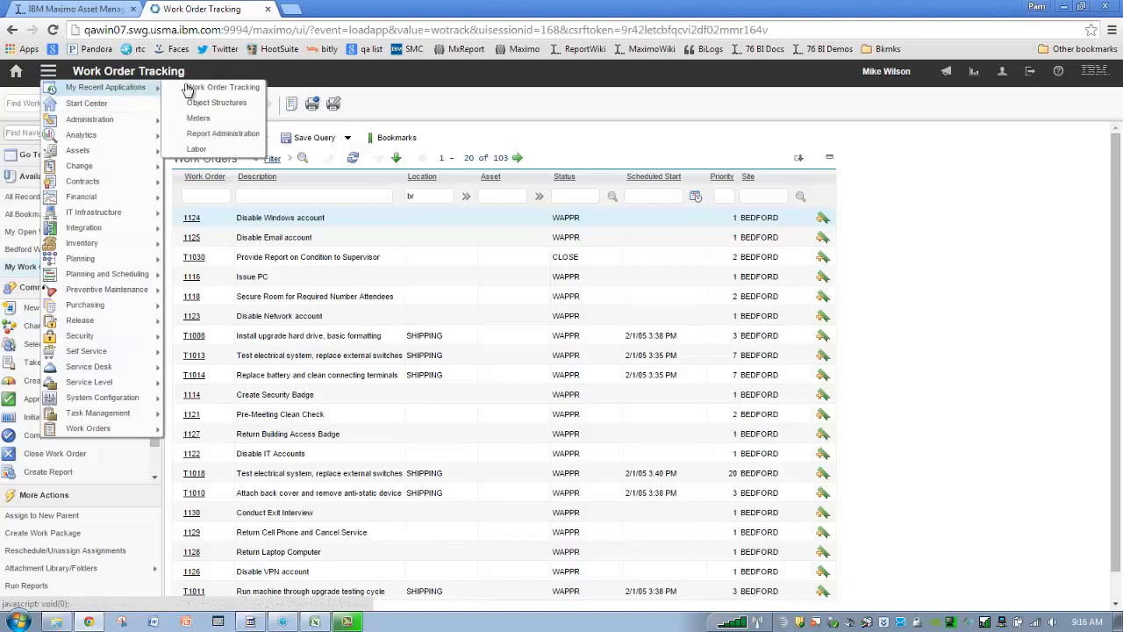
left_click(224, 134)
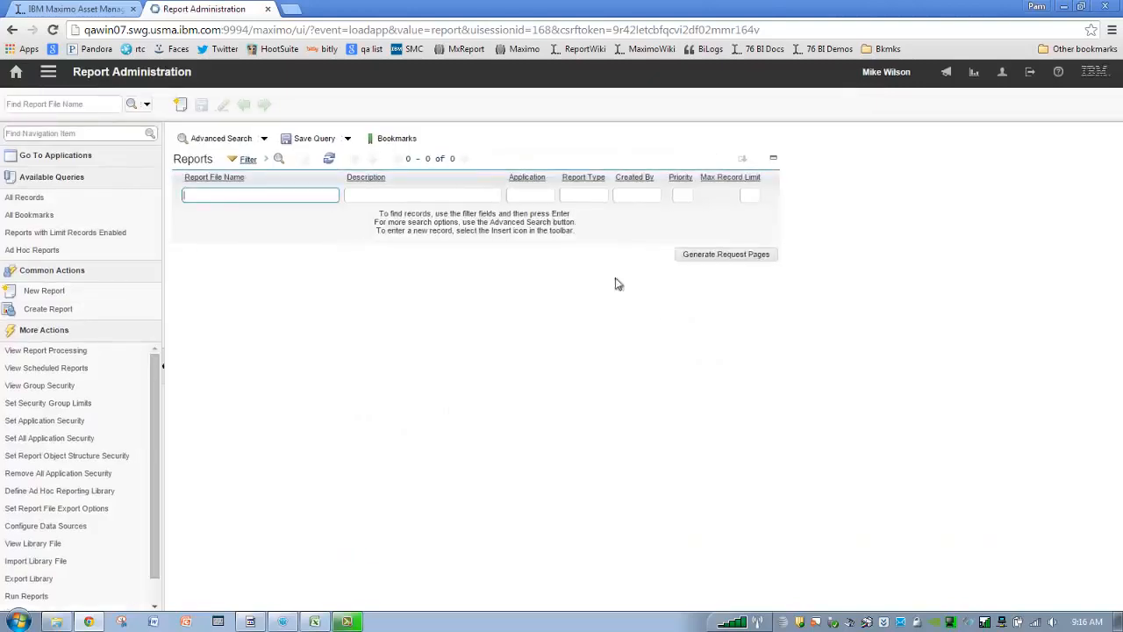
left_click(641, 178)
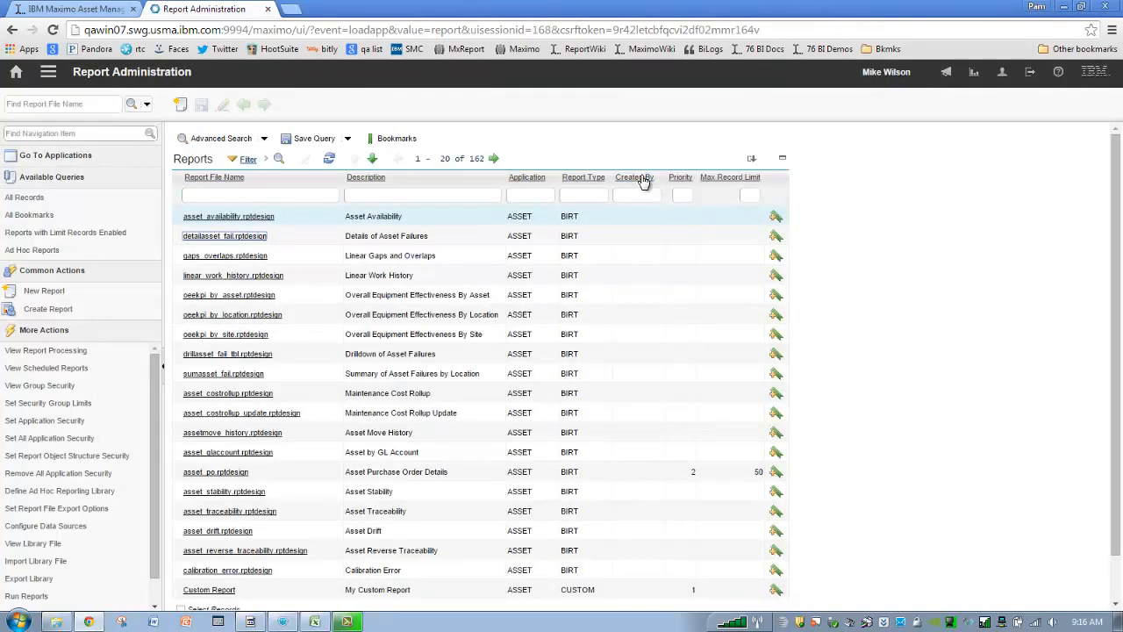
left_click(641, 178)
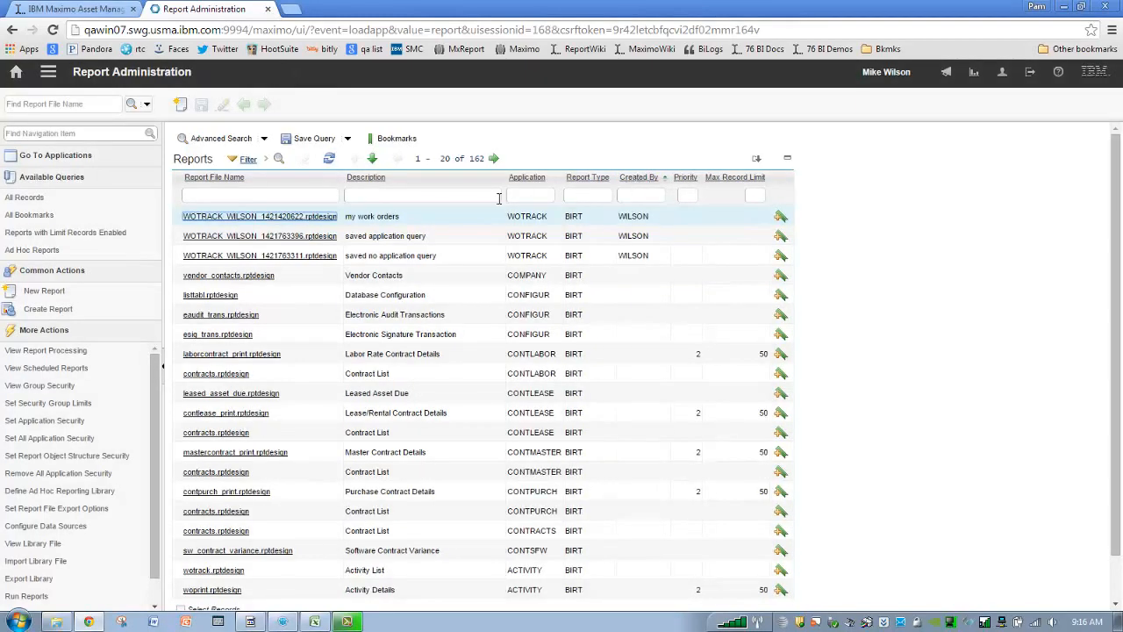
Step: Enable Limit Records on the "saved no application query" report with a max record limit of 200 and save it
left_click(292, 257)
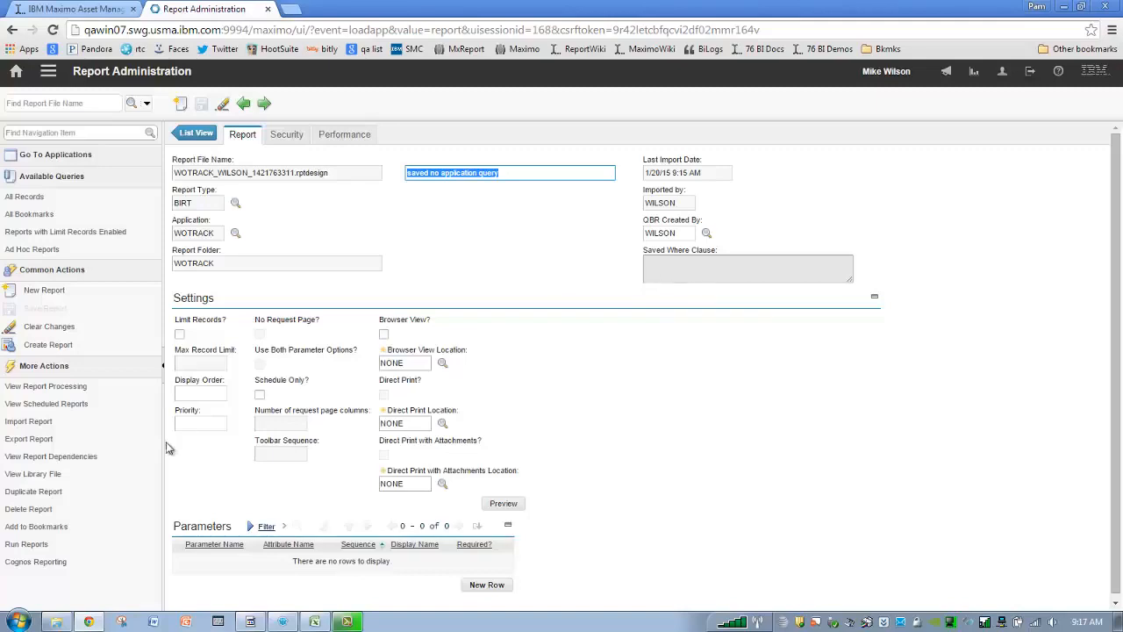
left_click(180, 335)
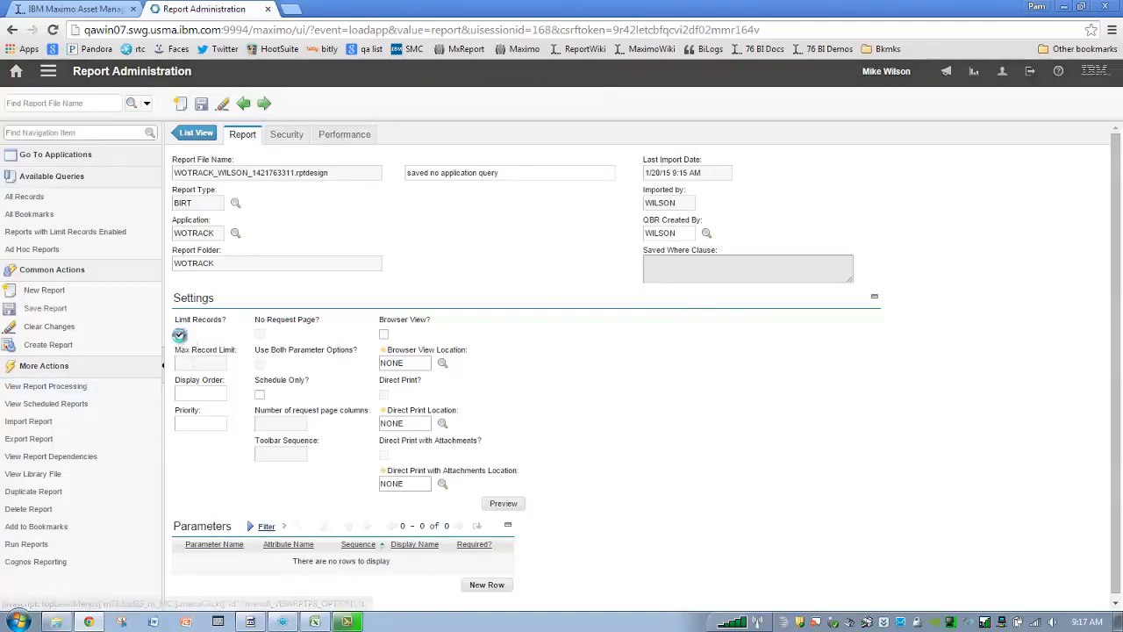
left_click(208, 363)
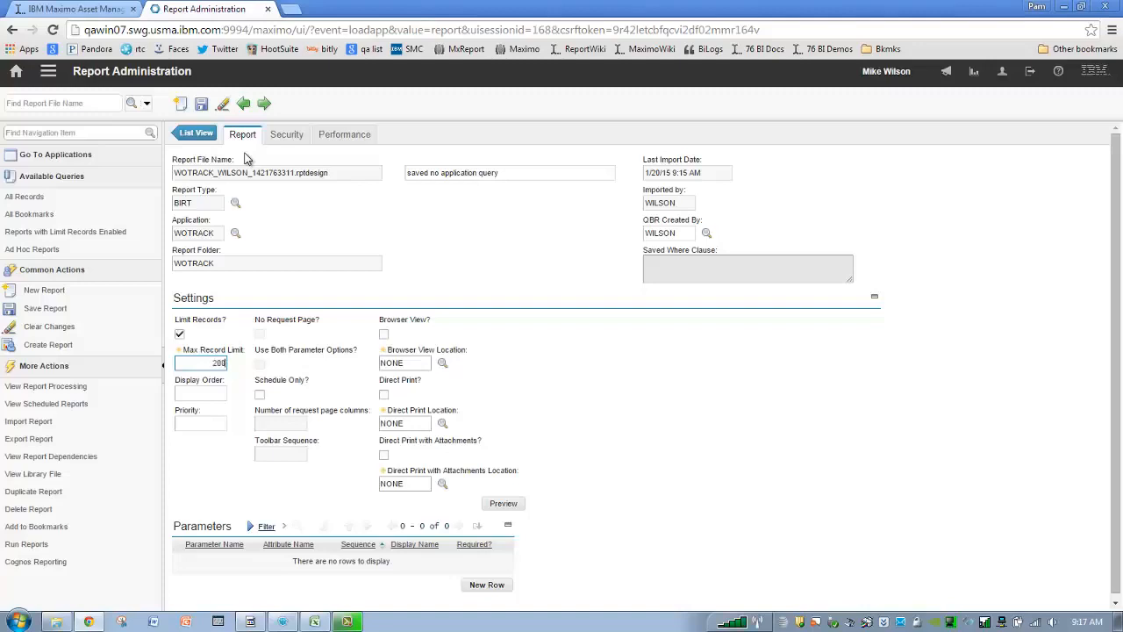
left_click(201, 104)
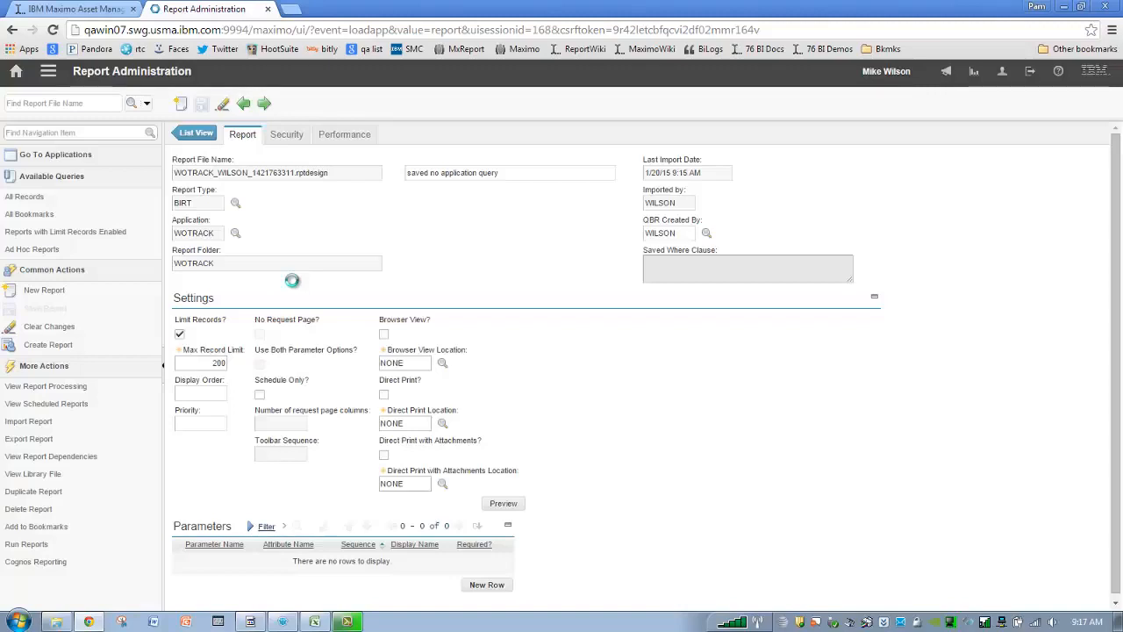
Step: Open the "saved application query" report record and review its Saved Where Clause
left_click(195, 133)
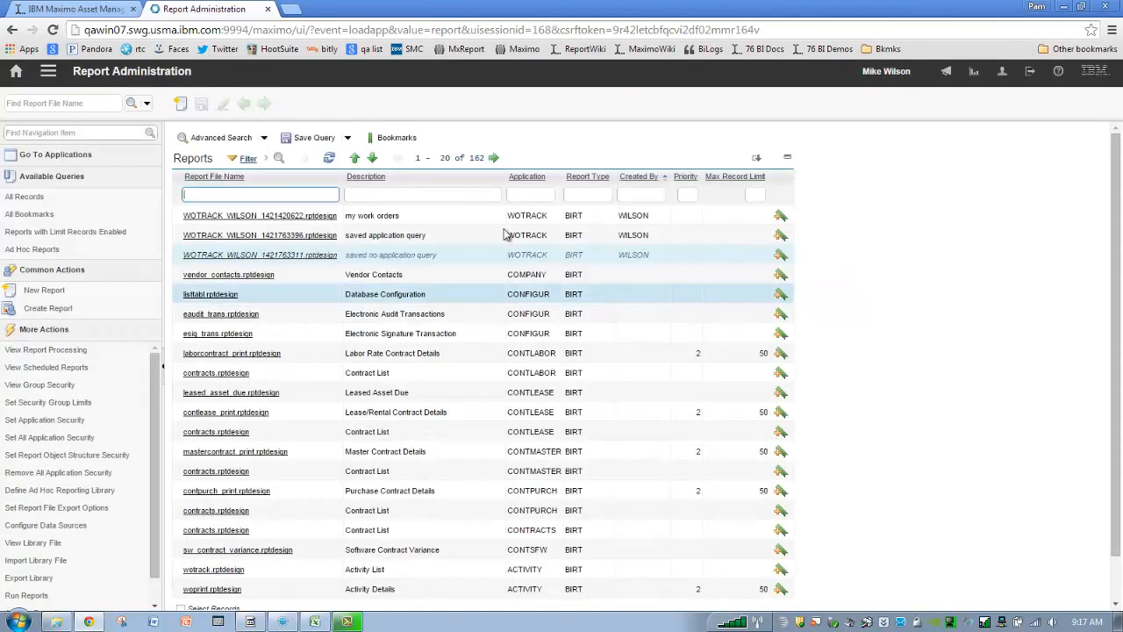
left_click(230, 235)
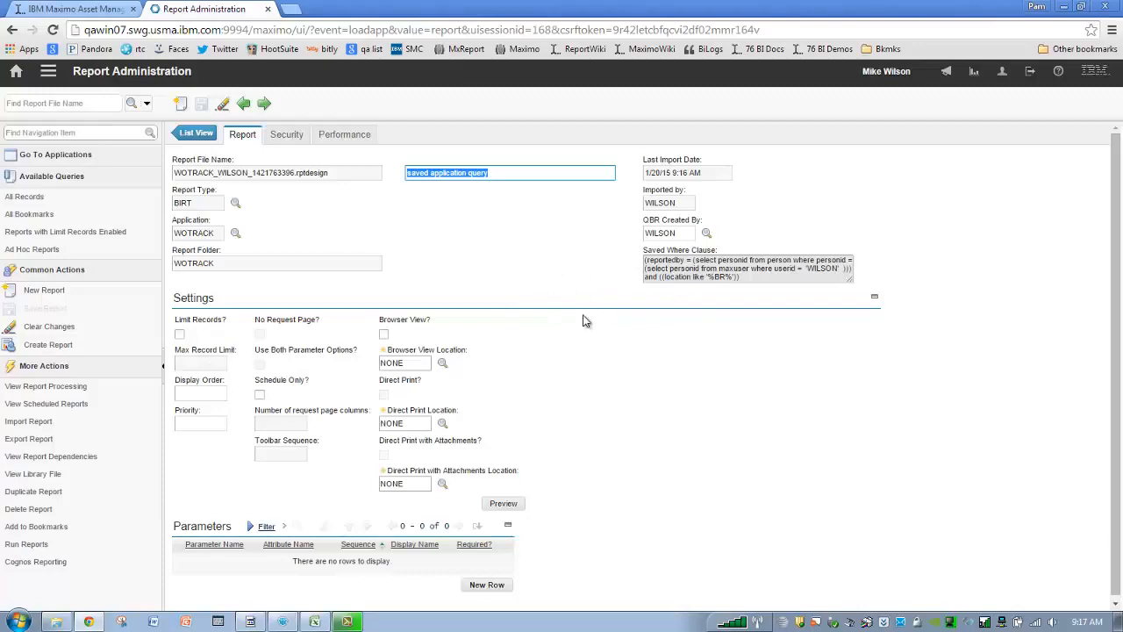
Step: Return to Work Order Tracking and list the records of the Bedford Work Orders query
left_click(55, 80)
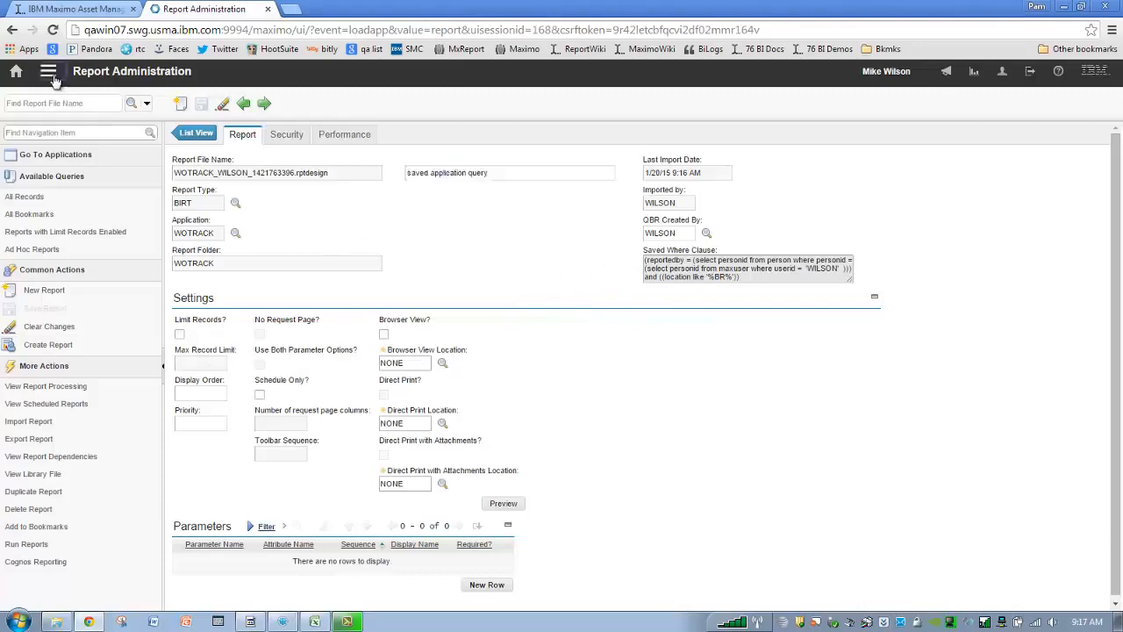
mouse_move(163, 88)
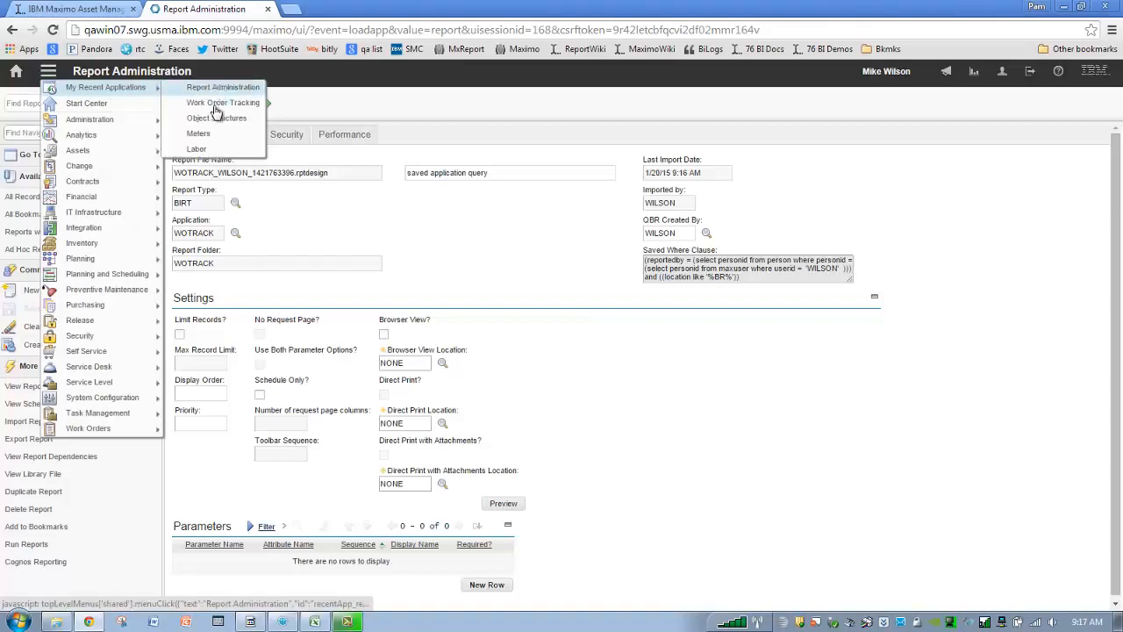
left_click(216, 105)
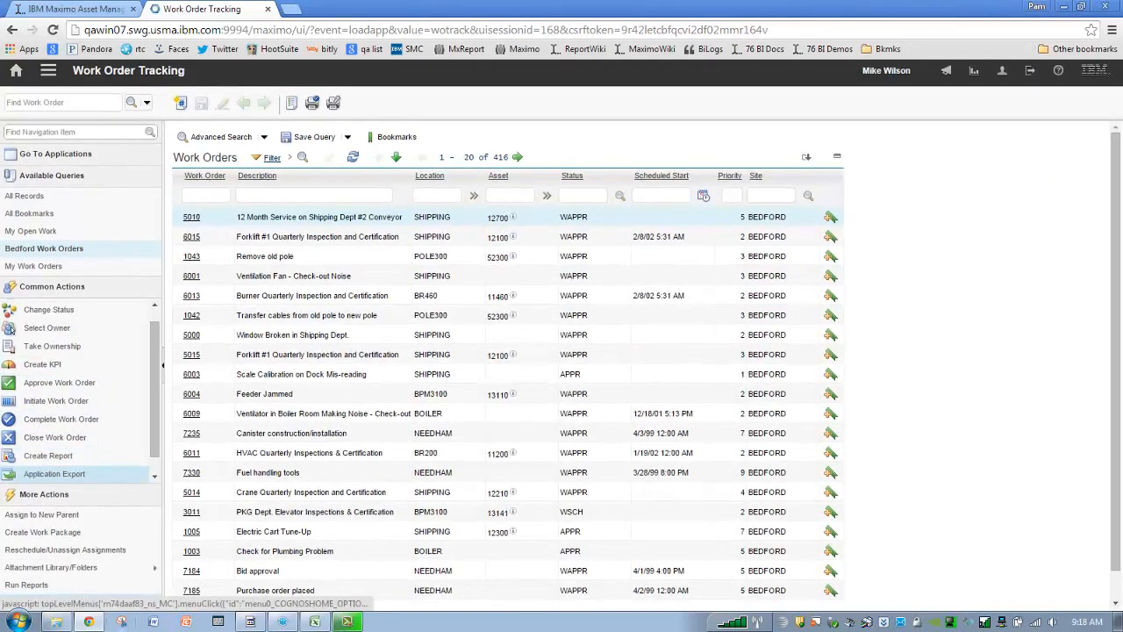
Step: Switch to Excel and review the Title, Share and report button business rules in the style sheet
left_click(314, 621)
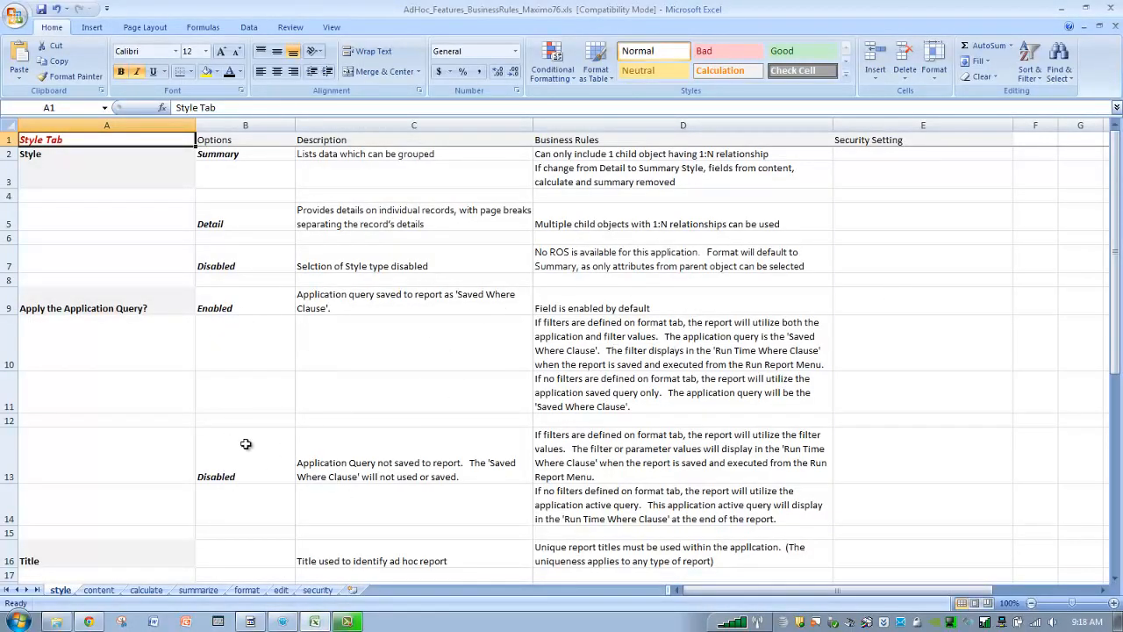
left_click(1116, 580)
left_click(1116, 580)
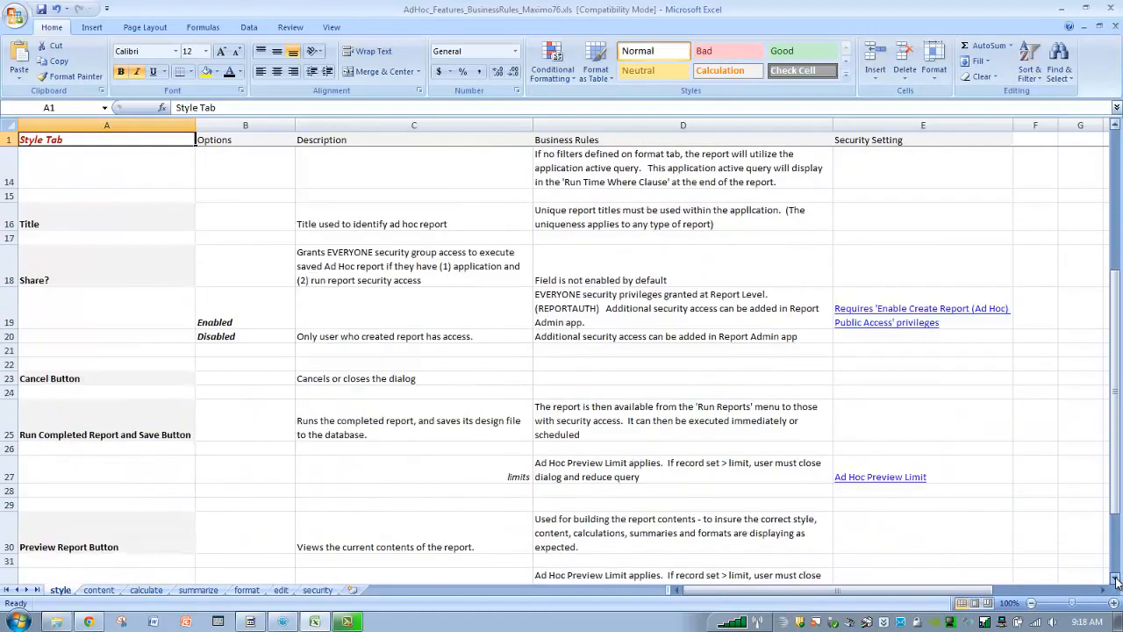
Step: Switch back to Maximo, try titling a new ad hoc List report "my report", and cancel the report
left_click(88, 621)
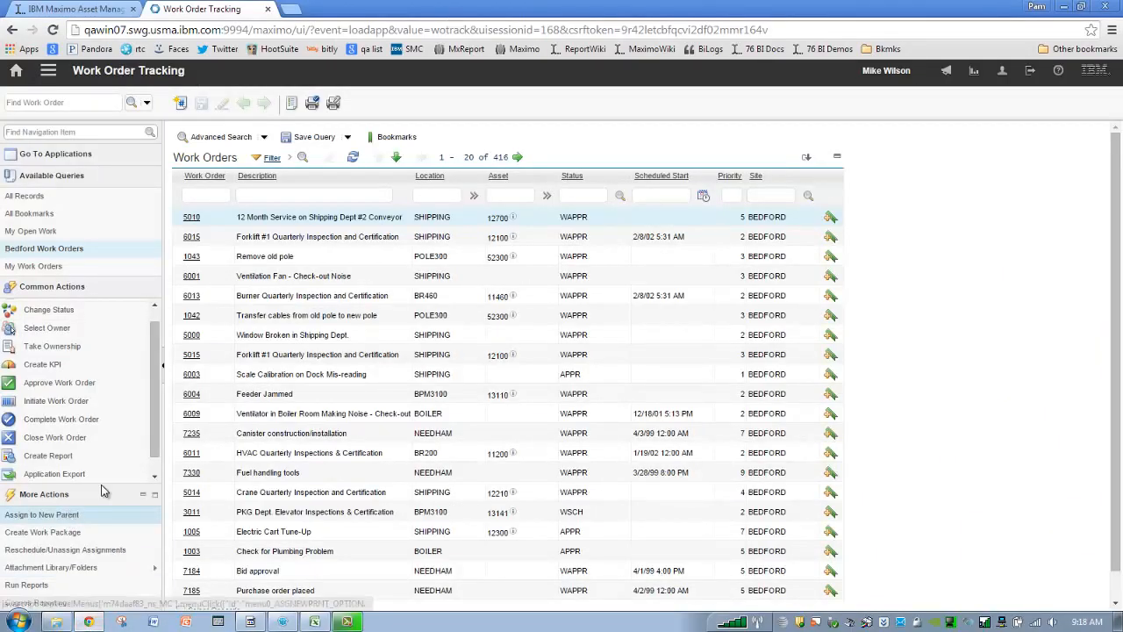
left_click(83, 456)
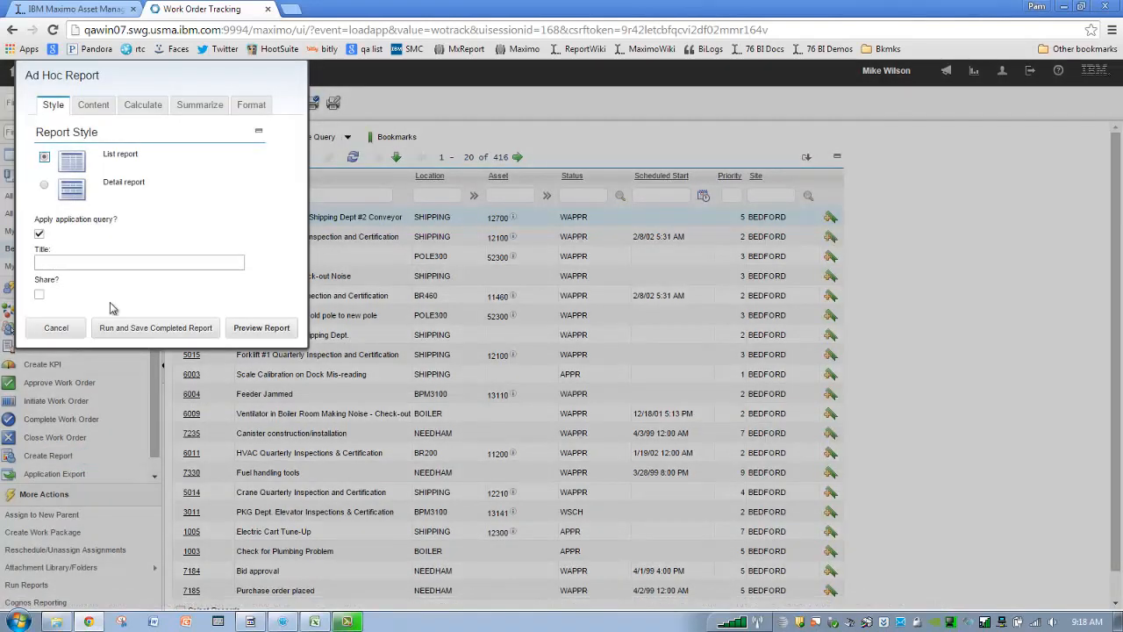
left_click(68, 263)
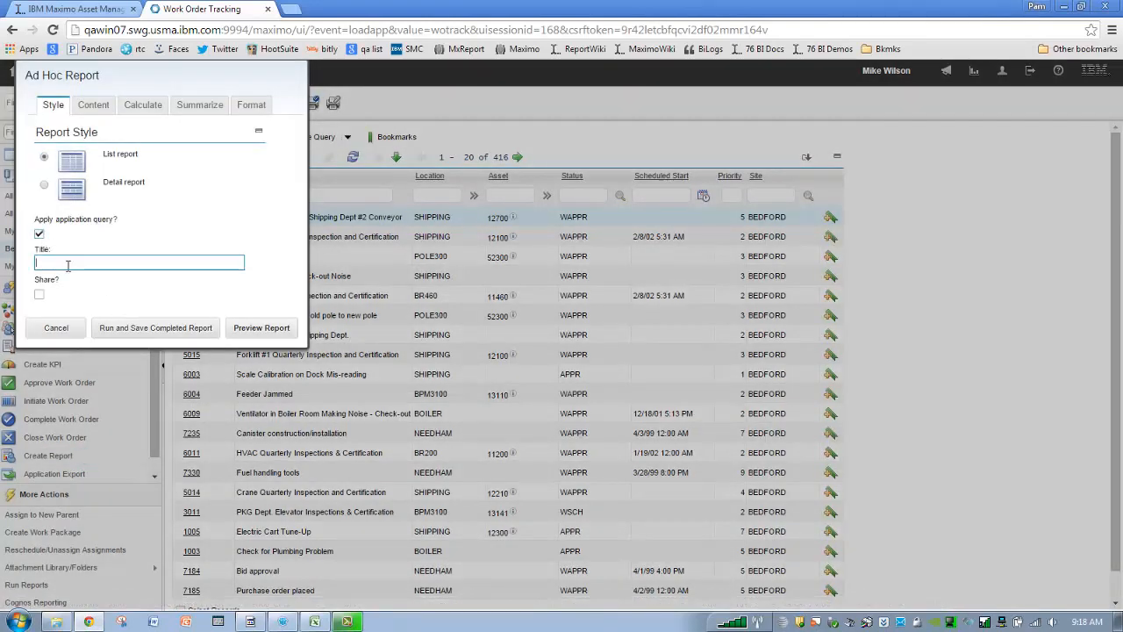
type("my report")
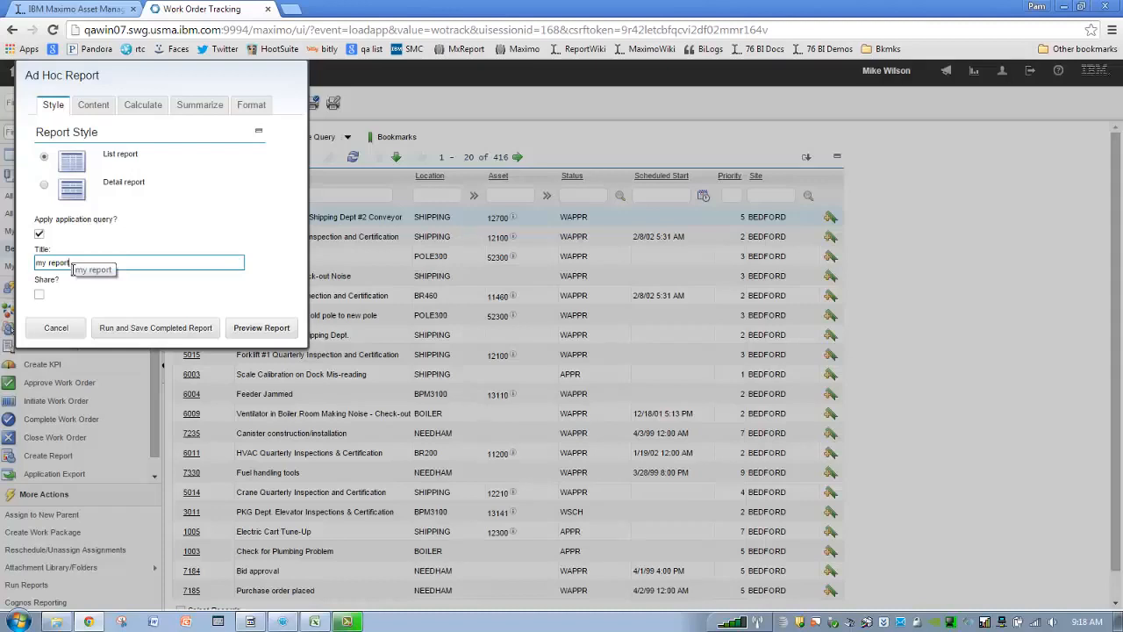
key("BackSpace")
key("BackSpace")
key("BackSpace")
key("BackSpace")
key("BackSpace")
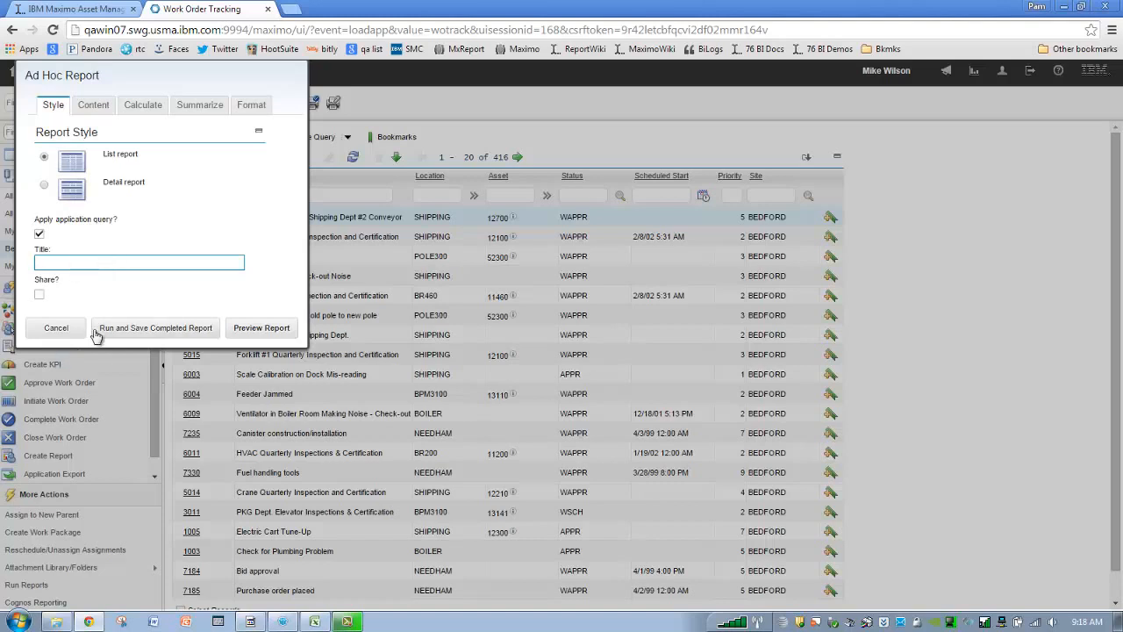
left_click(55, 328)
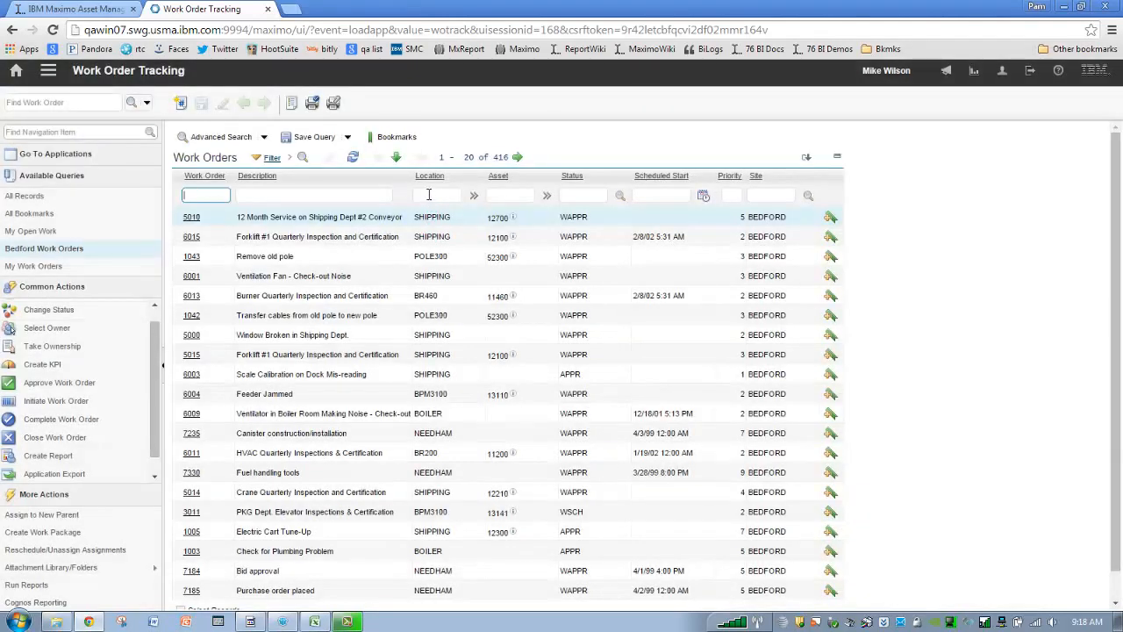
Step: Enter br as the location filter and wappr as the status filter on the Bedford work orders list
left_click(428, 195)
type("br")
left_click(577, 194)
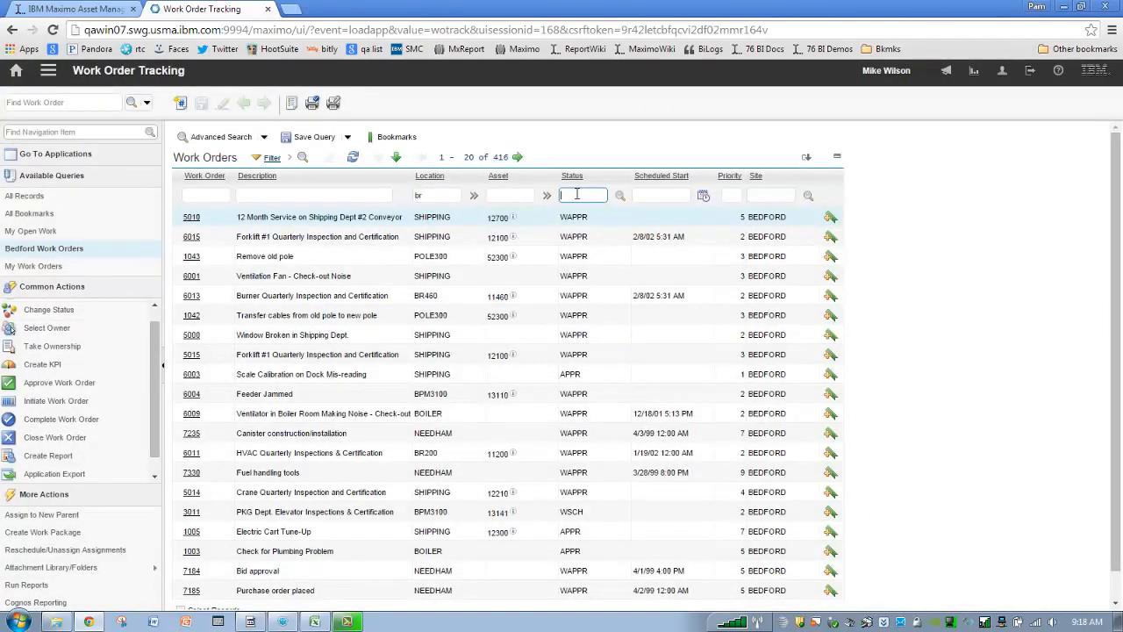
type("wappr")
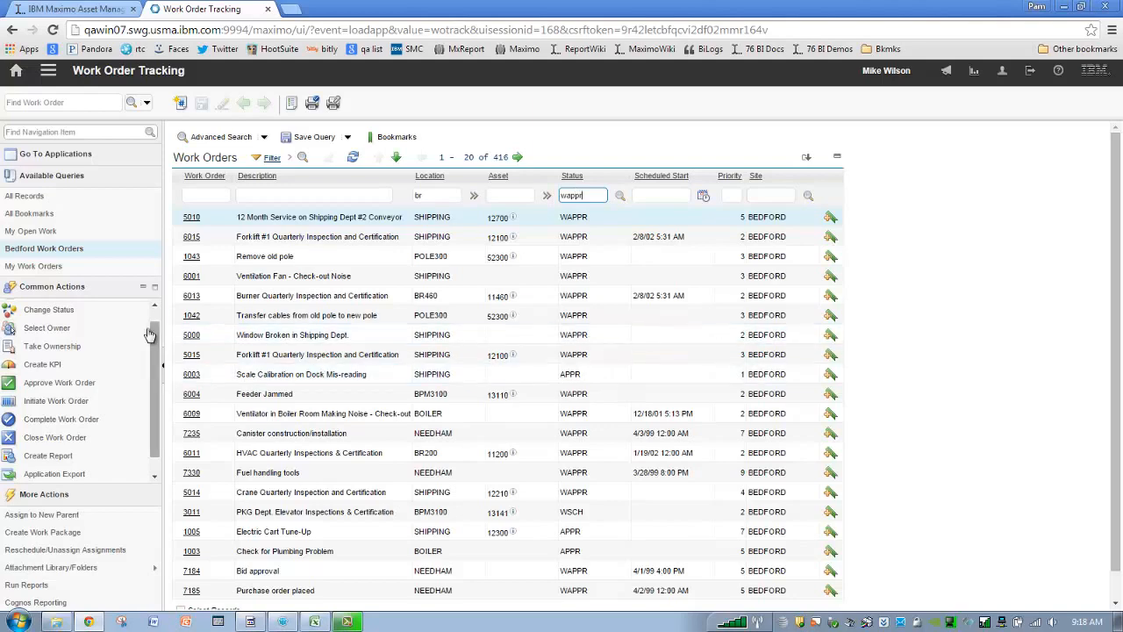
Step: Create an ad hoc List report titled "site bedford br location wappr work orders" and preview it
left_click(100, 461)
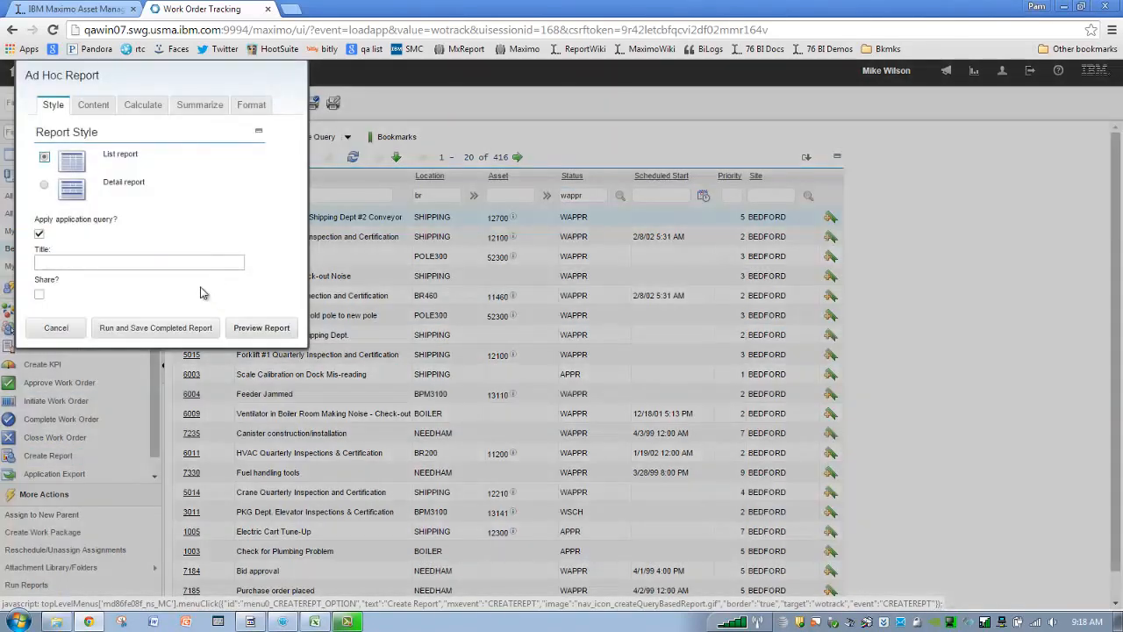
left_click(143, 263)
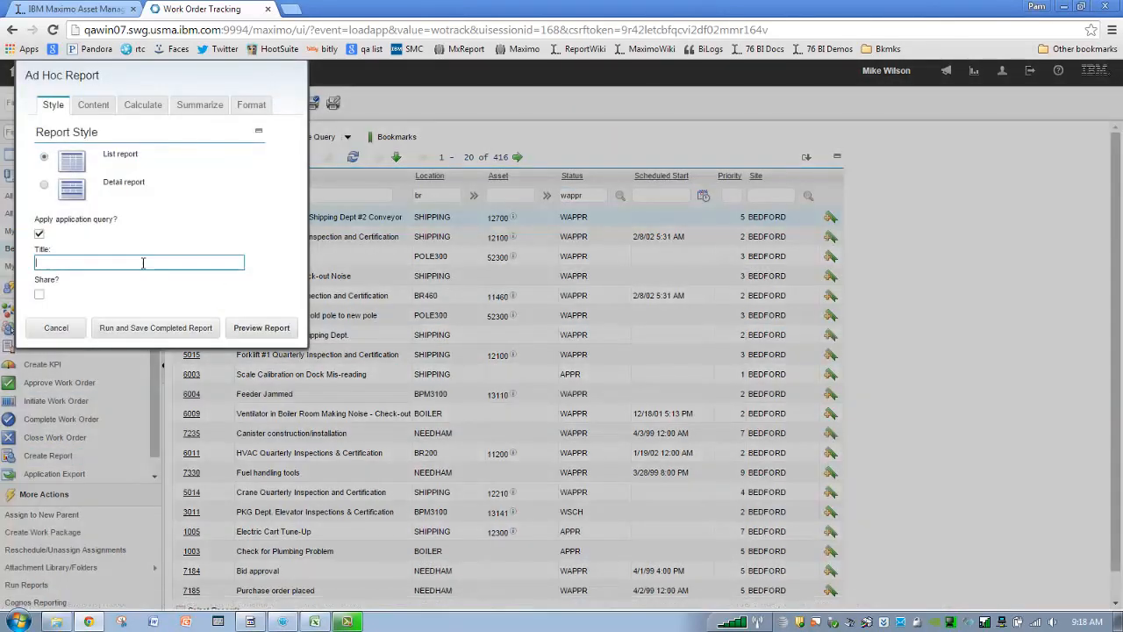
type("site bedford br location wappr work orders")
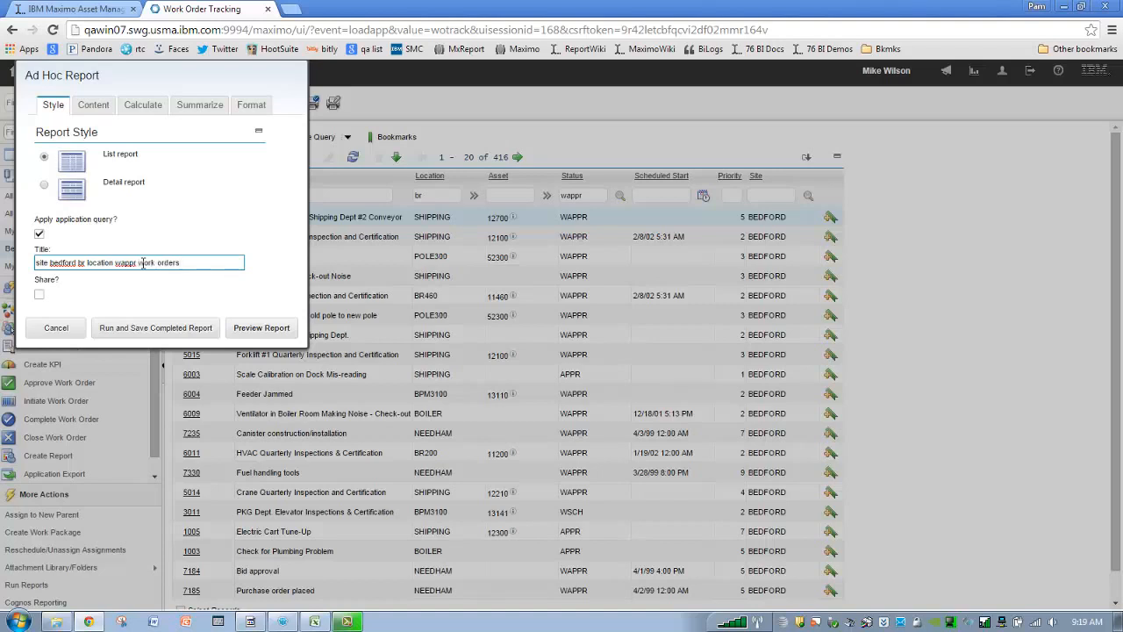
left_click(254, 329)
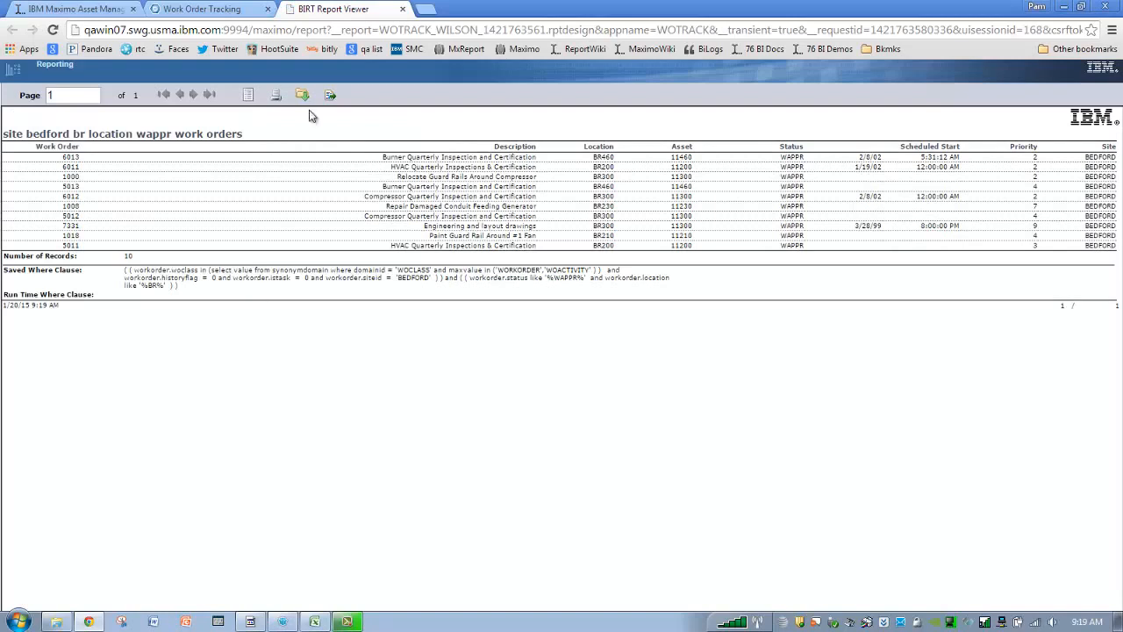
Step: Return to the ad hoc report setup, clear its title, and try to run and save the report without one
left_click(227, 11)
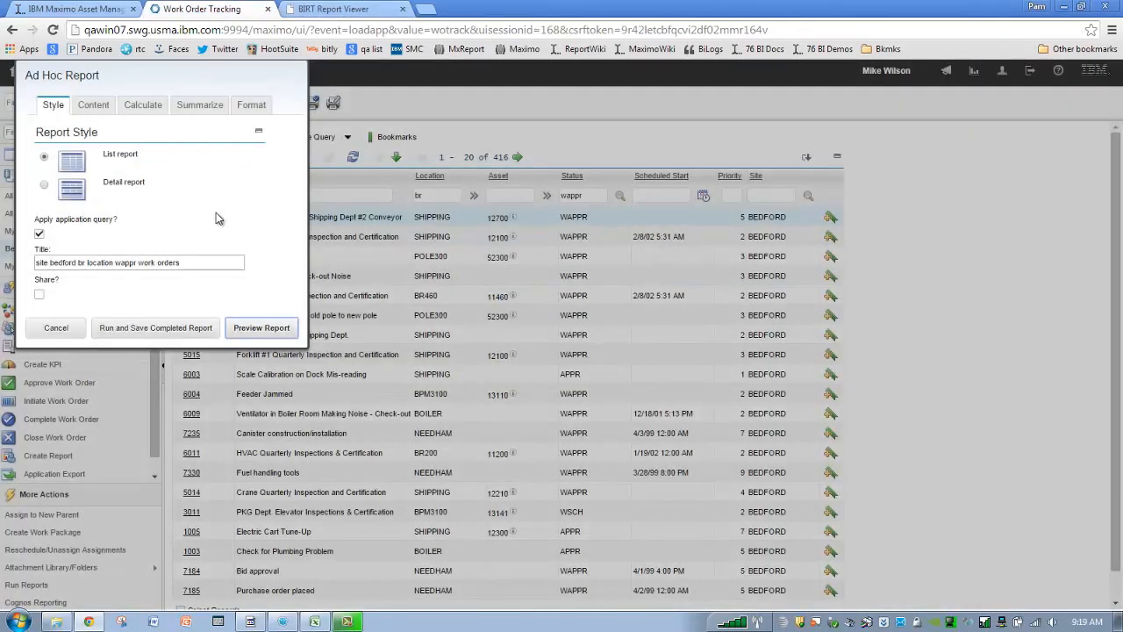
left_click_drag(191, 263, 7, 236)
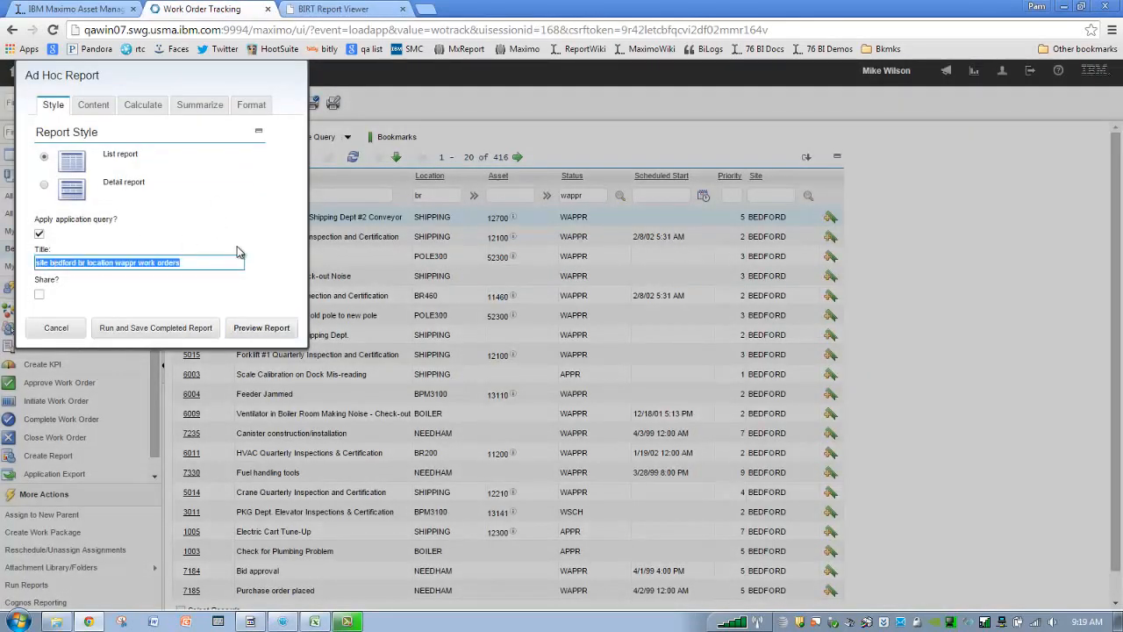
key("BackSpace")
left_click(186, 328)
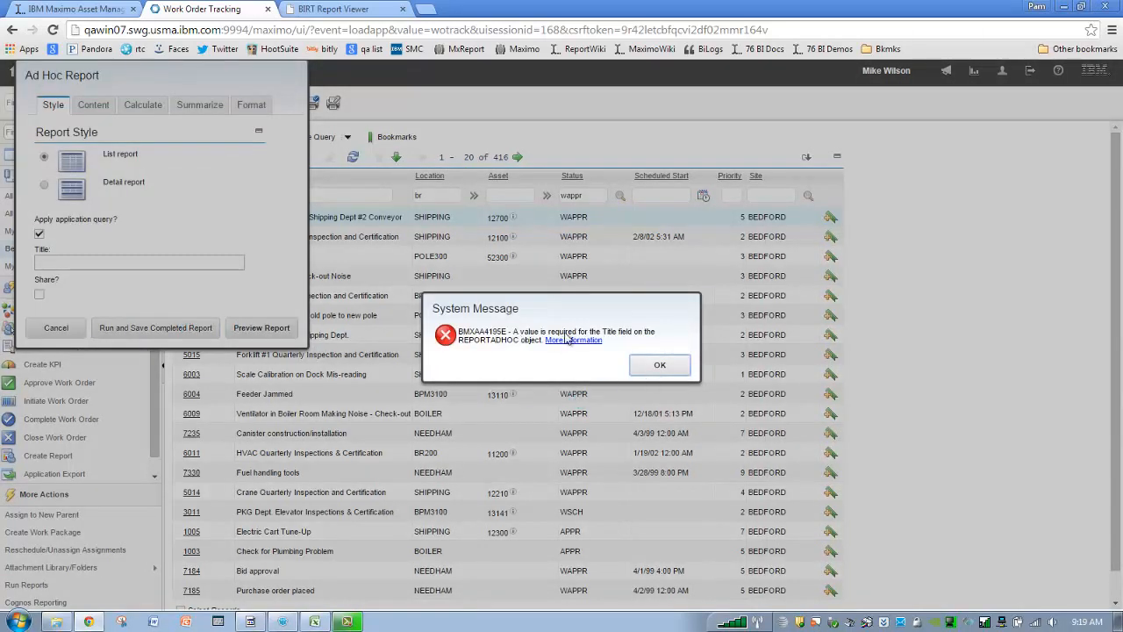
left_click(653, 367)
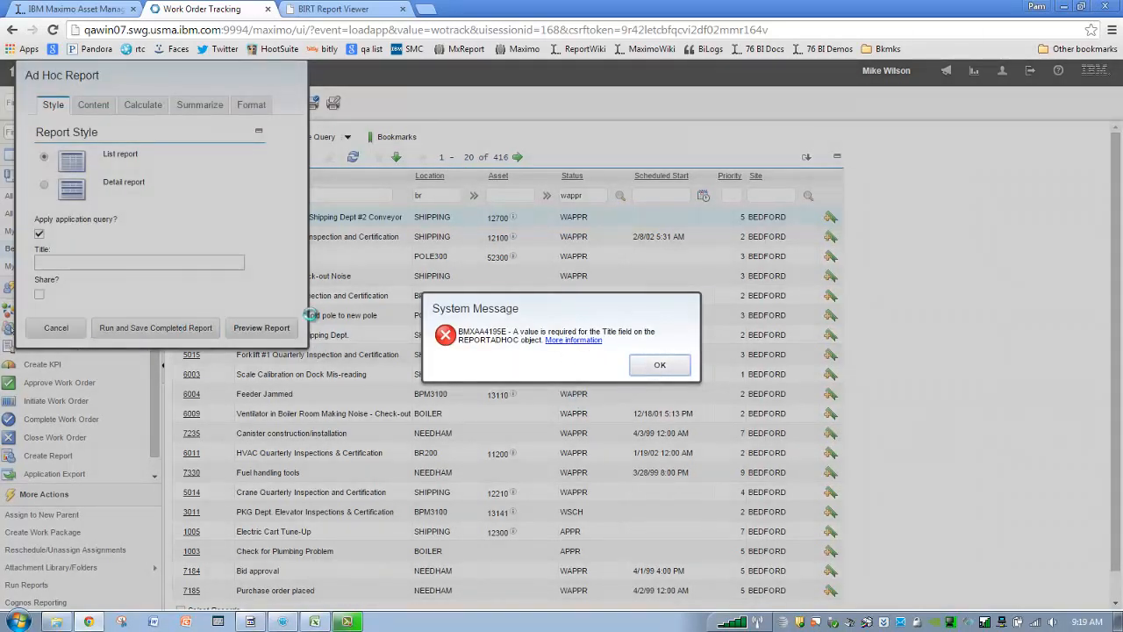
Step: Preview the untitled ad hoc report and return to its setup
left_click(288, 330)
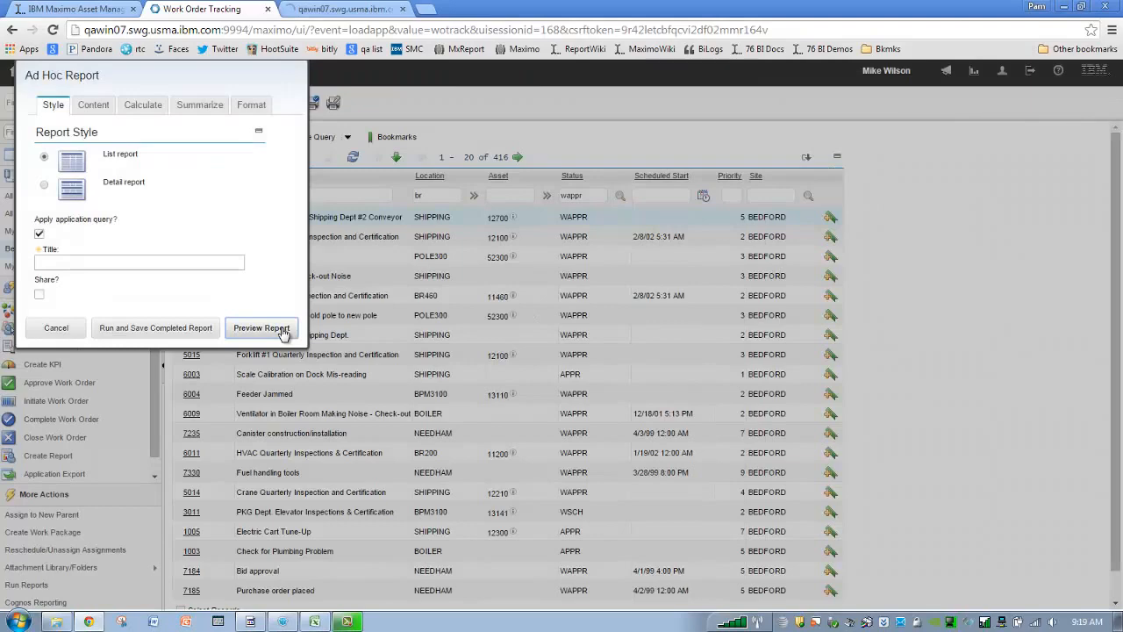
left_click(362, 11)
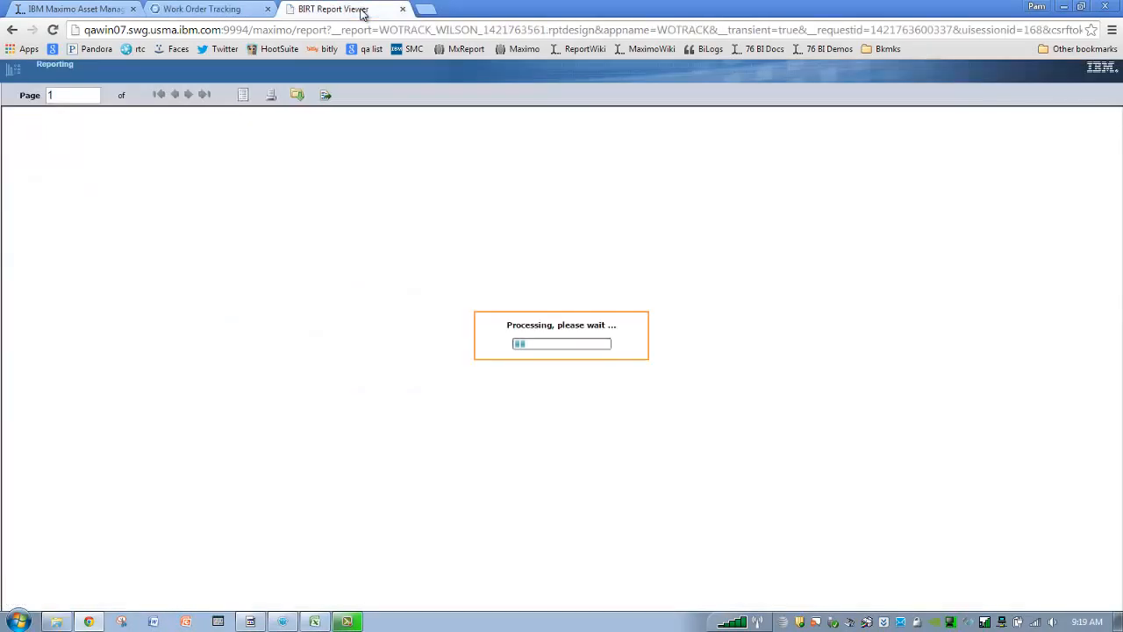
left_click(243, 8)
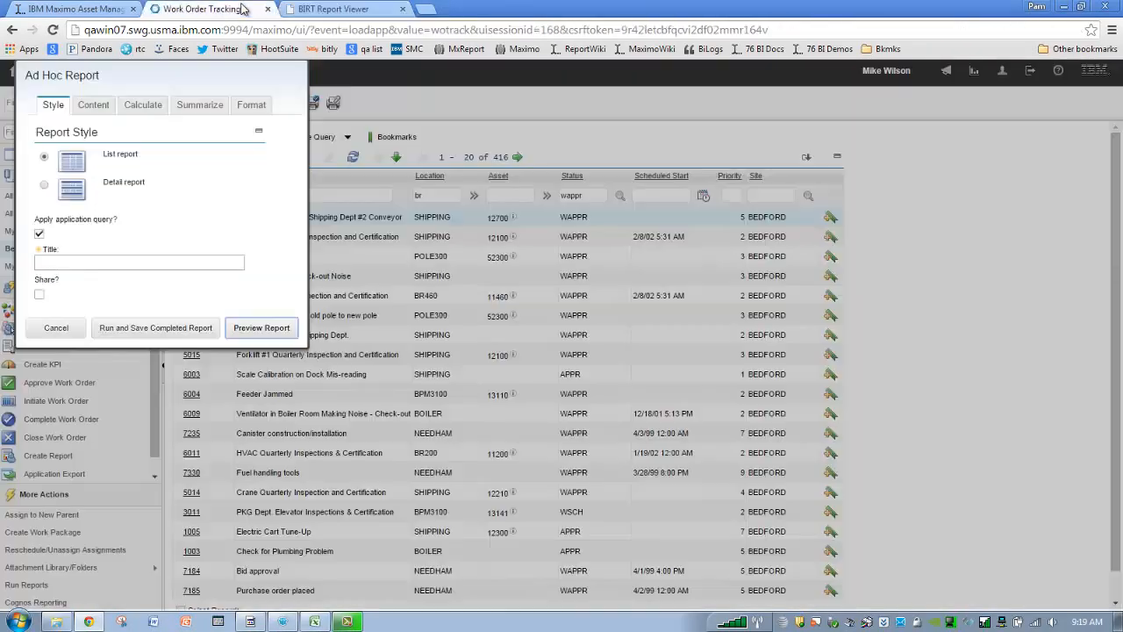
Step: Title the report "site bedford br location wappr work orders", leave it unshared, and run and save it
left_click(50, 267)
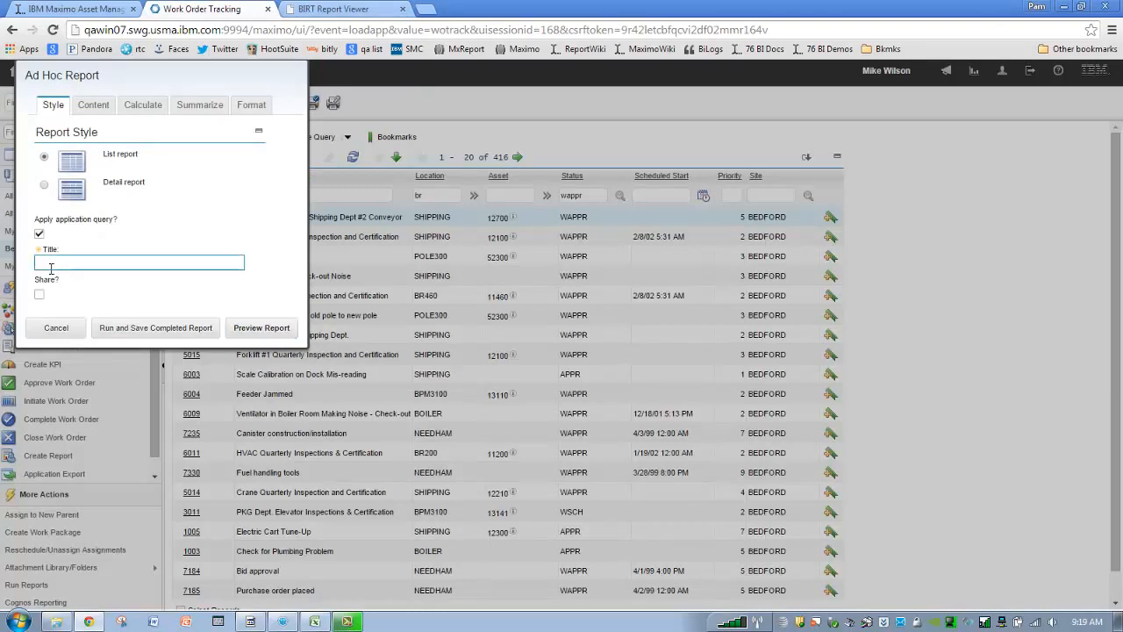
type("site bedford br location wappr work ")
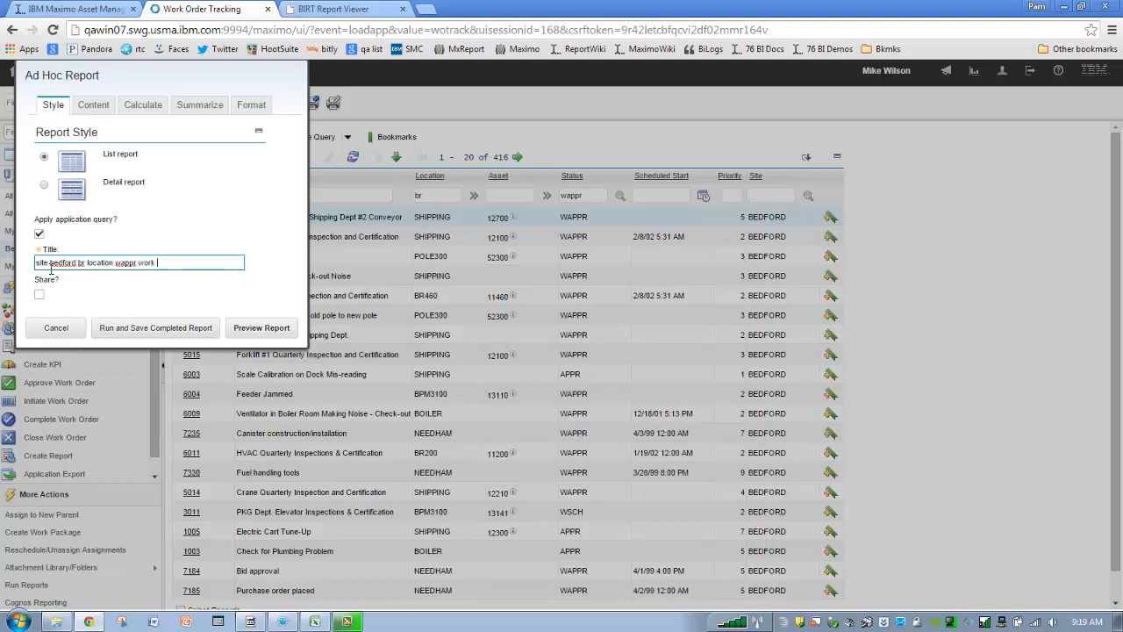
type("orders")
left_click(39, 294)
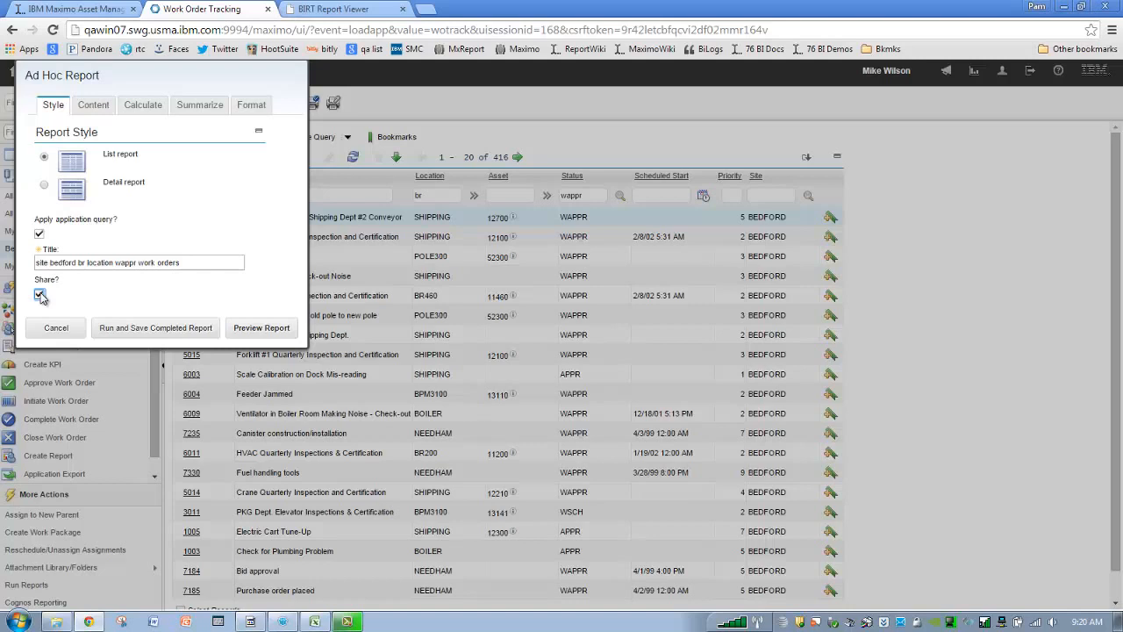
left_click(40, 295)
left_click(175, 338)
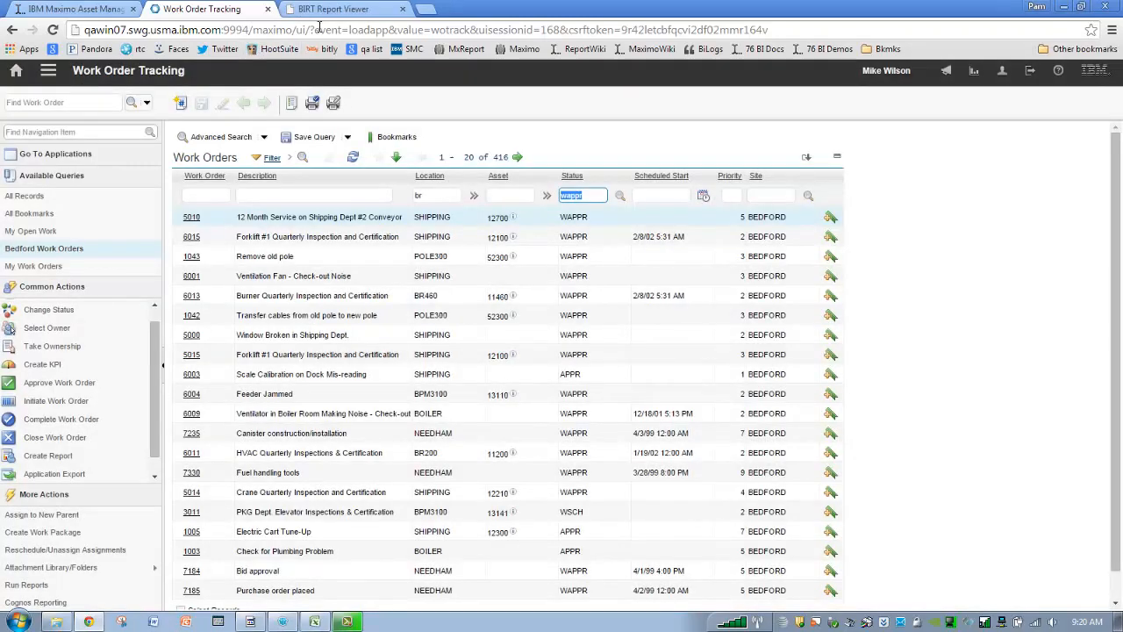
left_click(375, 9)
left_click(230, 11)
Step: In Report Administration, list all reports sorted by creator and open the "site bedford br location wappr work orders" record
left_click(48, 70)
mouse_move(105, 85)
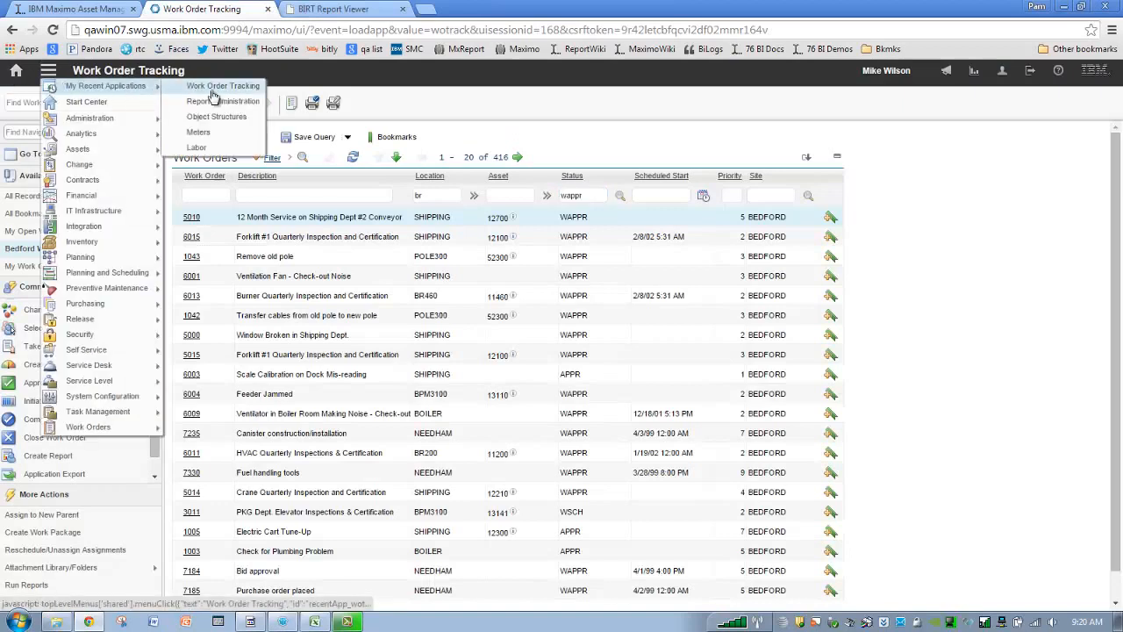
left_click(226, 102)
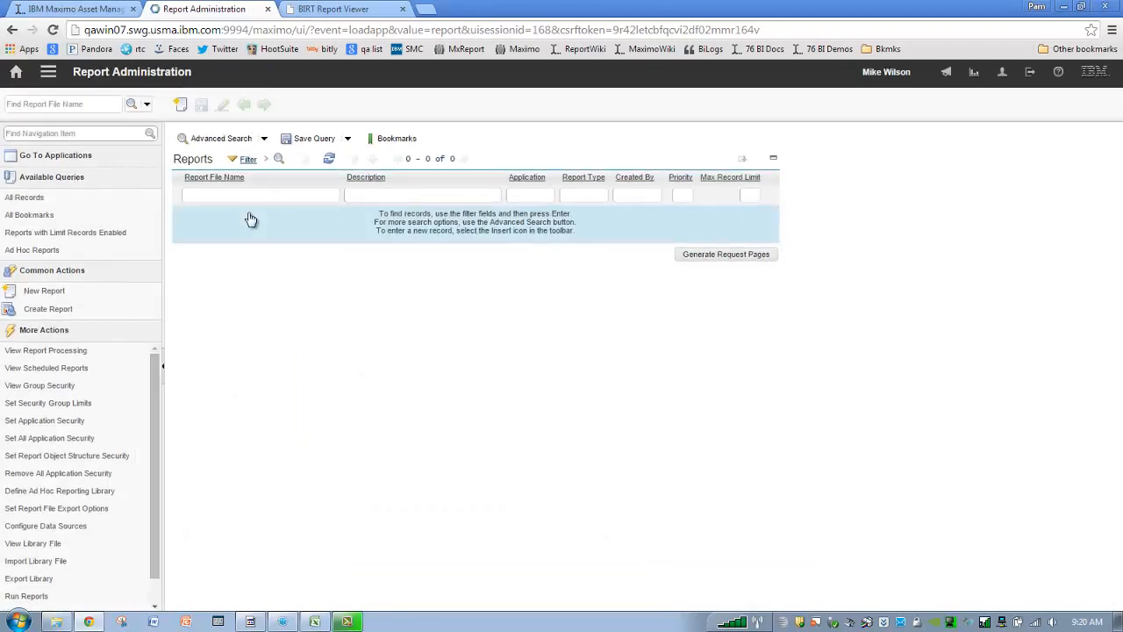
key("Return")
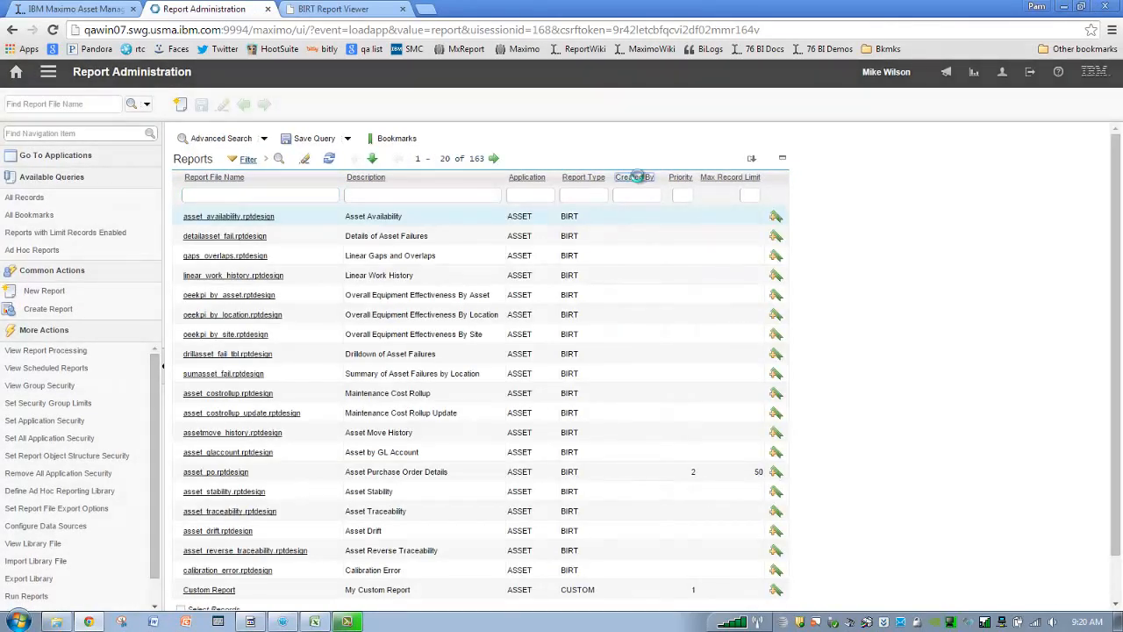
left_click(637, 177)
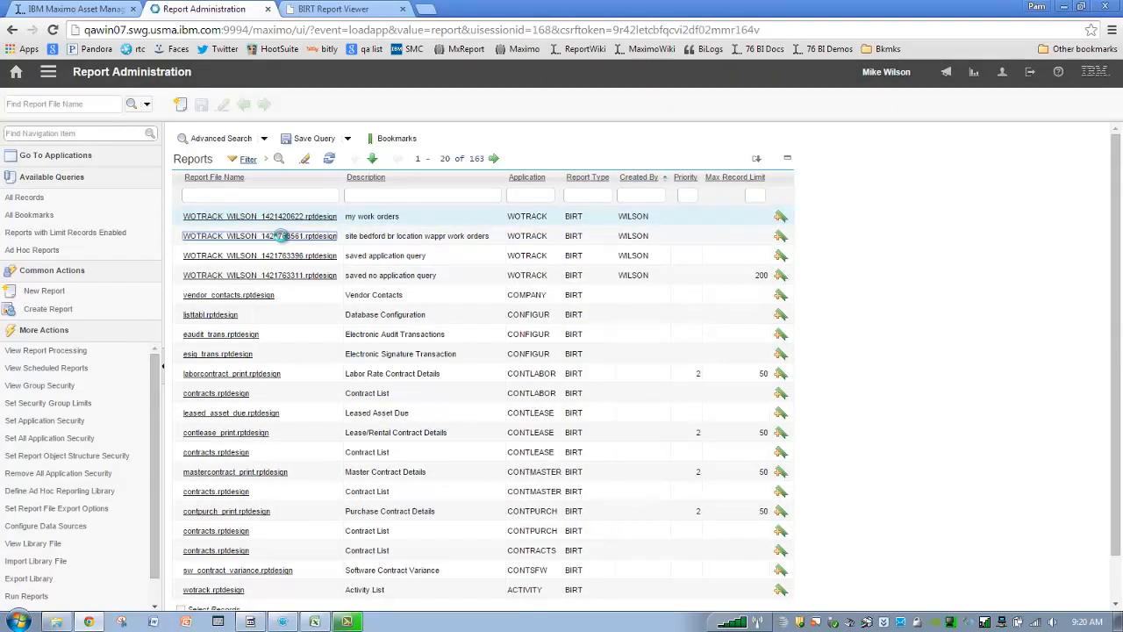
left_click(279, 237)
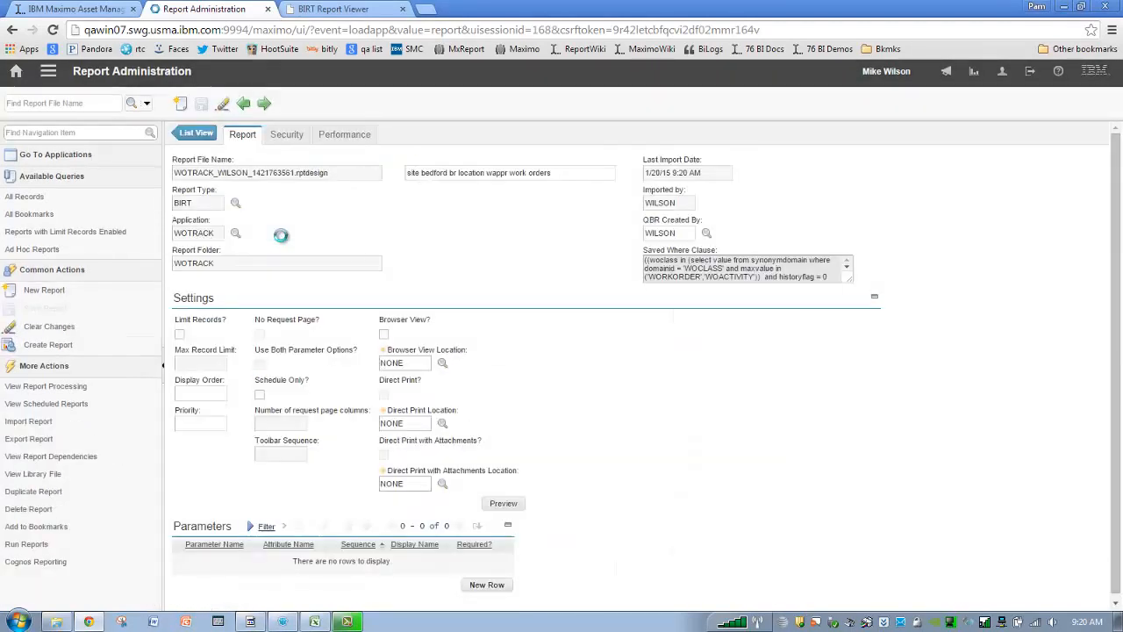
Step: Add the OPSMGR group to the report's security and save the record
left_click(297, 139)
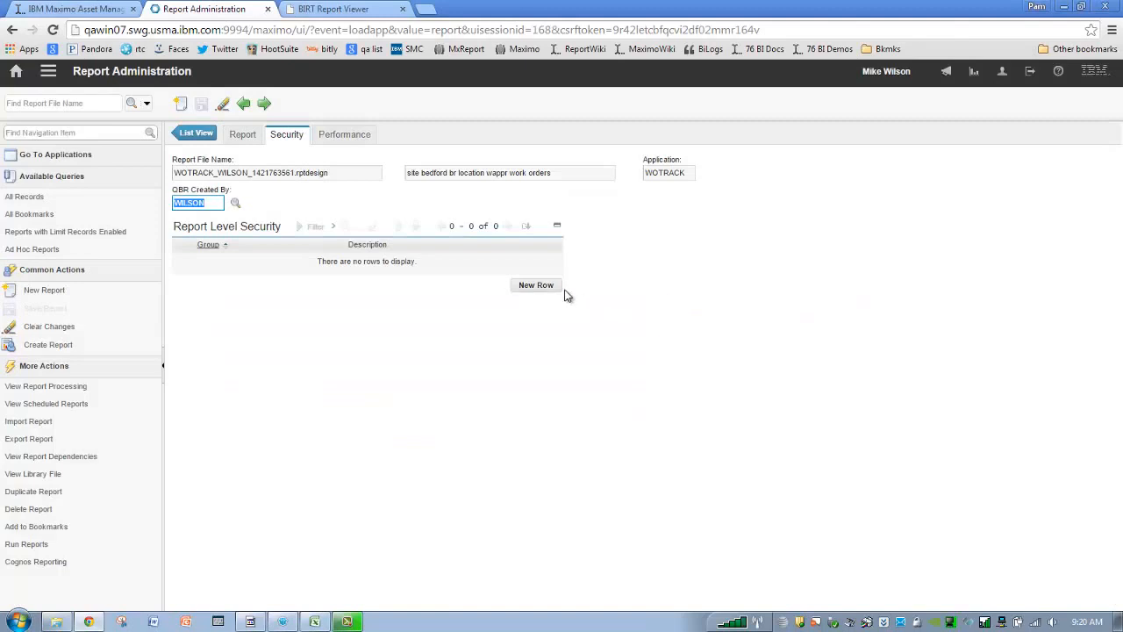
left_click(555, 286)
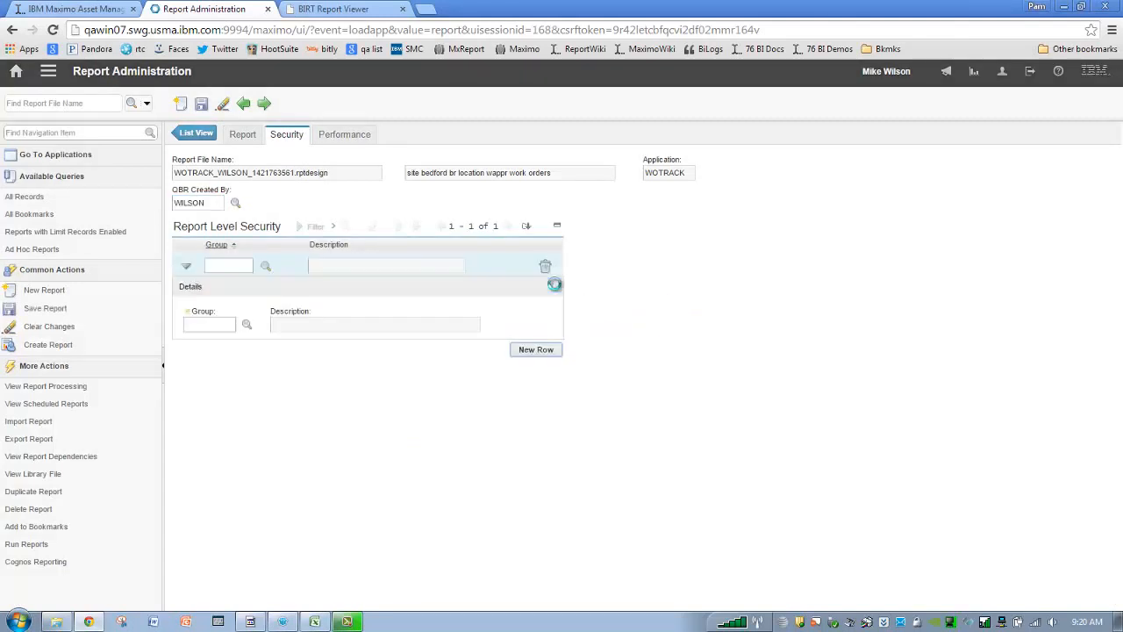
left_click(247, 326)
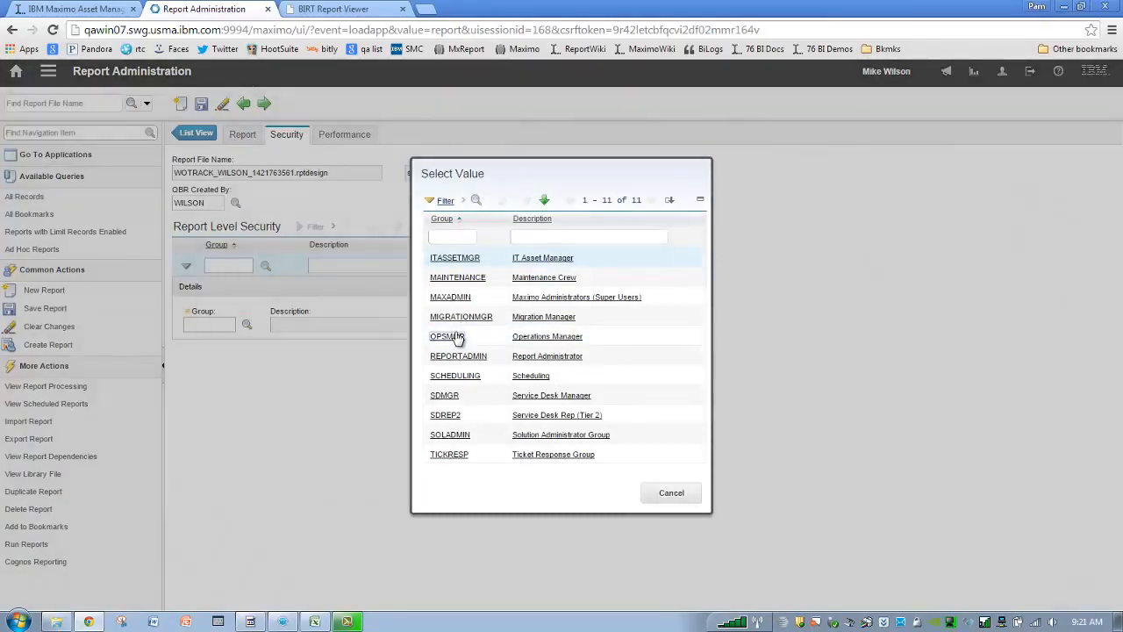
left_click(455, 336)
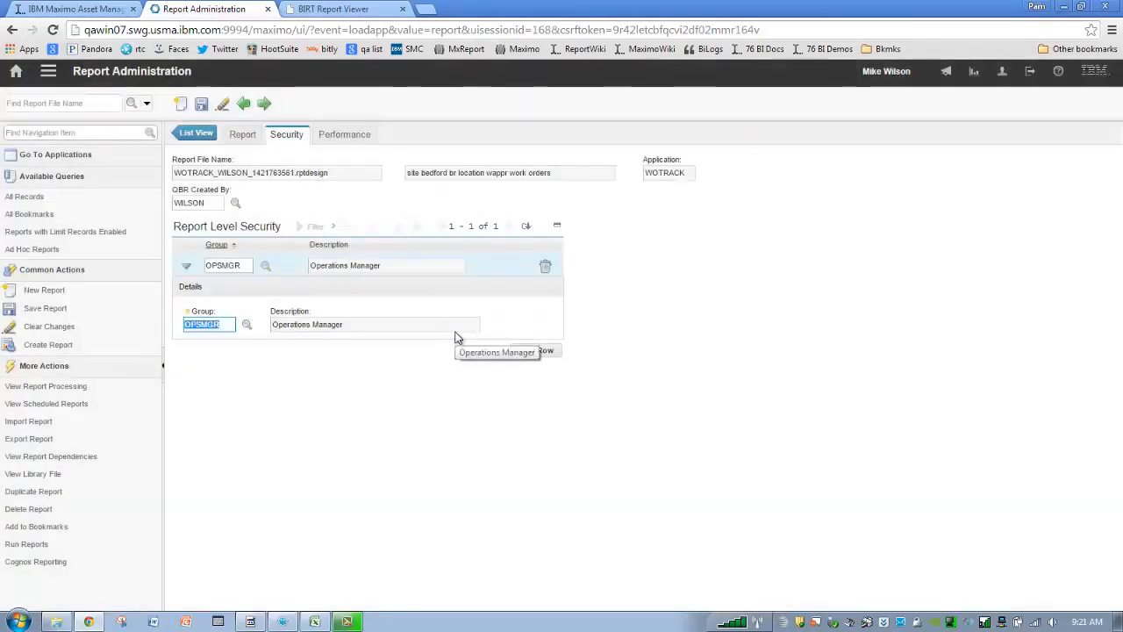
left_click(205, 107)
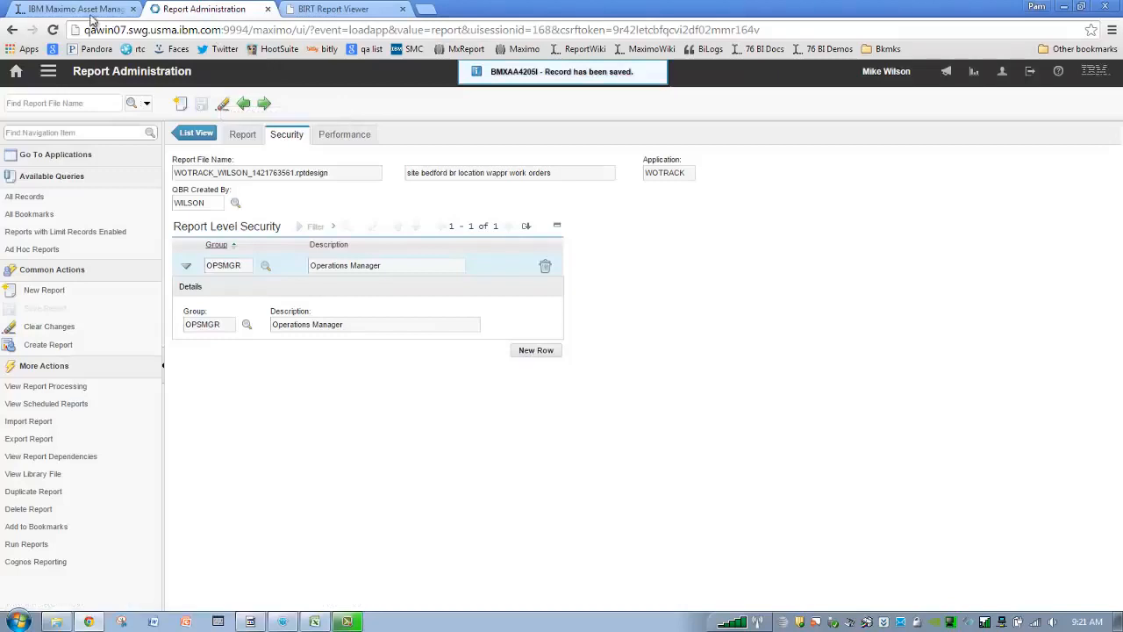
Step: Return to Work Order Tracking
left_click(48, 71)
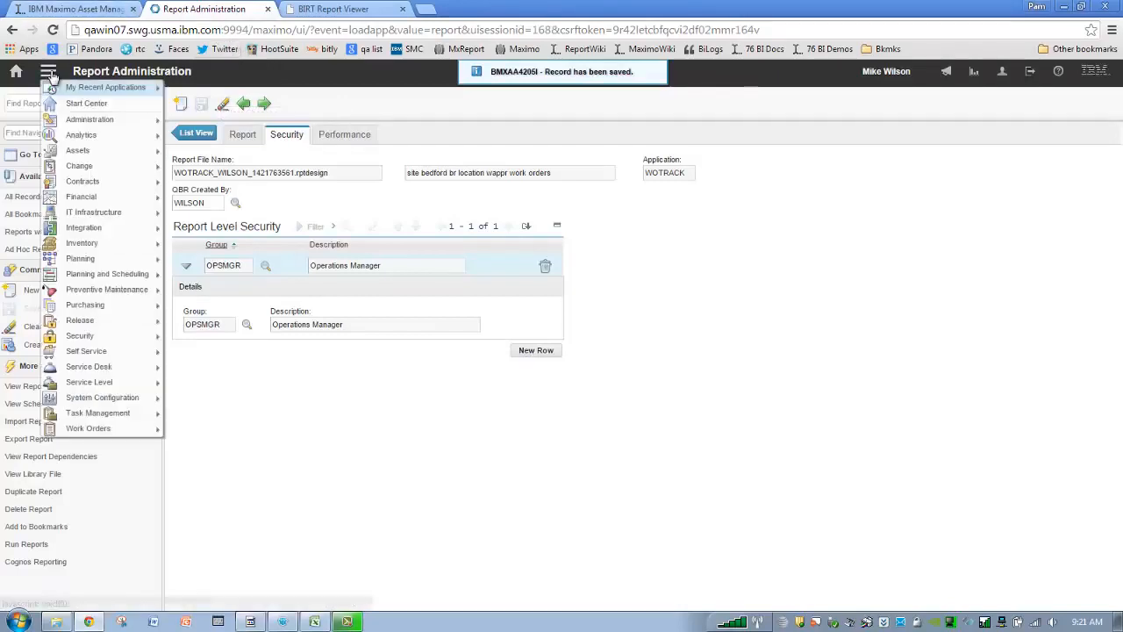
mouse_move(106, 92)
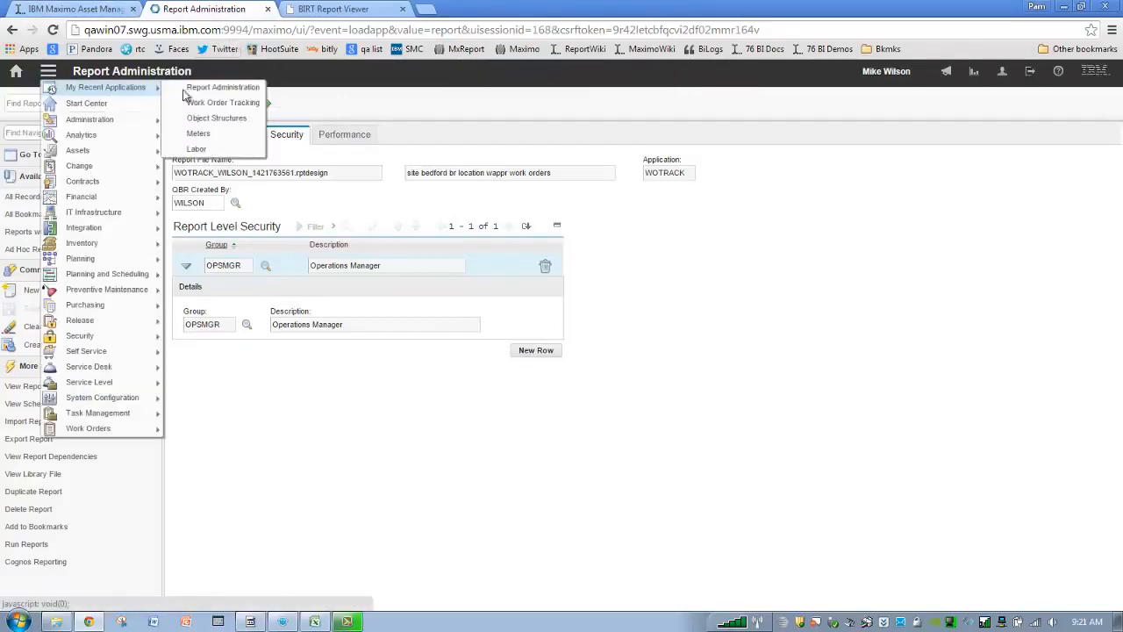
left_click(229, 105)
left_click(226, 104)
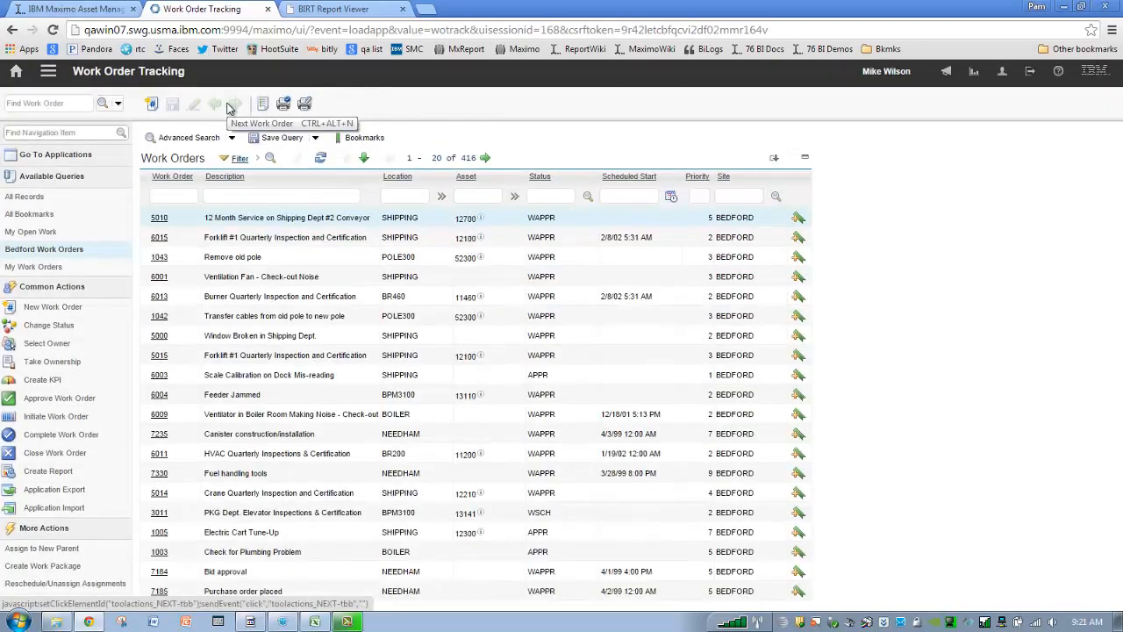
Step: Create a shared ad hoc List report titled "public", run and save it, and close the report viewer
left_click(89, 472)
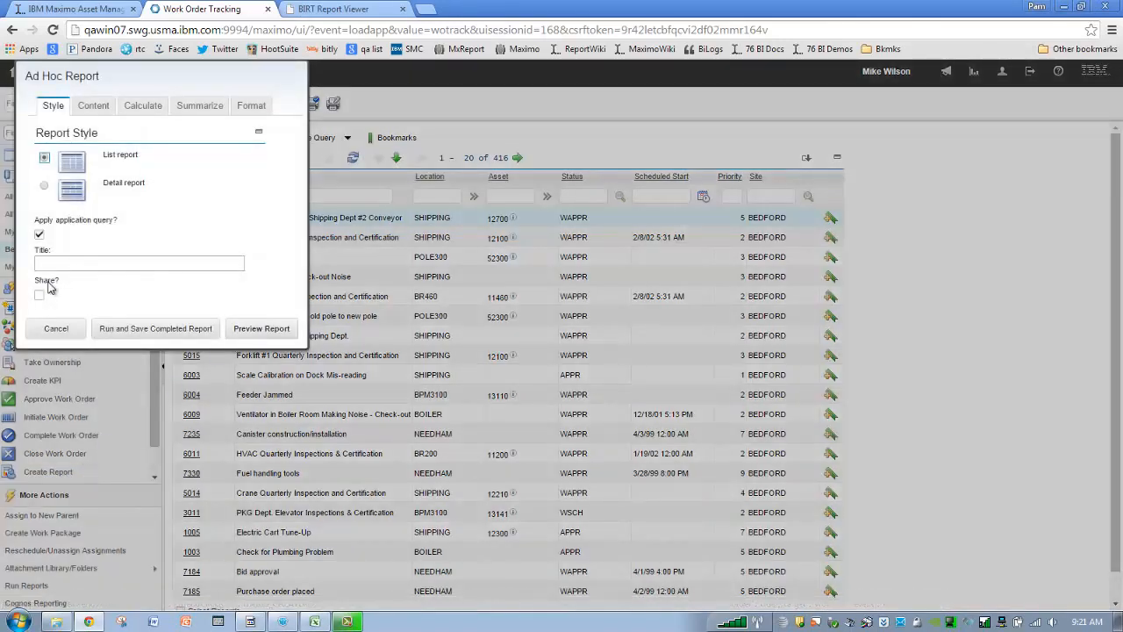
left_click(39, 295)
left_click(81, 265)
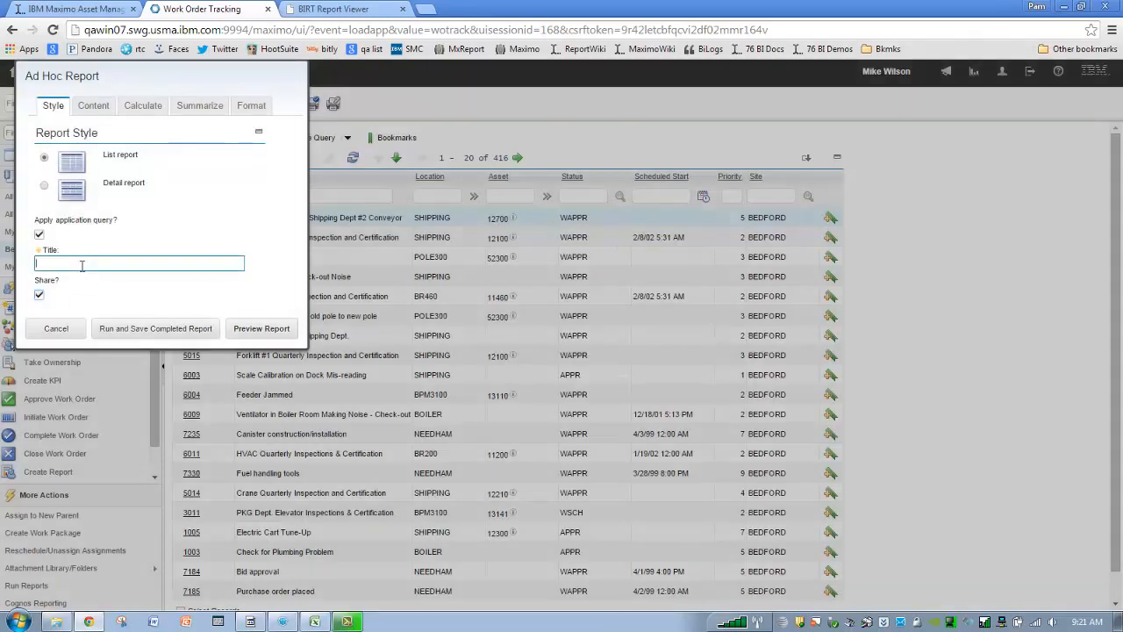
type("public")
left_click(181, 330)
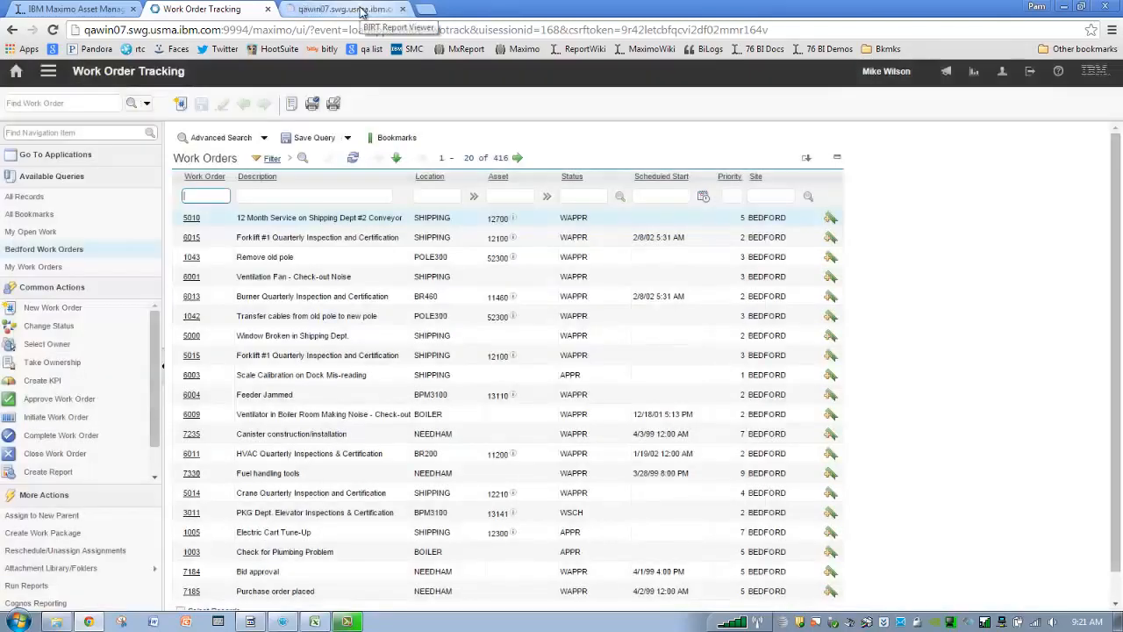
left_click(361, 11)
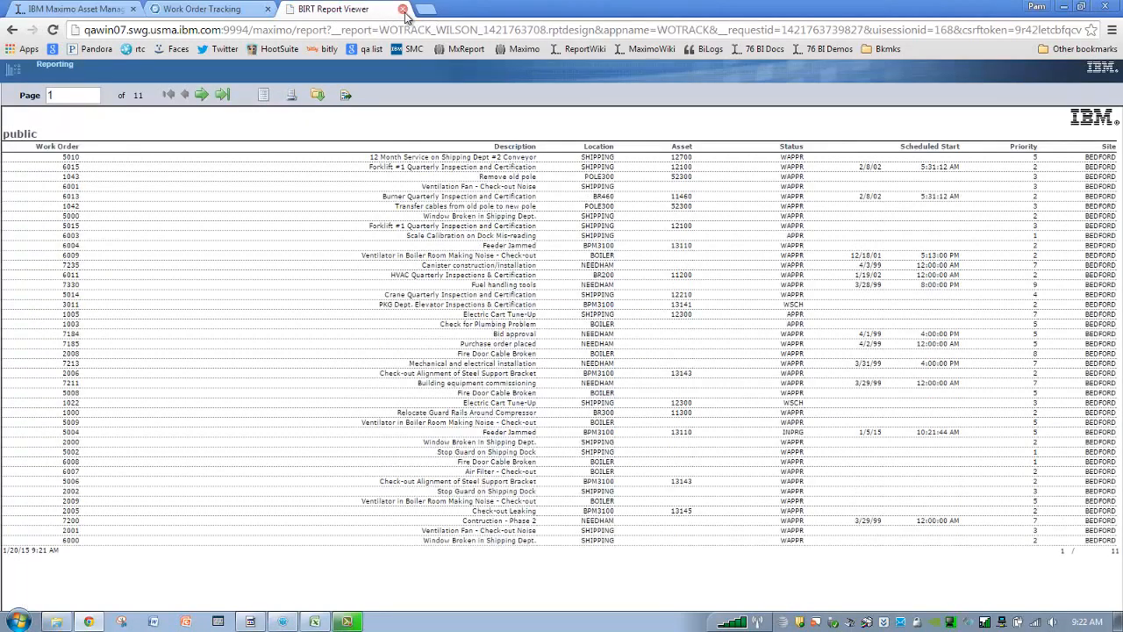
left_click(403, 8)
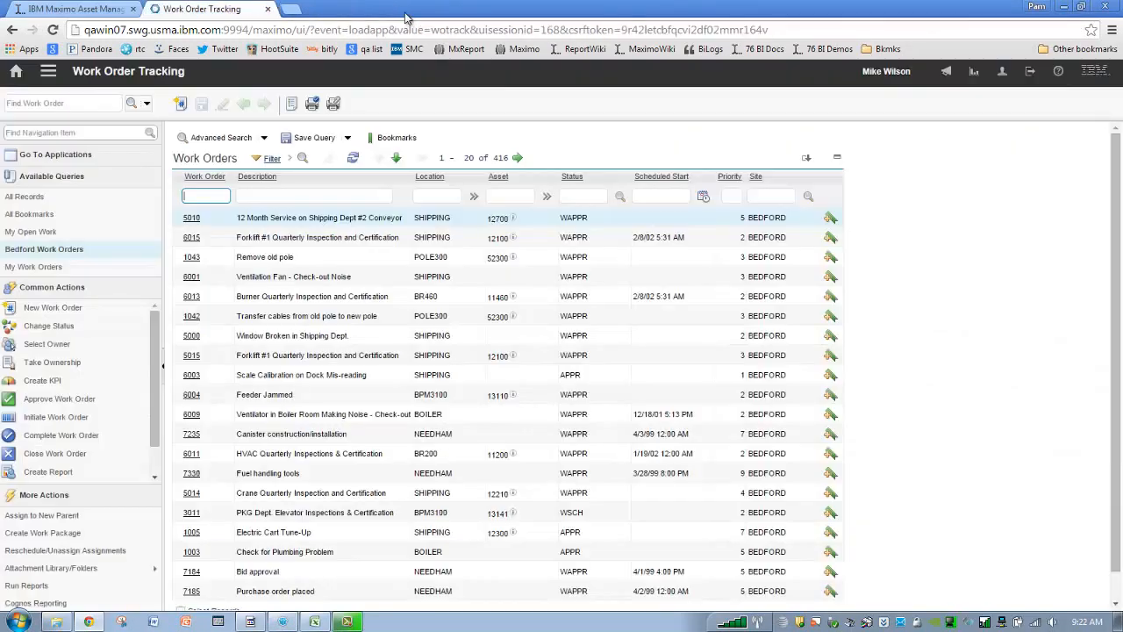
Step: In Report Administration, sort the reports by creator and examine the report-level security of the "public" report
left_click(49, 71)
mouse_move(105, 87)
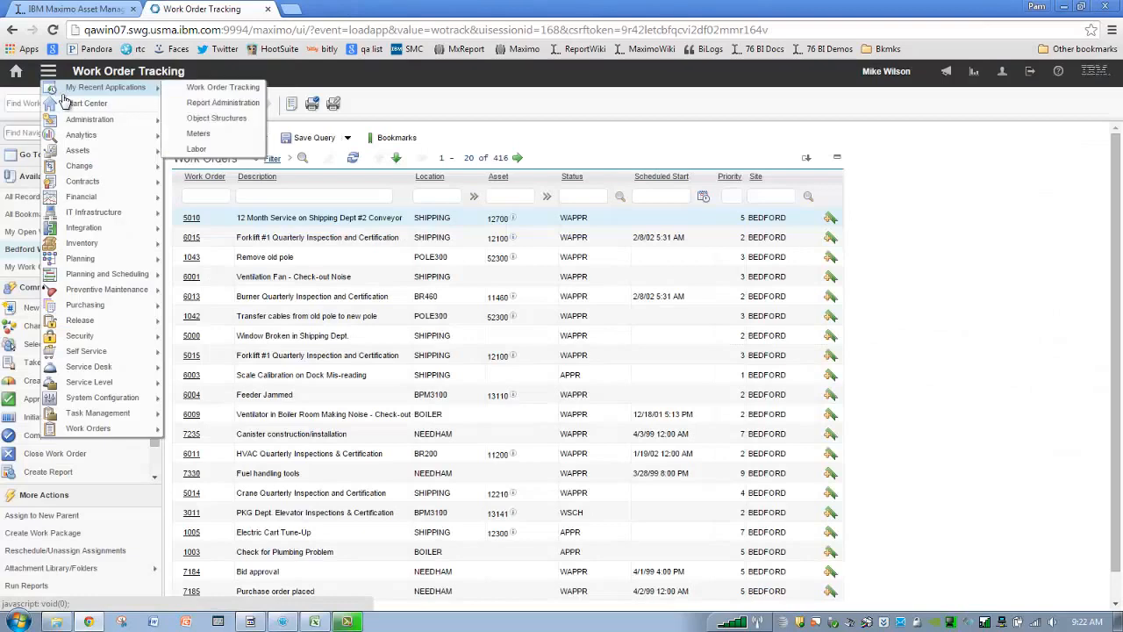
left_click(215, 102)
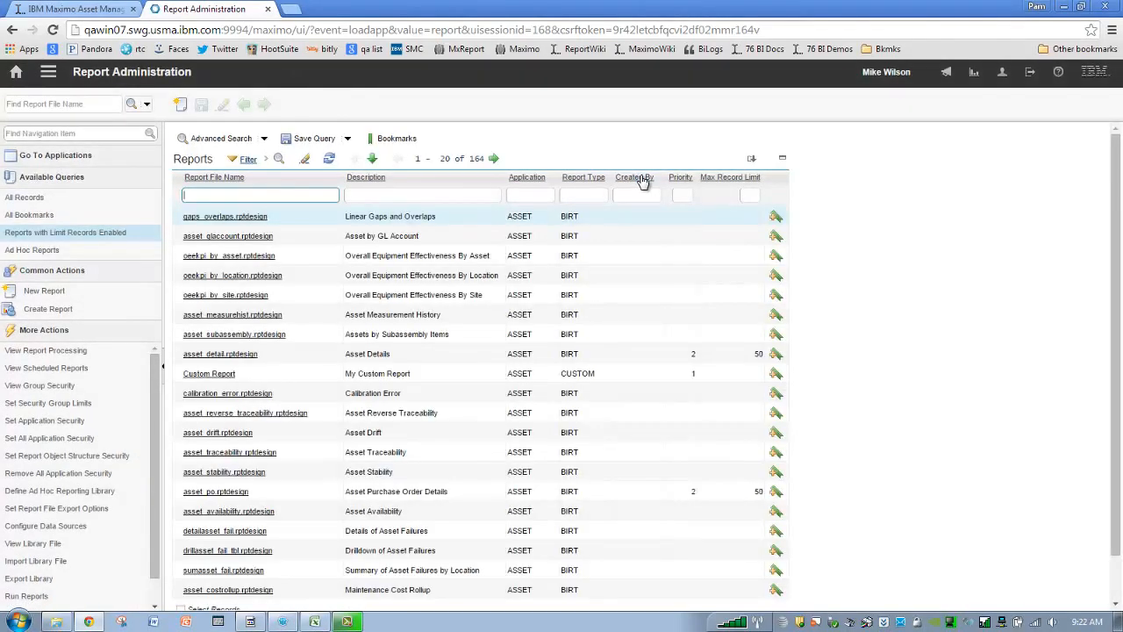
left_click(643, 179)
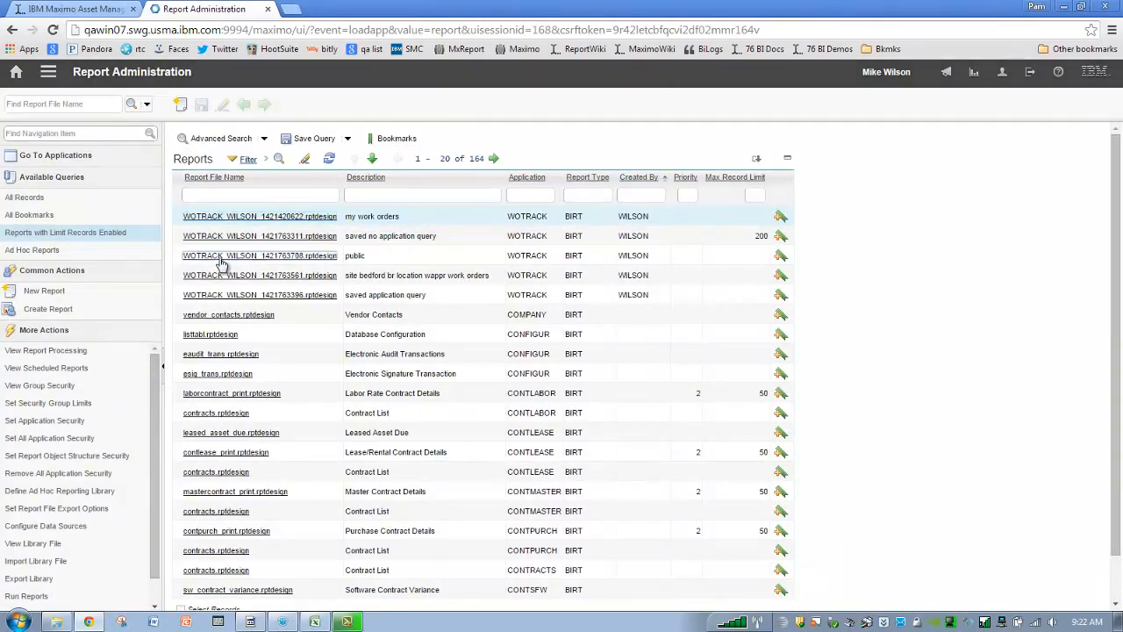
left_click(219, 256)
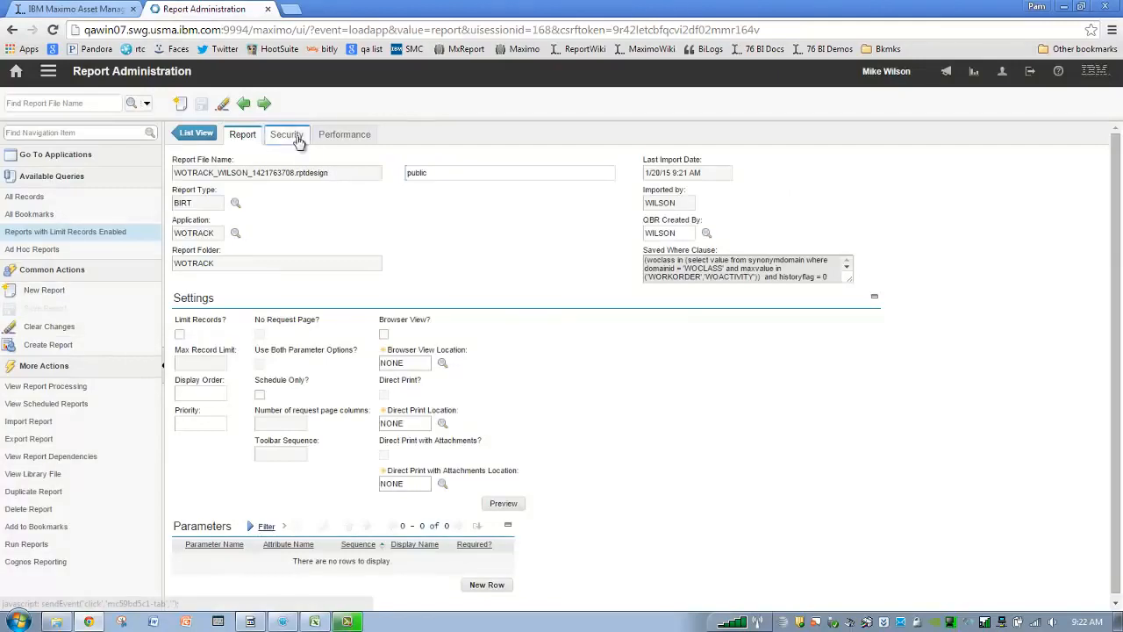
left_click(296, 134)
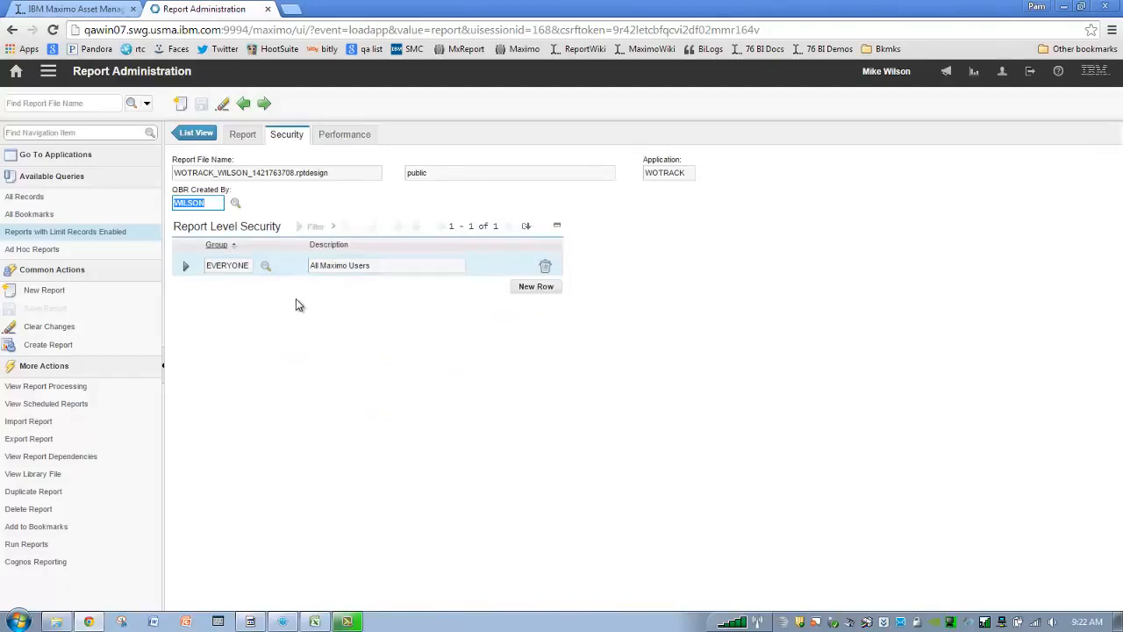
Step: Return to the report list and examine the security groups of "site bedford br location wappr work orders"
left_click(194, 133)
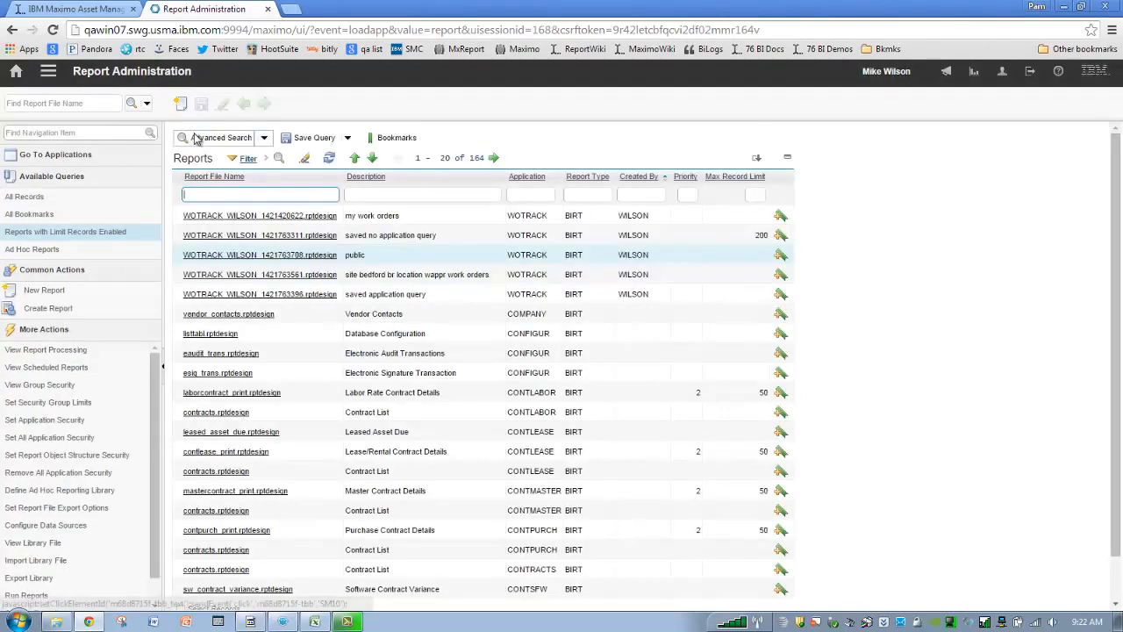
left_click(237, 274)
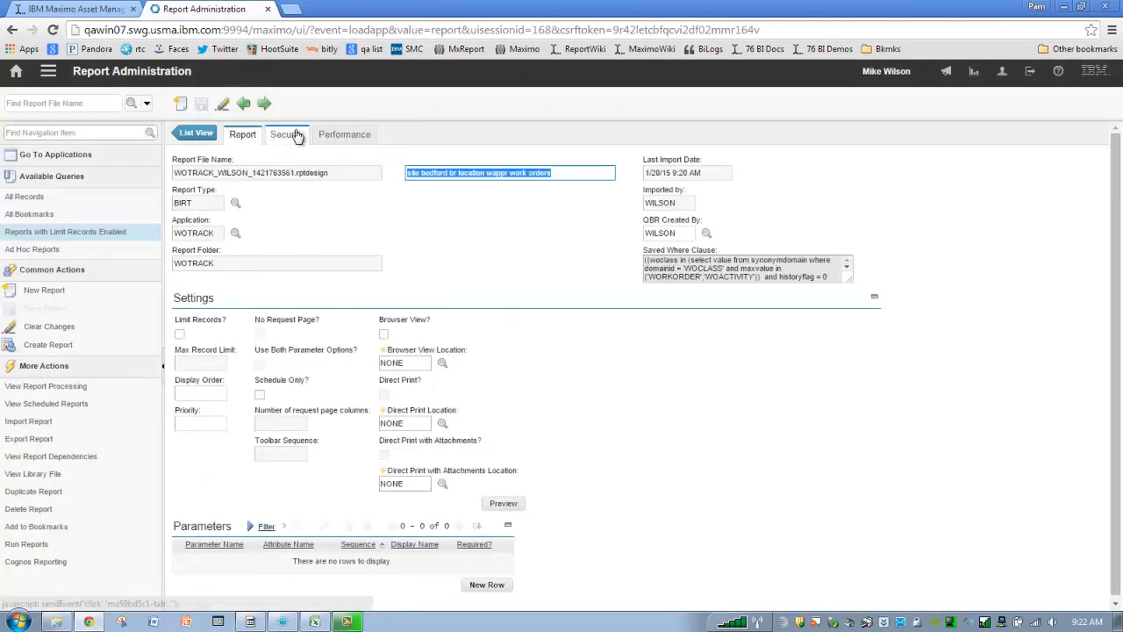
left_click(294, 134)
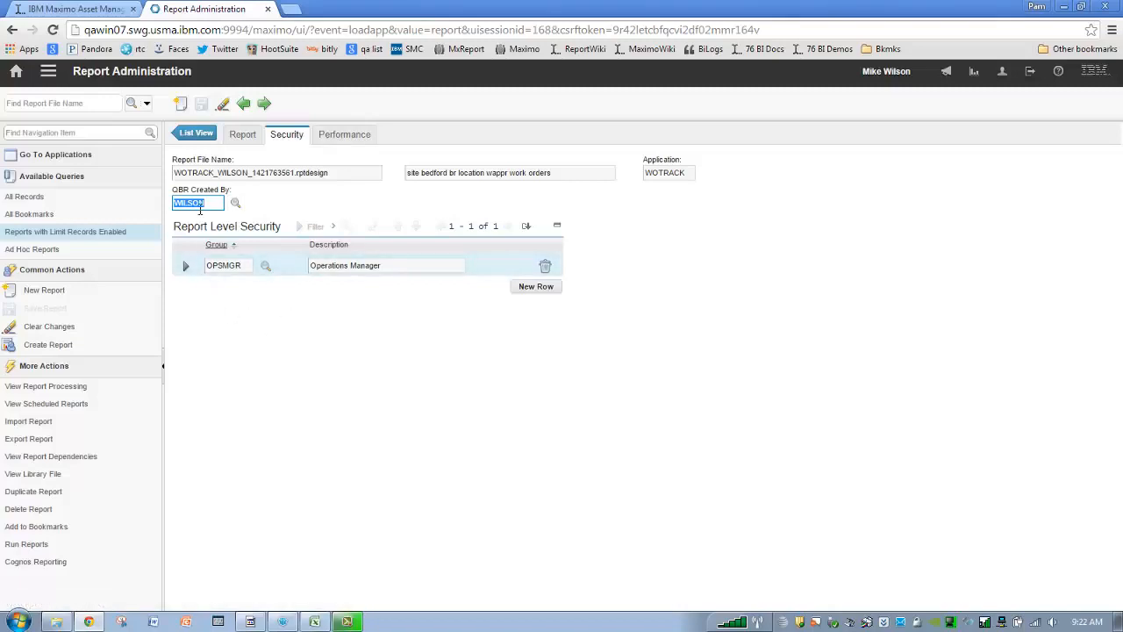
Step: Return to the Work Order Tracking application
left_click(48, 71)
mouse_move(114, 92)
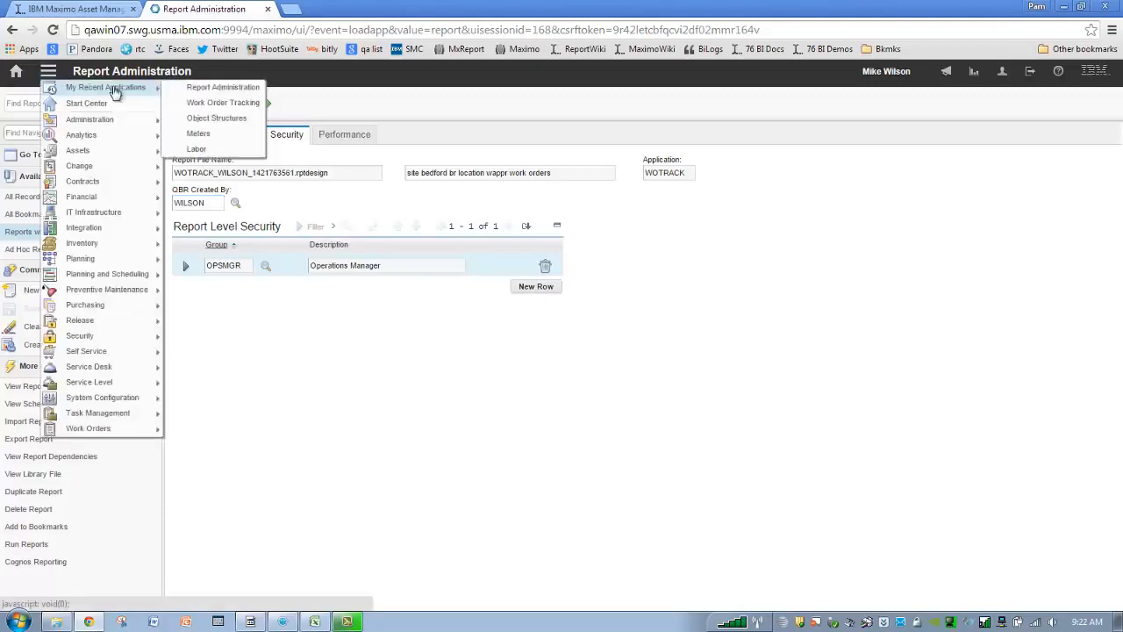
left_click(226, 102)
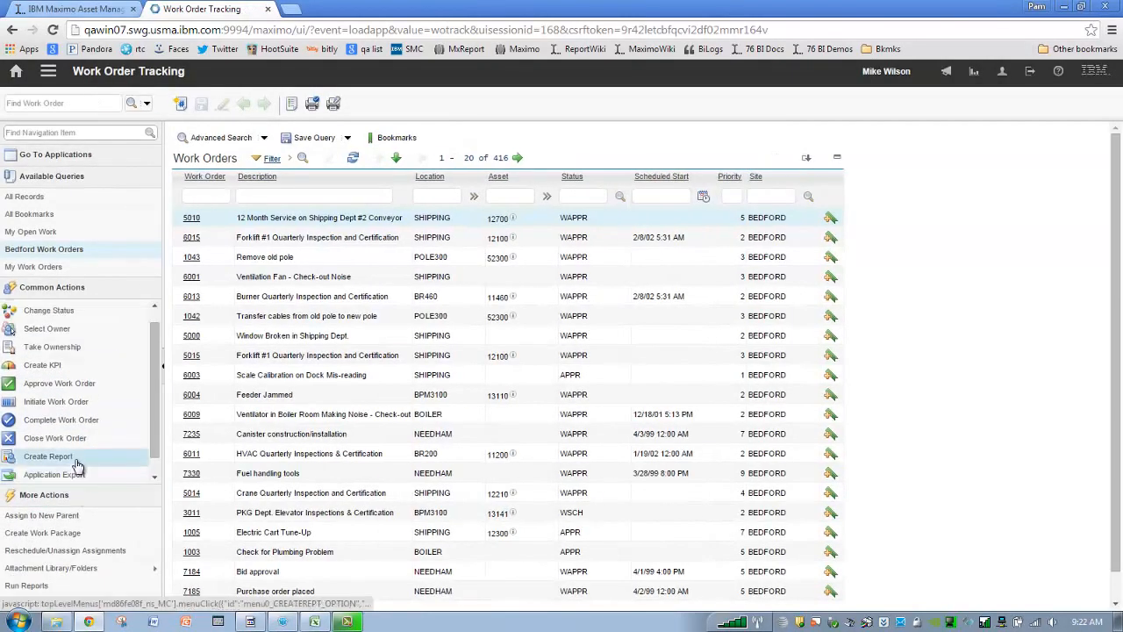
Step: Start an ad hoc report, examine its content fields and calculation options, and cancel it
left_click(76, 458)
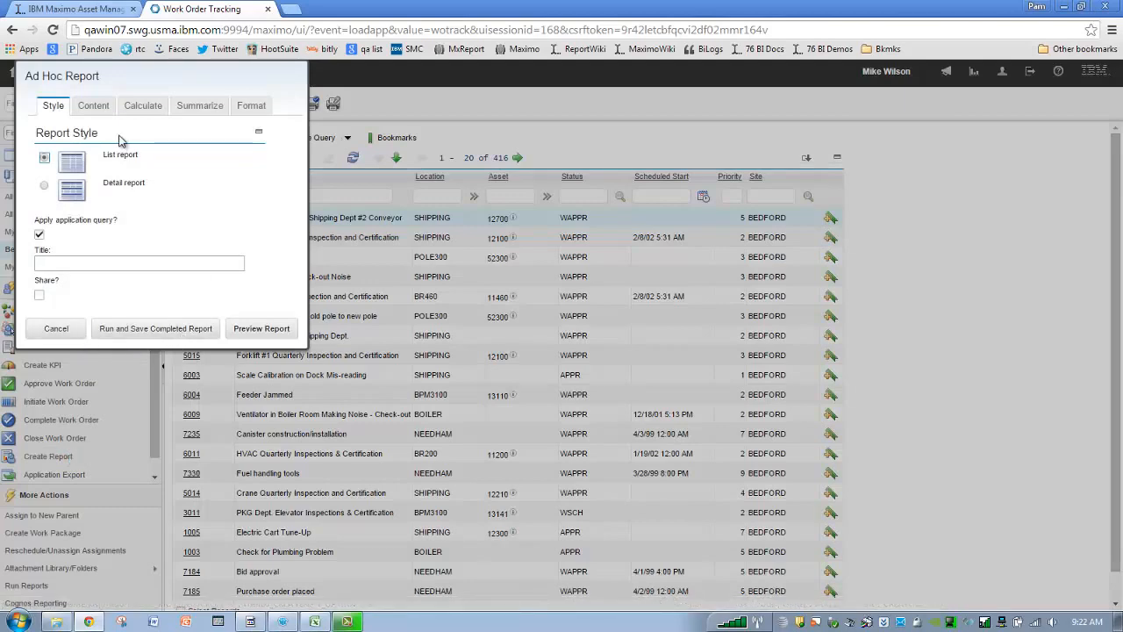
left_click(111, 106)
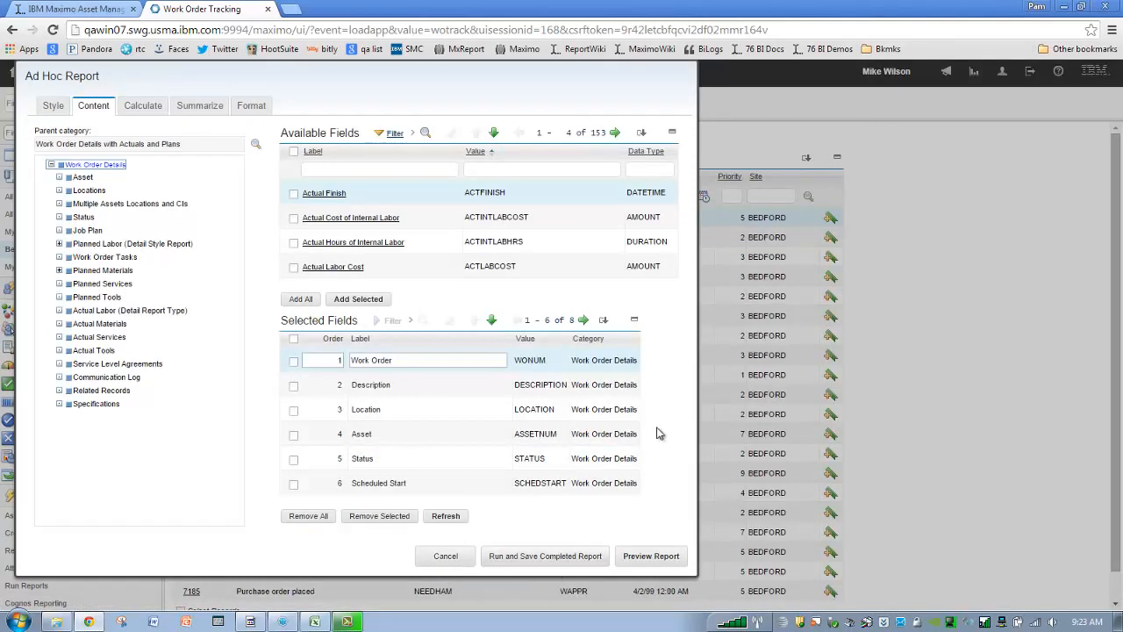
left_click(143, 105)
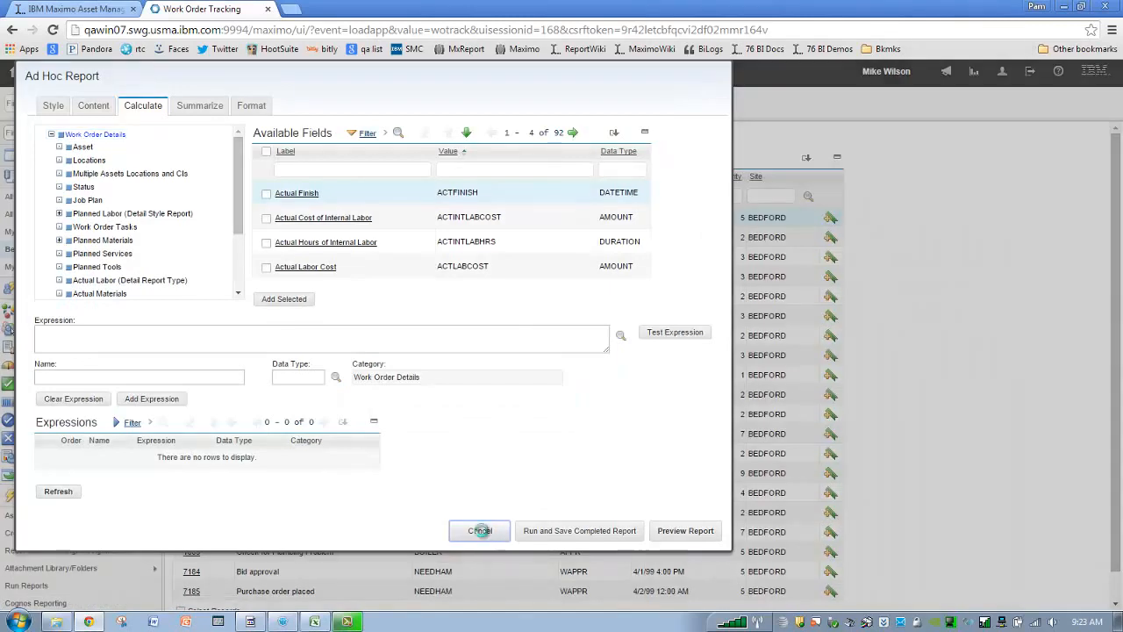
left_click(480, 530)
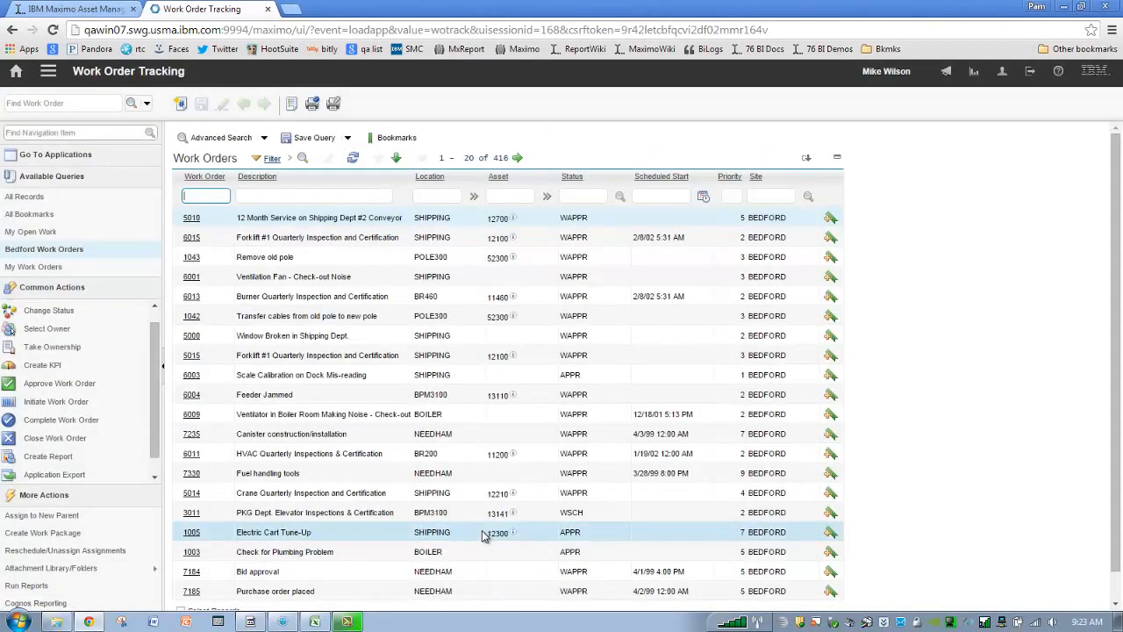
Step: Preview a new ad hoc List report without a title, and try to run and save it while still untitled
left_click(54, 458)
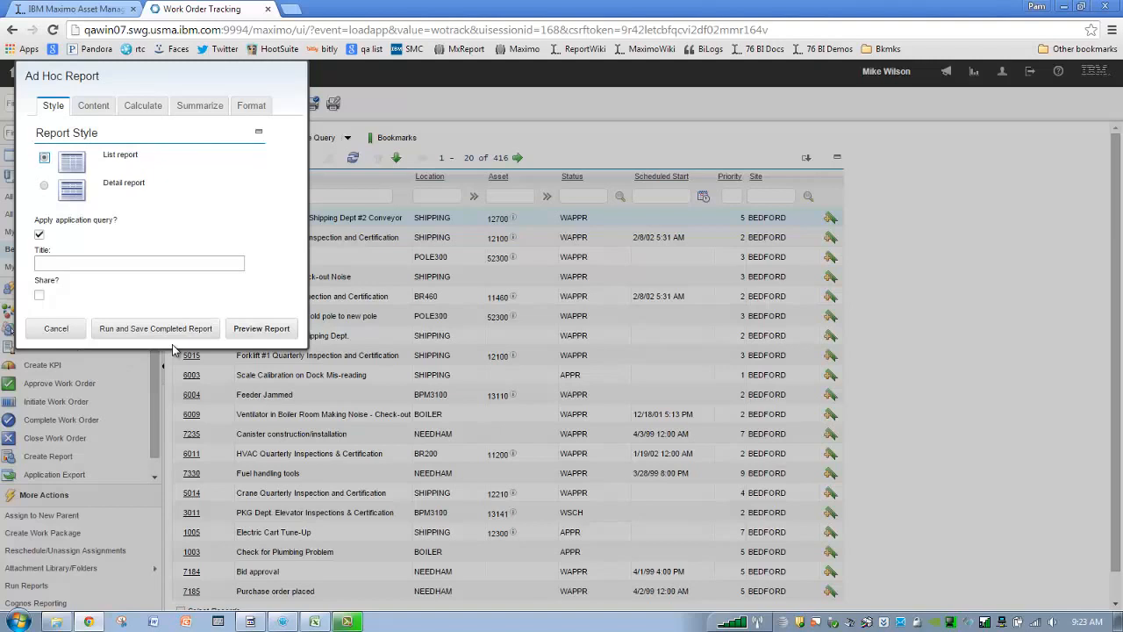
left_click(268, 336)
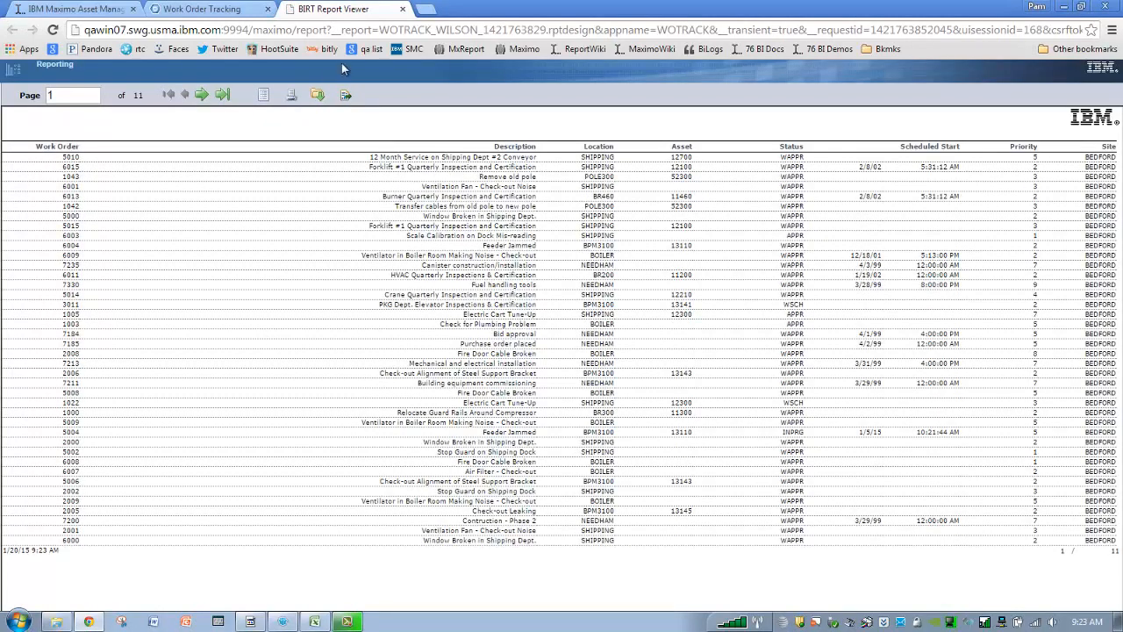
left_click(235, 11)
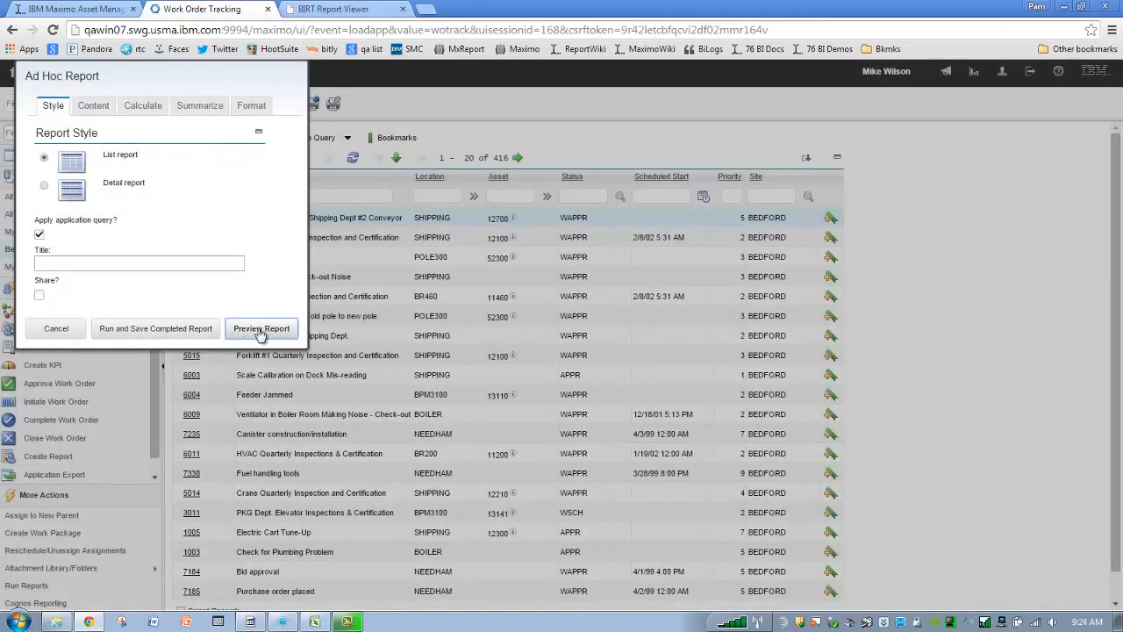
left_click(194, 337)
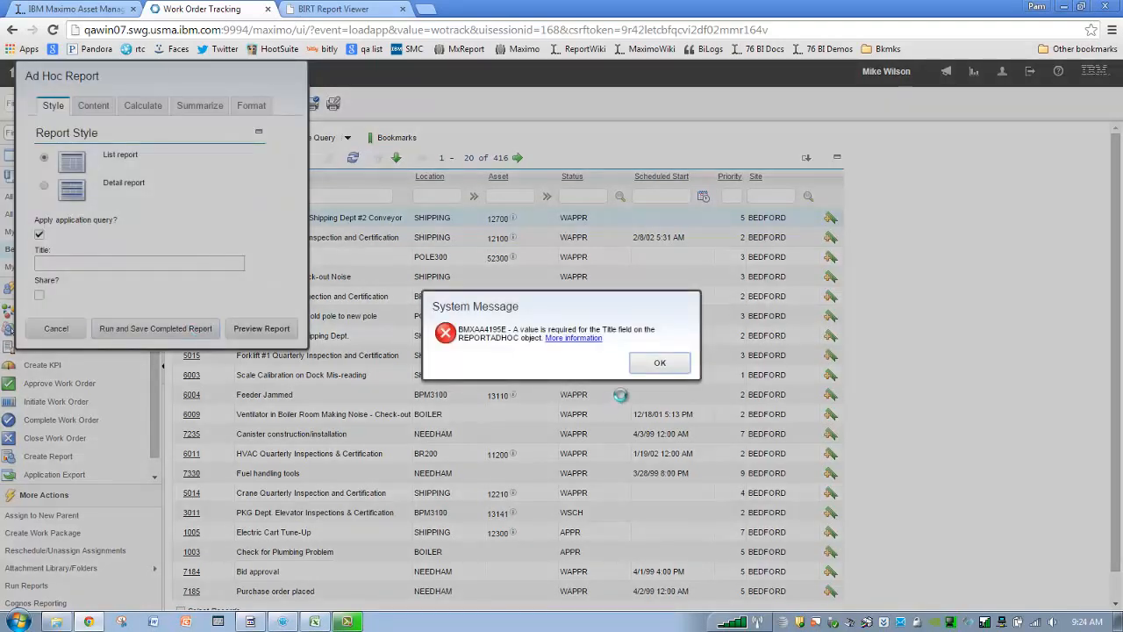
left_click(659, 363)
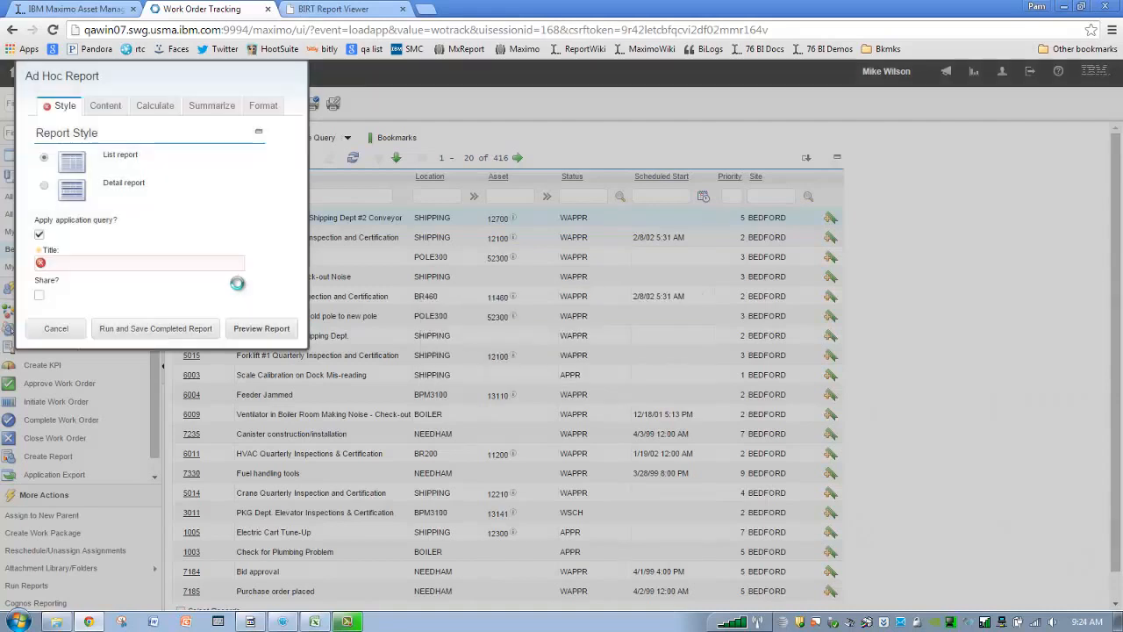
Step: Title the report "kajdfkjakfdjlkafjklajfdskja", run and save it, and close the report viewer
type("kajdfkjakfdjlkafjklajfdskja")
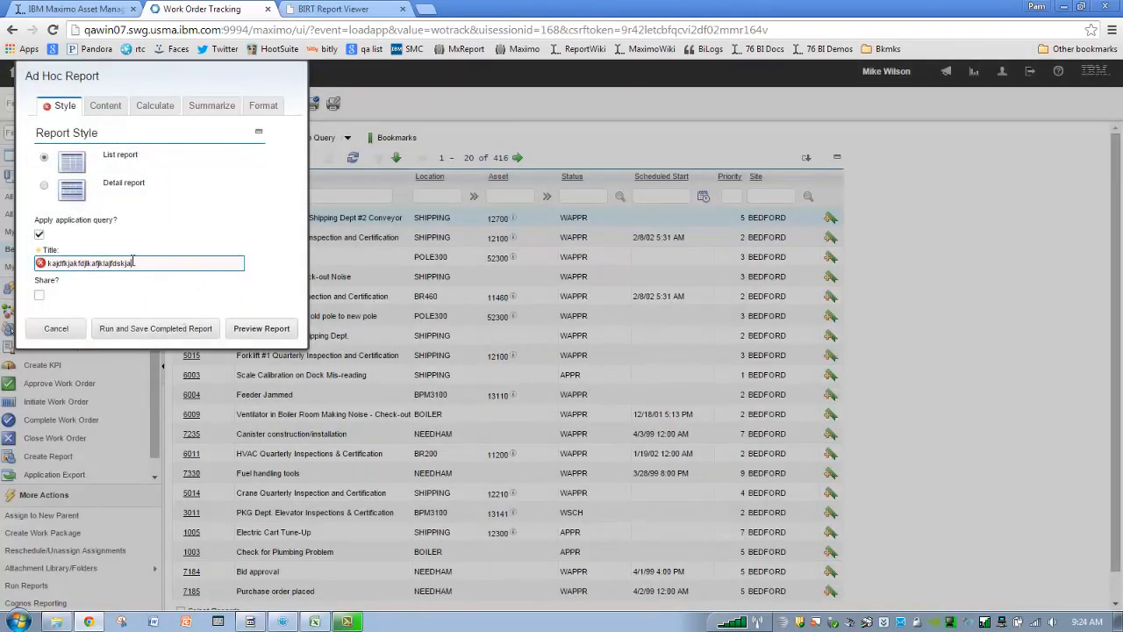
left_click(140, 338)
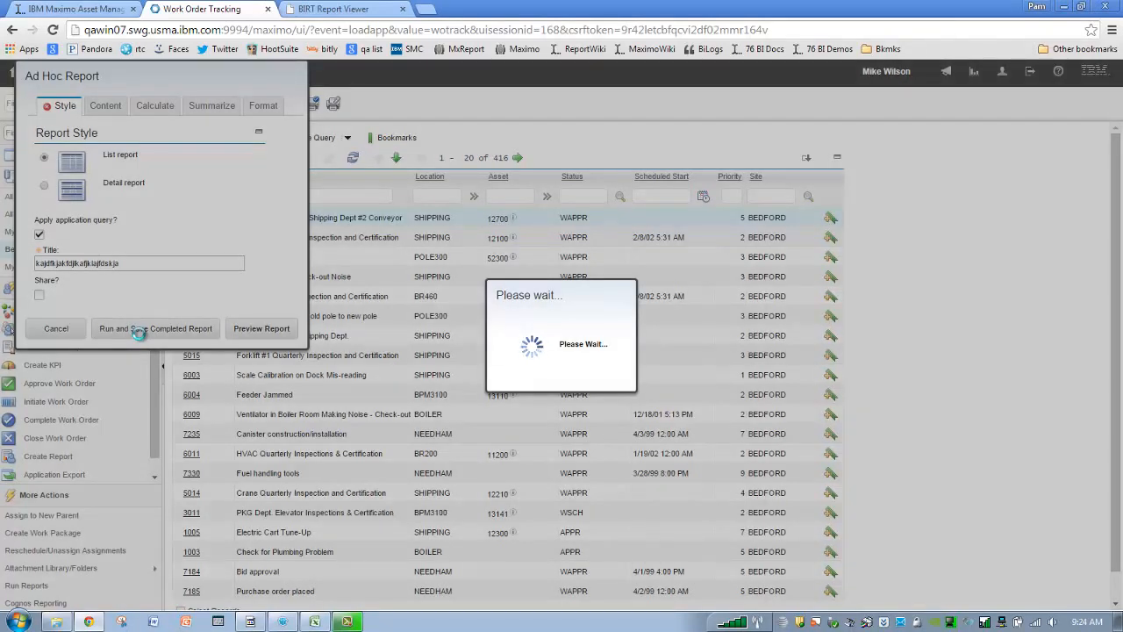
left_click(339, 12)
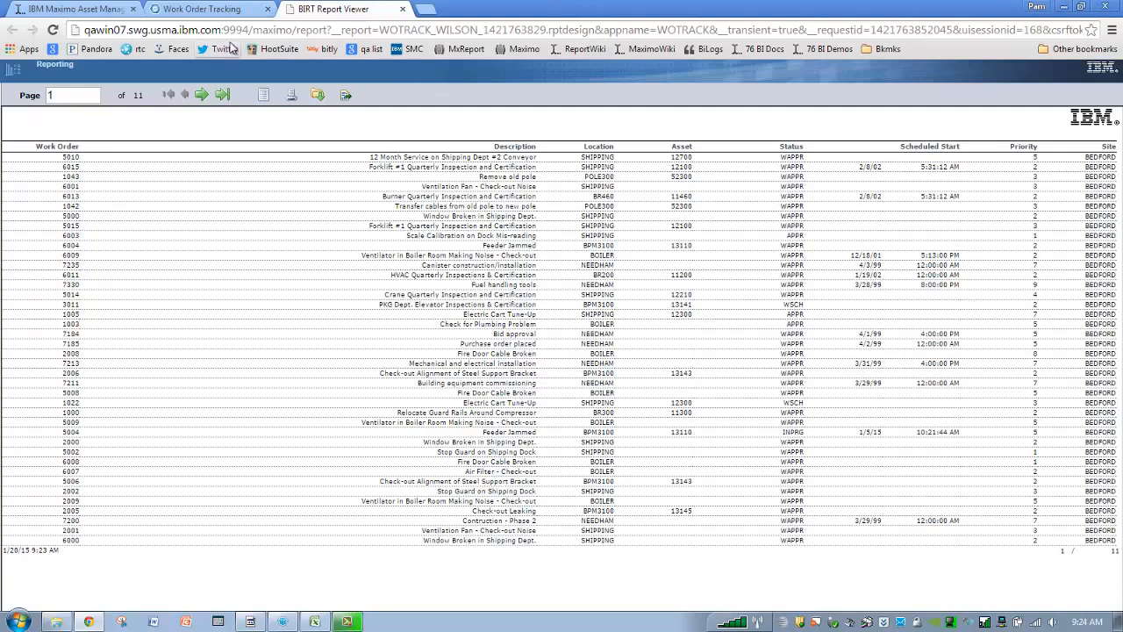
left_click(223, 18)
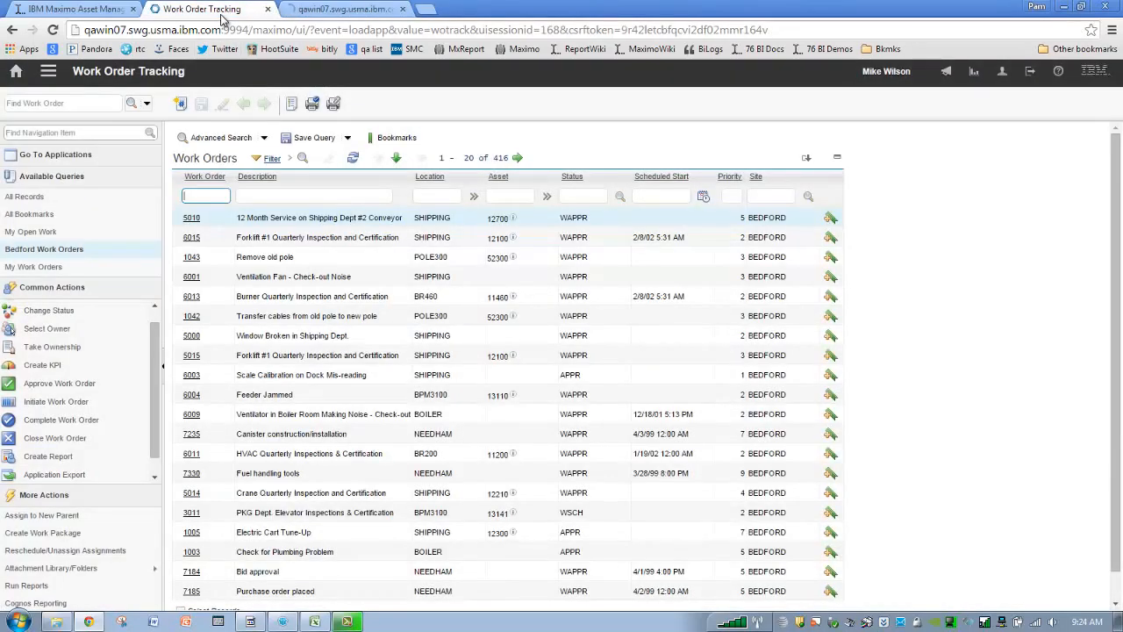
left_click(351, 10)
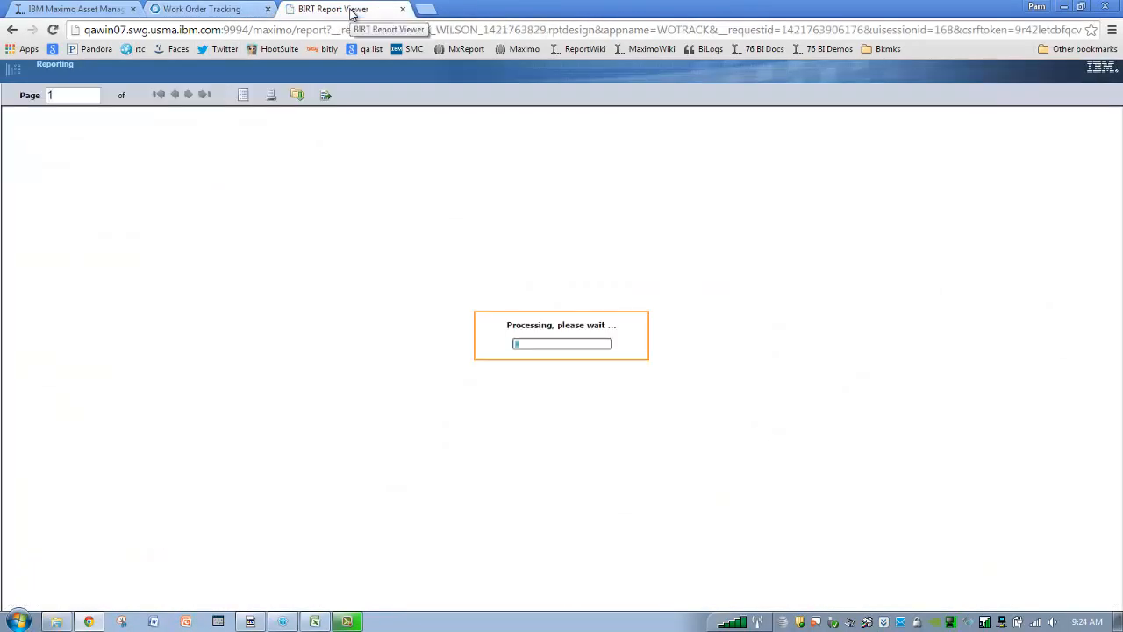
left_click(403, 8)
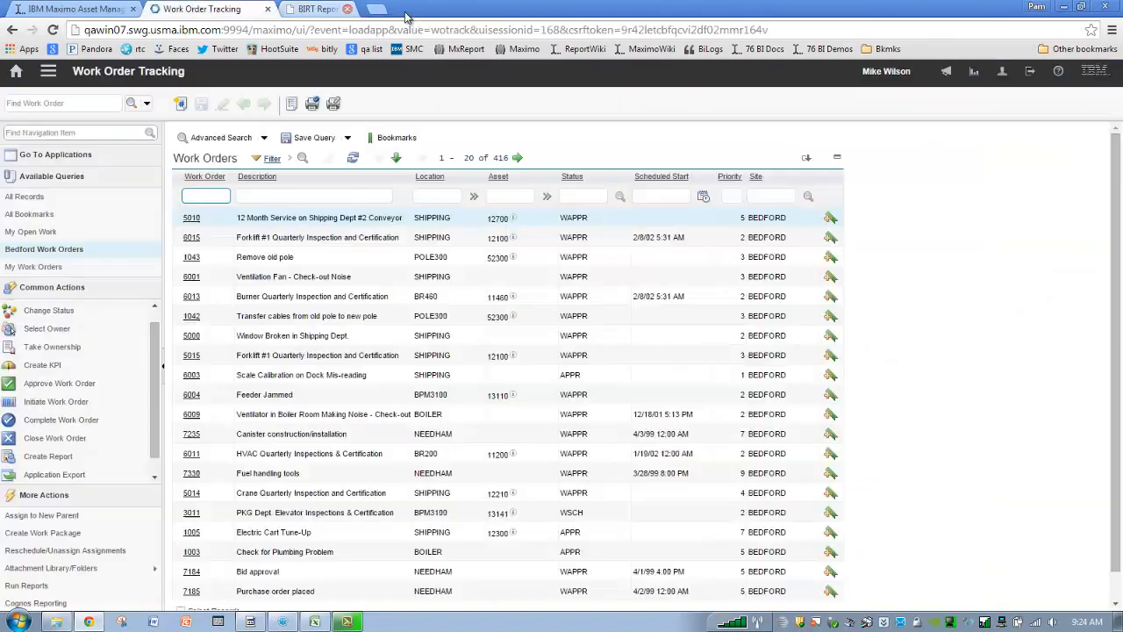
Step: Open the setup for another ad hoc work order report and switch to Excel
left_click(102, 457)
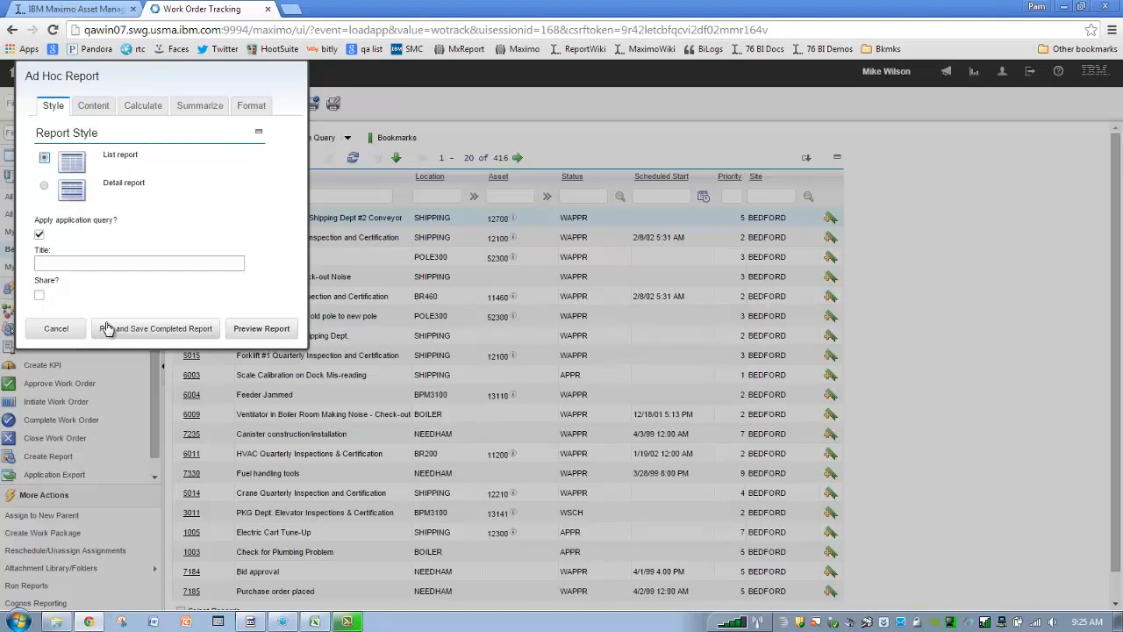
left_click(316, 622)
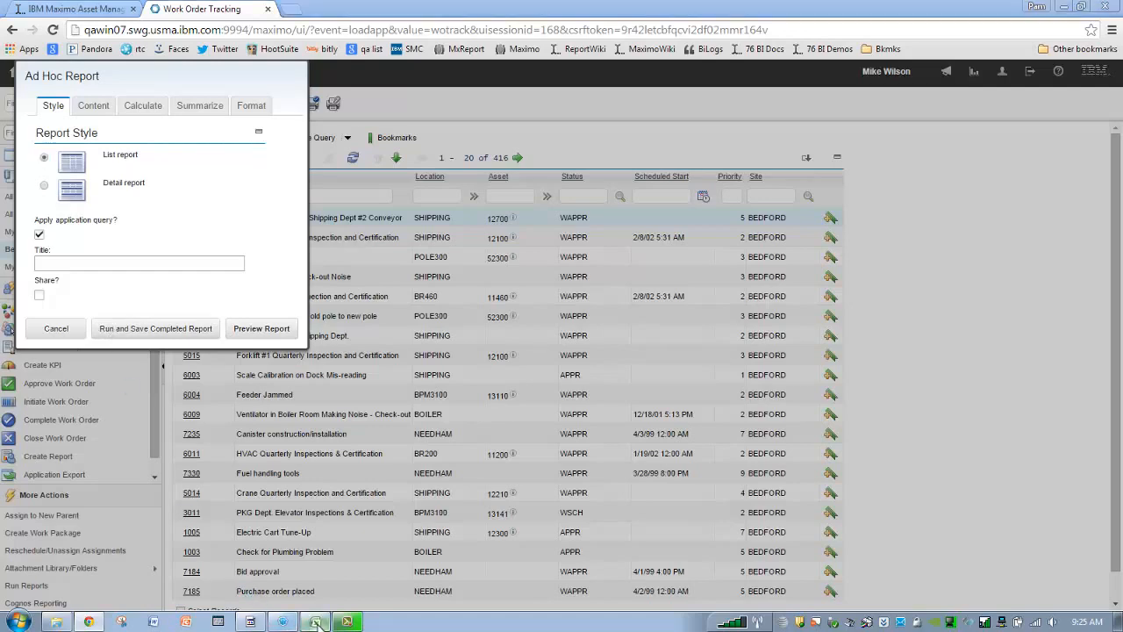